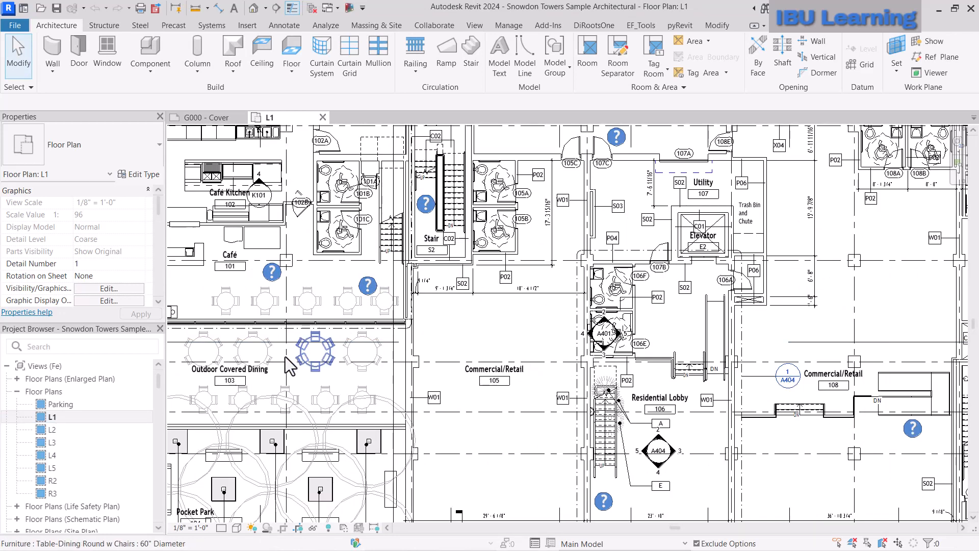
Inspect a 36" round dining table in the Café and a 60" one in Outdoor Covered Dining by selecting each
{"action": "middle_click_drag", "start_coordinate": [301, 370], "coordinate": [484, 356]}
{"action": "scroll", "coordinate": [453, 295], "scroll_direction": "up", "scroll_amount": 4}
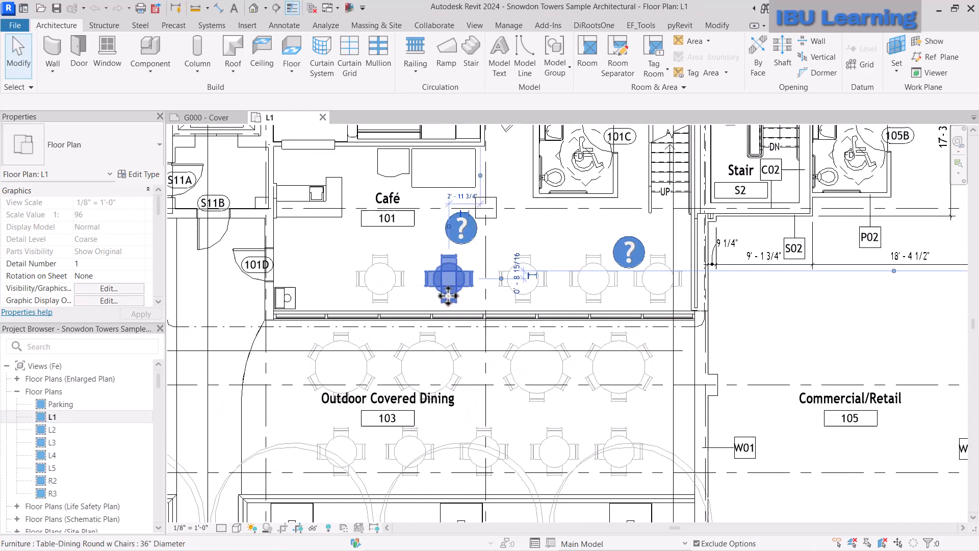
{"action": "left_click", "coordinate": [465, 289]}
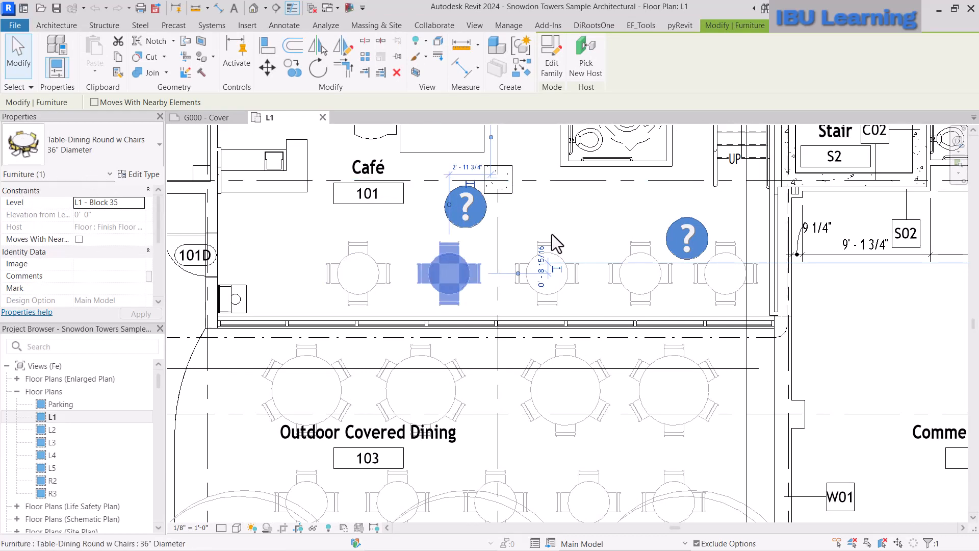
{"action": "scroll", "coordinate": [570, 240], "scroll_direction": "down", "scroll_amount": 2}
{"action": "left_click", "coordinate": [556, 360]}
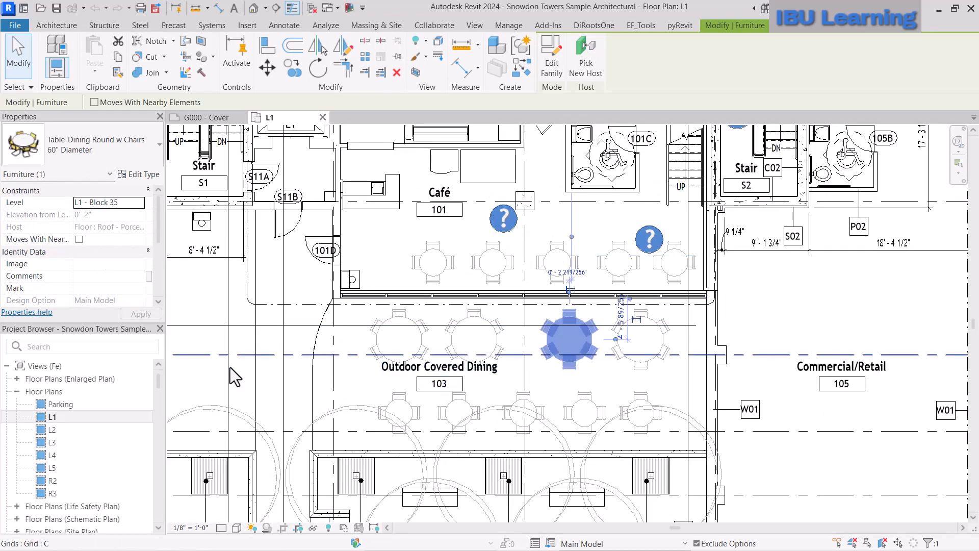
Inspect the properties of a Honey-Locust tree in the planter beside the Pocket Park
{"action": "middle_click_drag", "start_coordinate": [212, 372], "coordinate": [390, 270]}
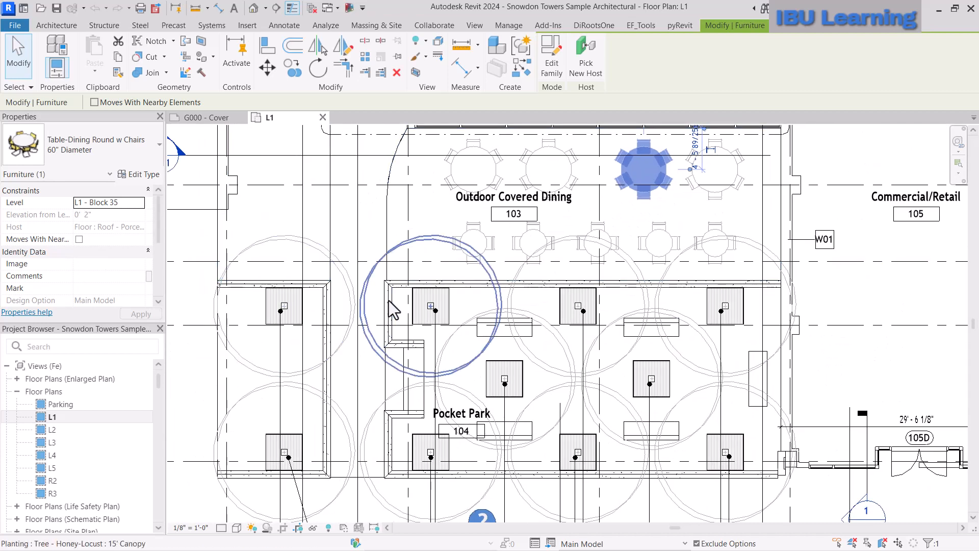
{"action": "scroll", "coordinate": [332, 316], "scroll_direction": "down", "scroll_amount": 2}
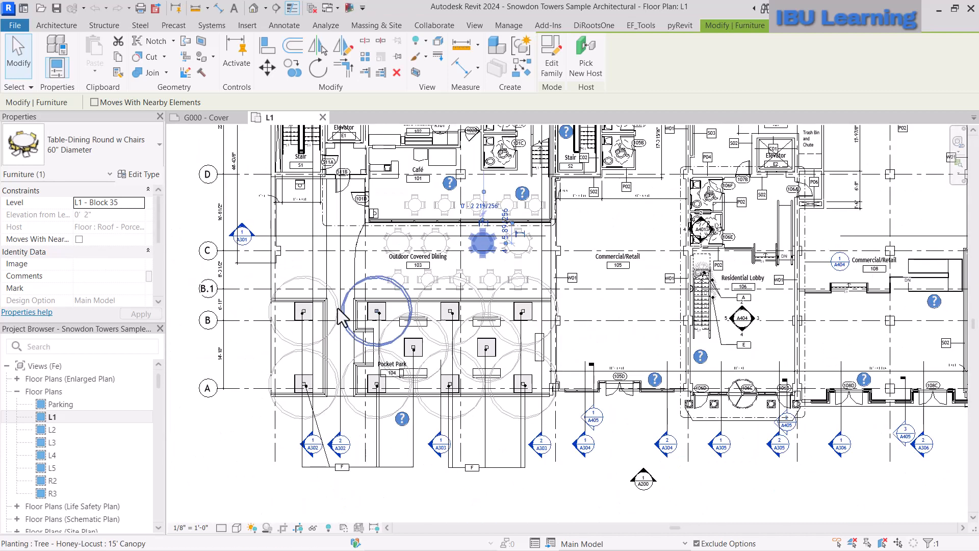
{"action": "left_click", "coordinate": [301, 290]}
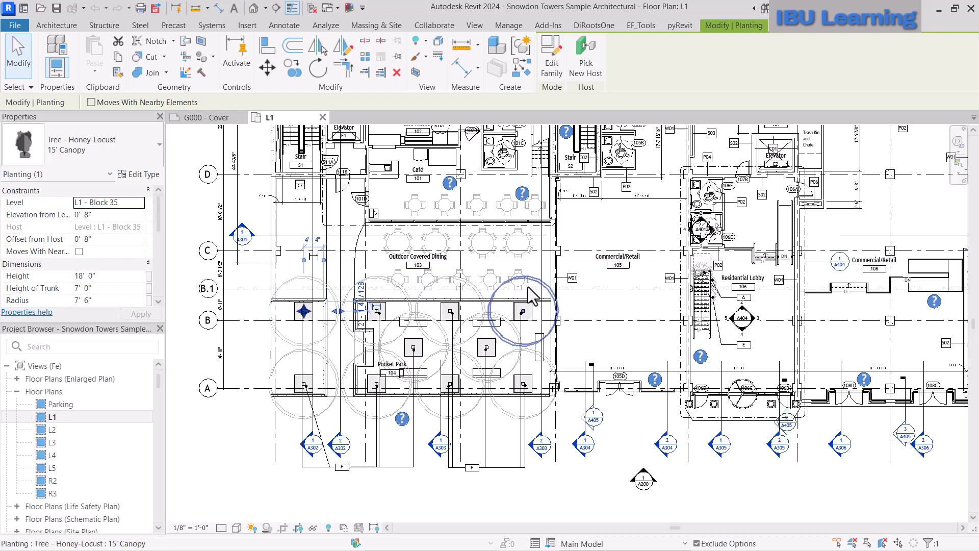
Inspect the properties of the exterior cast-in-place stair above Stair S2, leaving nothing selected at the end
{"action": "middle_click_drag", "start_coordinate": [533, 304], "coordinate": [350, 415]}
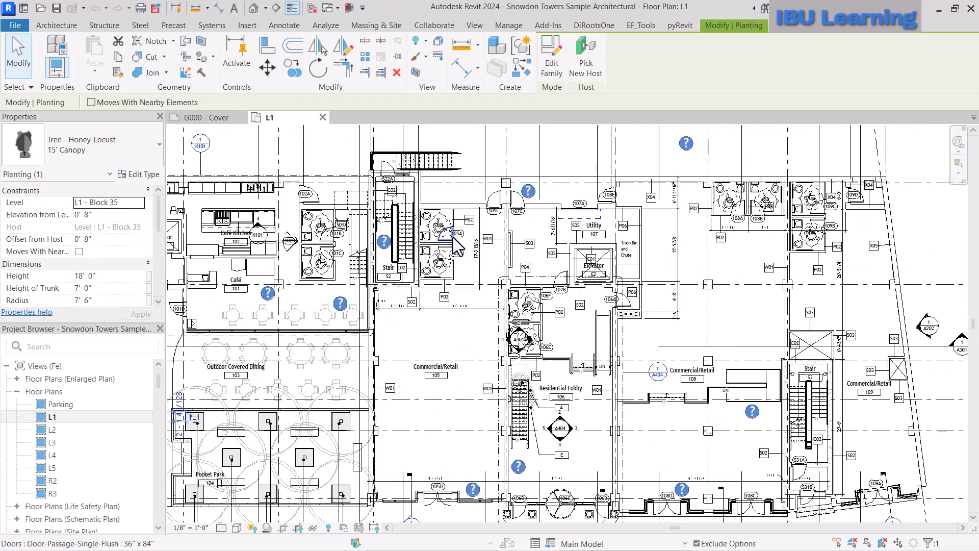
{"action": "scroll", "coordinate": [452, 239], "scroll_direction": "up", "scroll_amount": 2}
{"action": "middle_click_drag", "start_coordinate": [288, 264], "coordinate": [530, 289]}
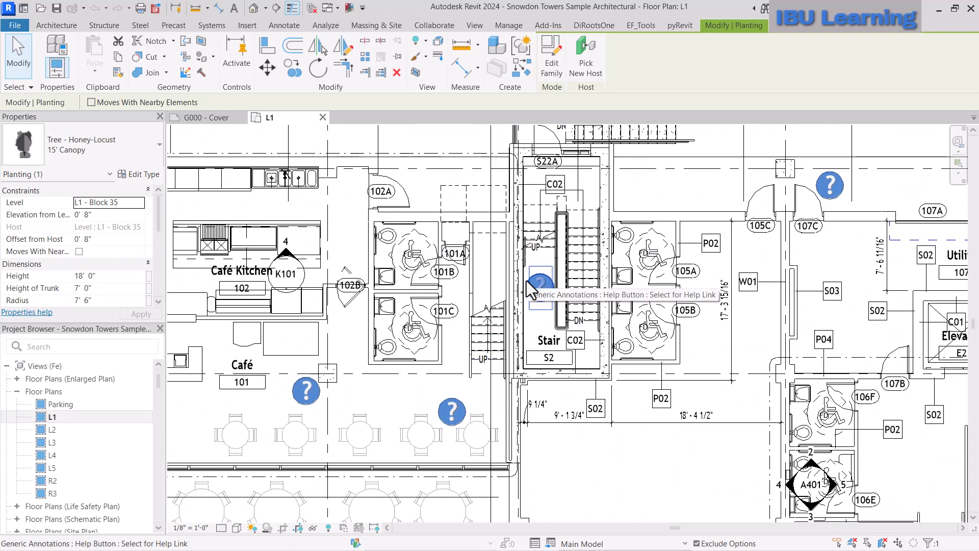
{"action": "middle_click_drag", "start_coordinate": [299, 331], "coordinate": [469, 366]}
{"action": "scroll", "coordinate": [434, 226], "scroll_direction": "down", "scroll_amount": 5}
{"action": "scroll", "coordinate": [436, 223], "scroll_direction": "up", "scroll_amount": 1}
{"action": "left_click", "coordinate": [686, 206]}
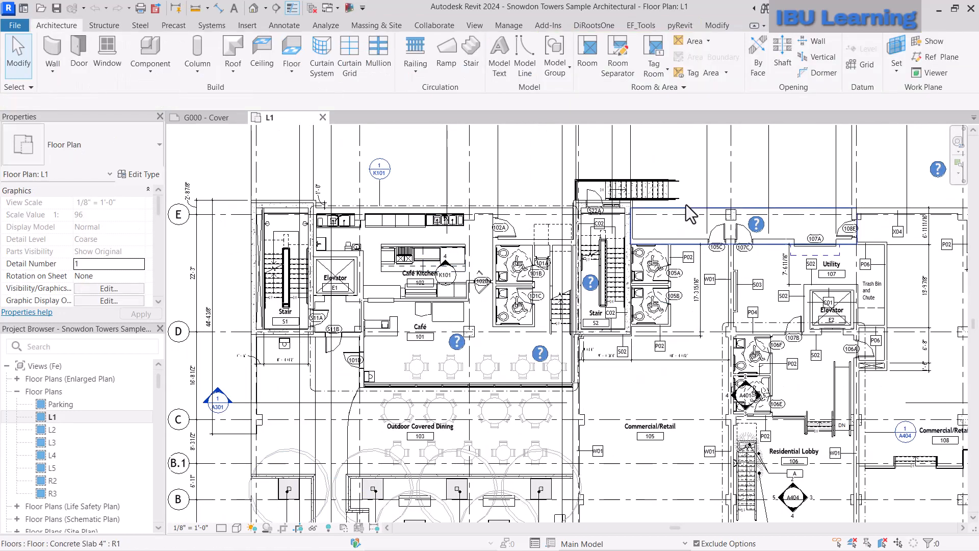
{"action": "scroll", "coordinate": [665, 188], "scroll_direction": "up", "scroll_amount": 3}
{"action": "left_click", "coordinate": [661, 192]}
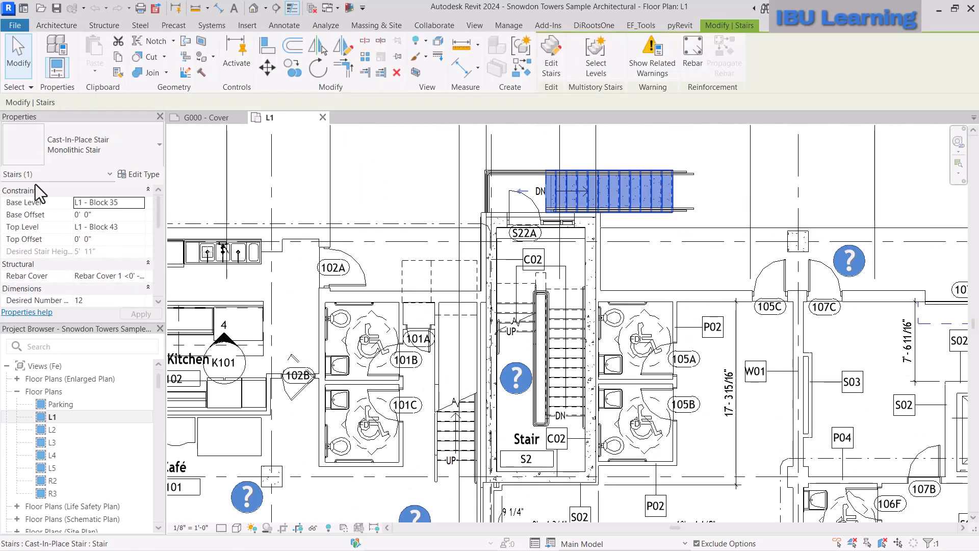
{"action": "middle_click_drag", "start_coordinate": [715, 243], "coordinate": [625, 254]}
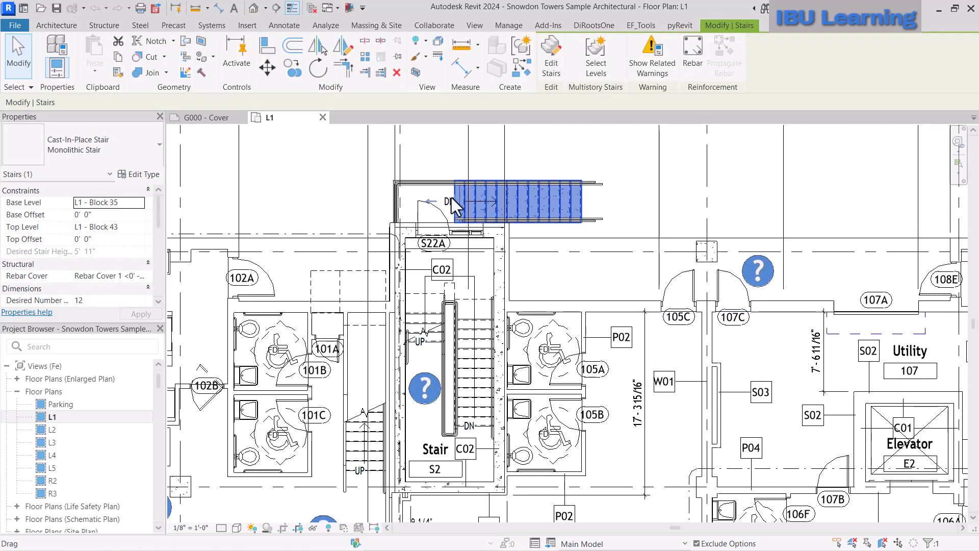
{"action": "key", "text": "Escape"}
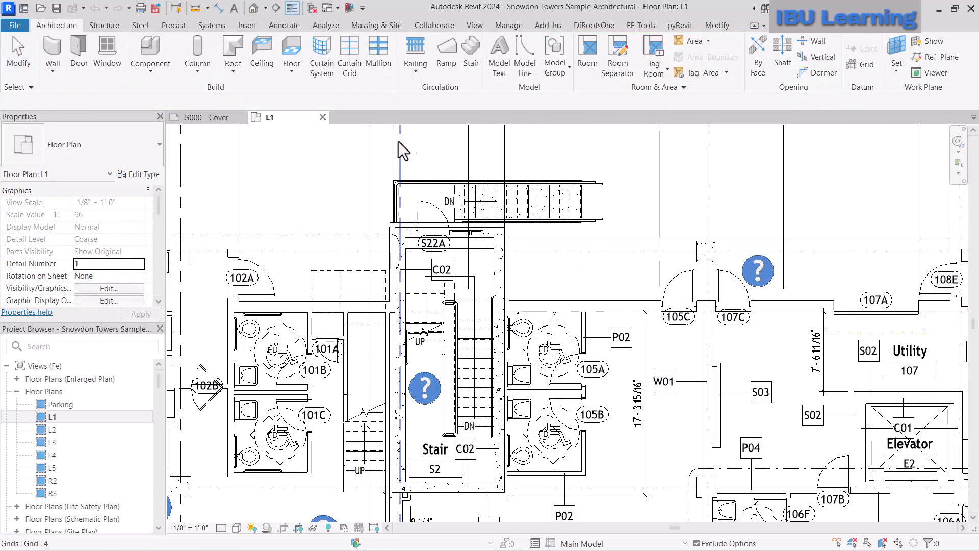
Start a new family and enlarge the template selection dialog so more of the template list fits
{"action": "left_click", "coordinate": [24, 25]}
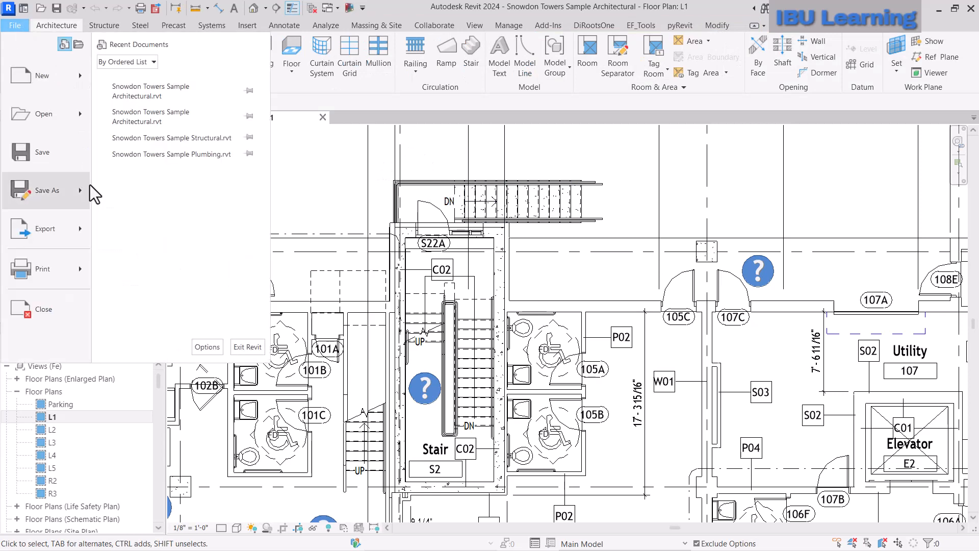
{"action": "mouse_move", "coordinate": [84, 81]}
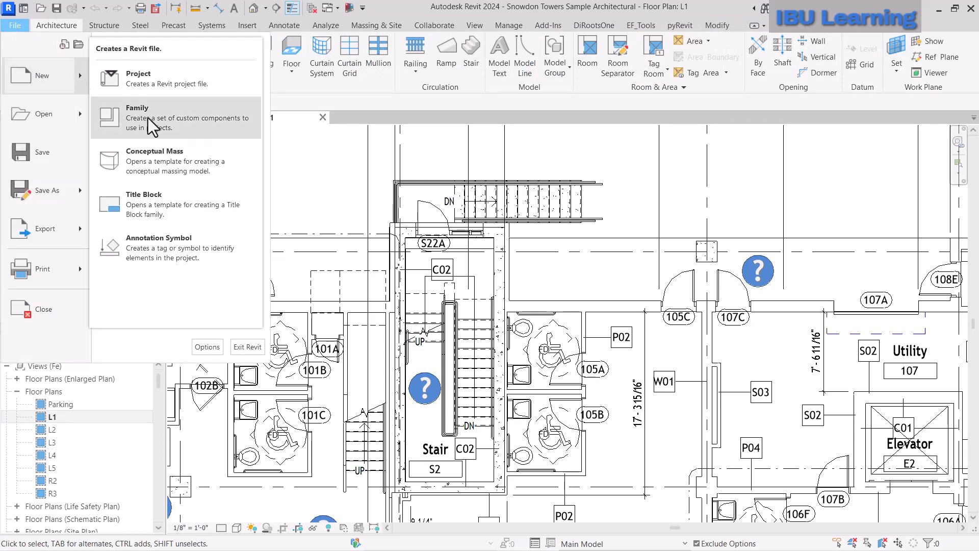
{"action": "left_click", "coordinate": [161, 115]}
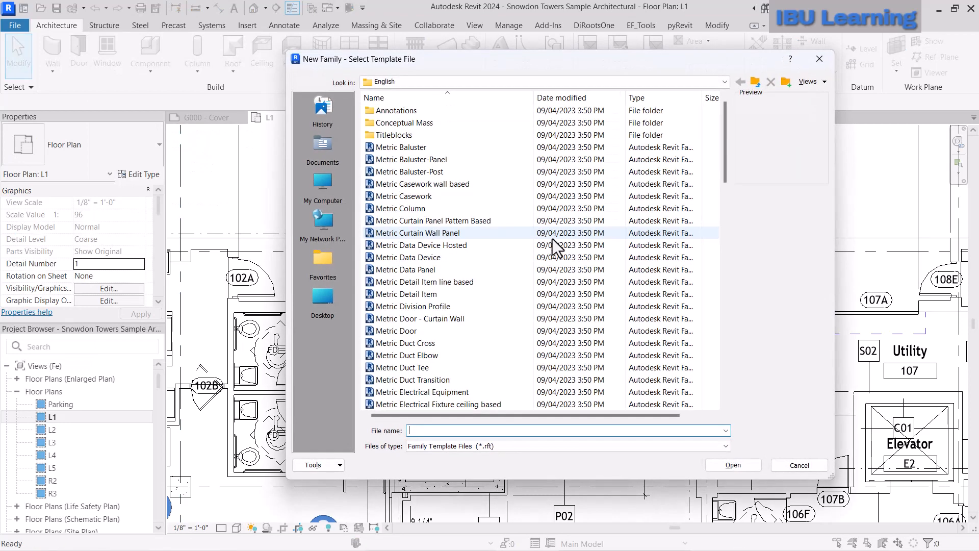
{"action": "left_click", "coordinate": [662, 77]}
{"action": "left_click_drag", "start_coordinate": [725, 137], "coordinate": [725, 164]}
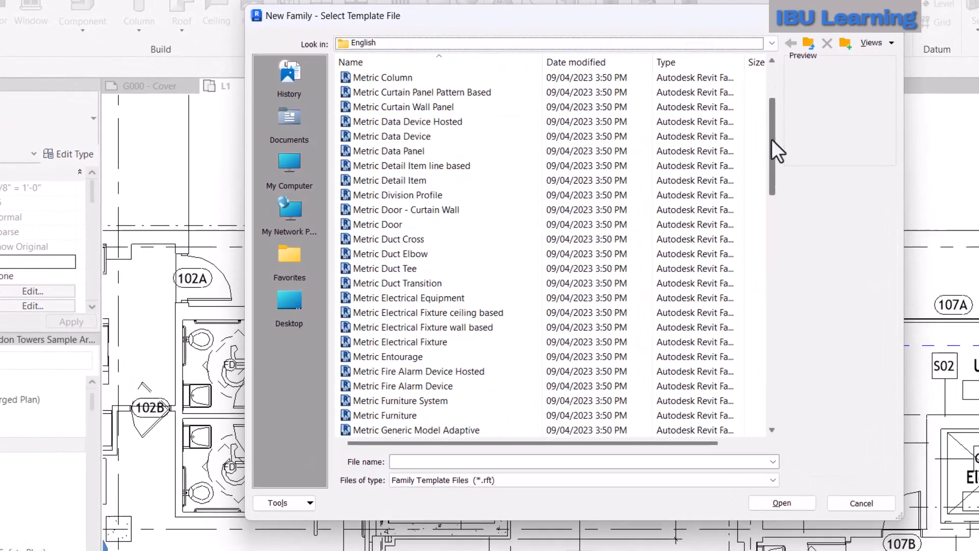
{"action": "mouse_move", "coordinate": [772, 141]}
{"action": "left_mouse_down"}
{"action": "mouse_move", "coordinate": [788, 317]}
{"action": "mouse_move", "coordinate": [775, 37]}
{"action": "left_mouse_up"}
{"action": "left_click_drag", "start_coordinate": [714, 17], "coordinate": [546, 0]}
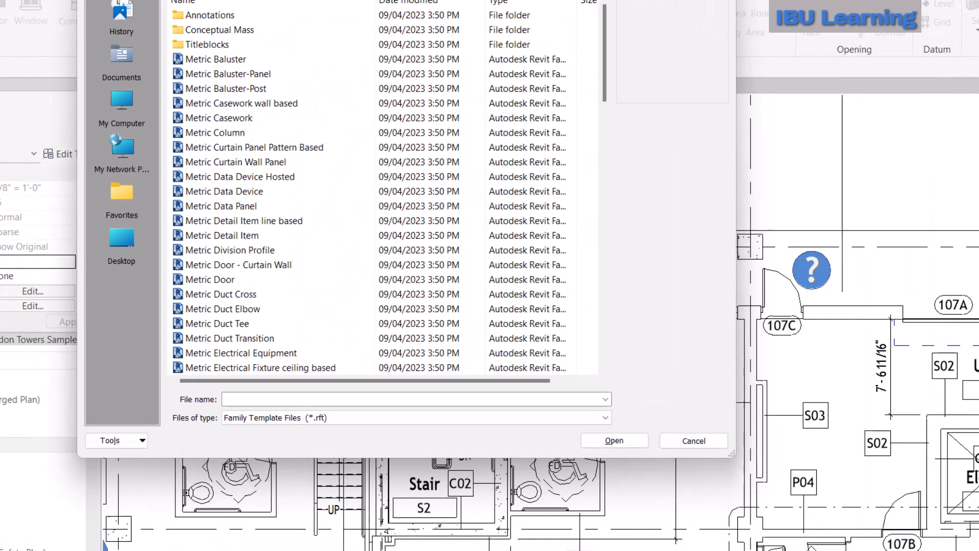
{"action": "left_click_drag", "start_coordinate": [751, 466], "coordinate": [961, 545]}
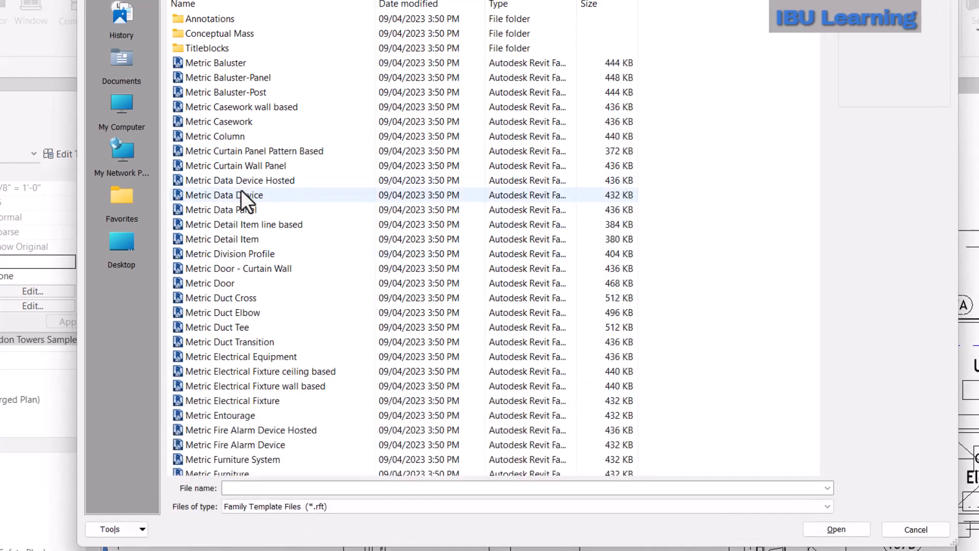
Look through the English templates and go up to the Family Templates folder to view the language folders, adjusting the dialog's position and size
{"action": "scroll", "coordinate": [298, 332], "scroll_direction": "down", "scroll_amount": 11}
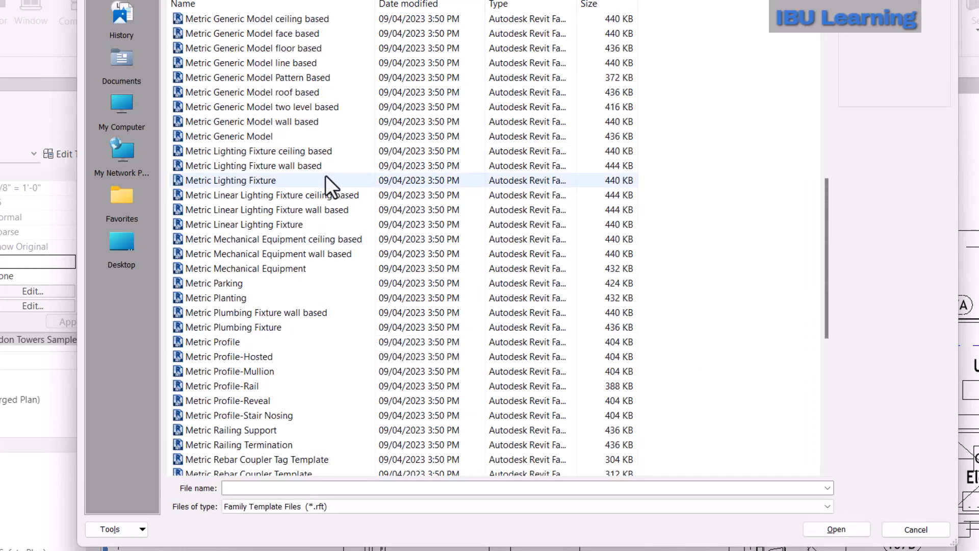
{"action": "scroll", "coordinate": [265, 264], "scroll_direction": "up", "scroll_amount": 6}
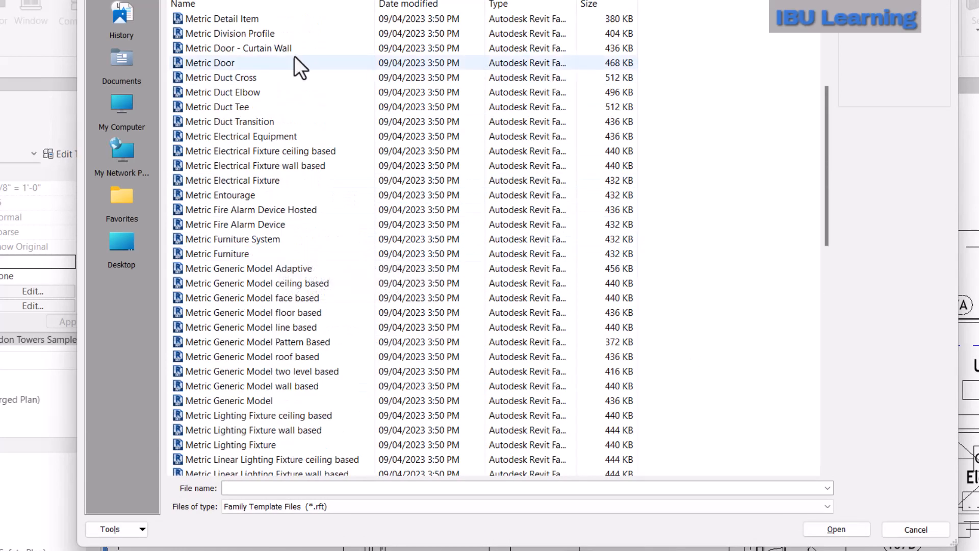
{"action": "left_click", "coordinate": [326, 1]}
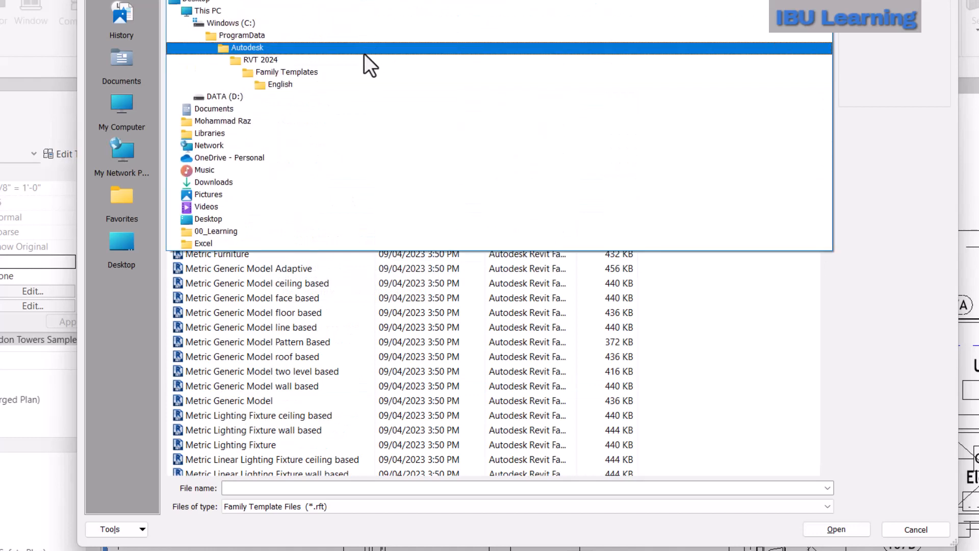
{"action": "left_click", "coordinate": [327, 70]}
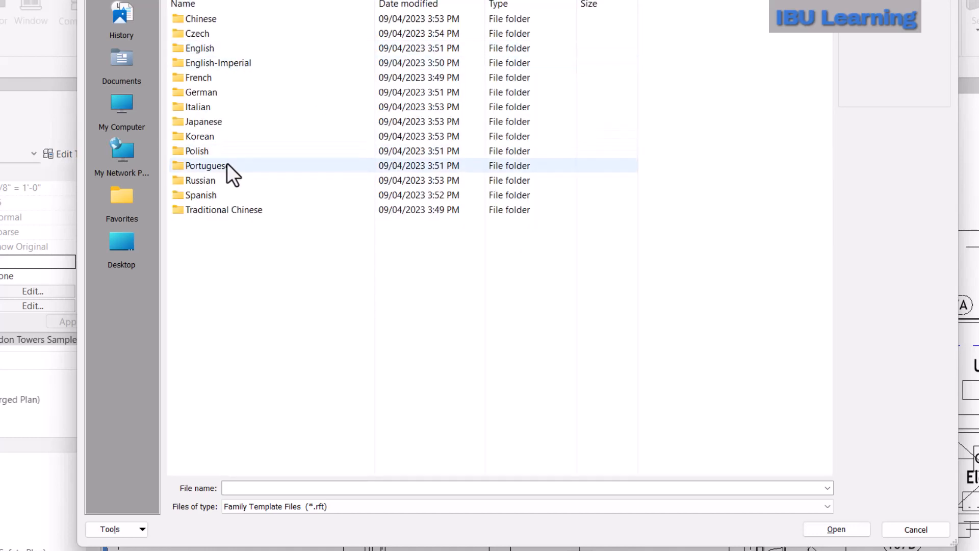
{"action": "left_click_drag", "start_coordinate": [357, 0], "coordinate": [327, 3]}
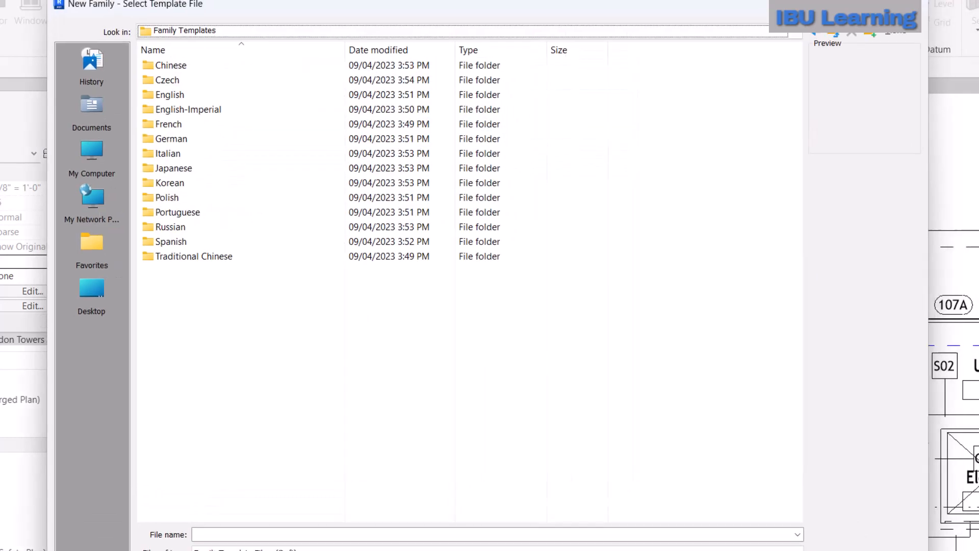
{"action": "left_click_drag", "start_coordinate": [244, 23], "coordinate": [261, 2]}
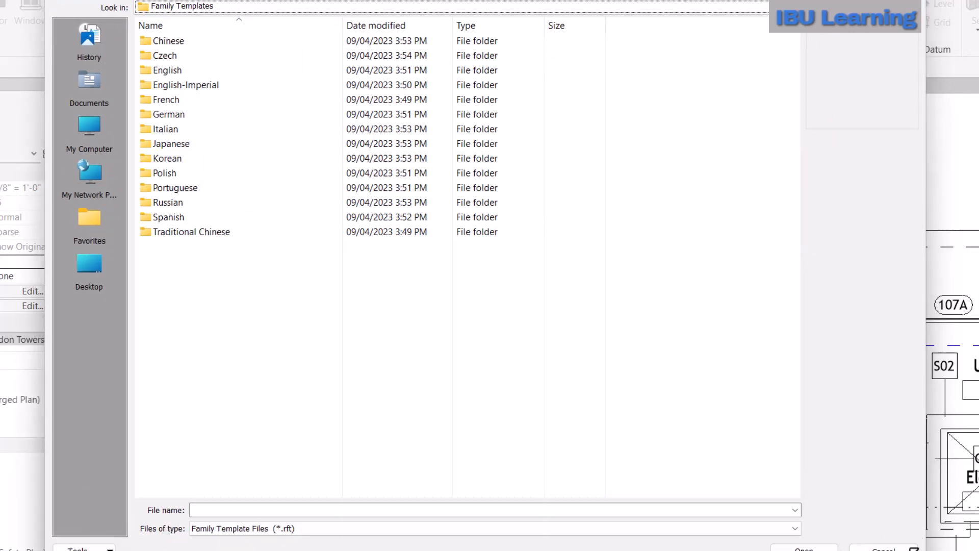
{"action": "left_click_drag", "start_coordinate": [926, 539], "coordinate": [922, 513]}
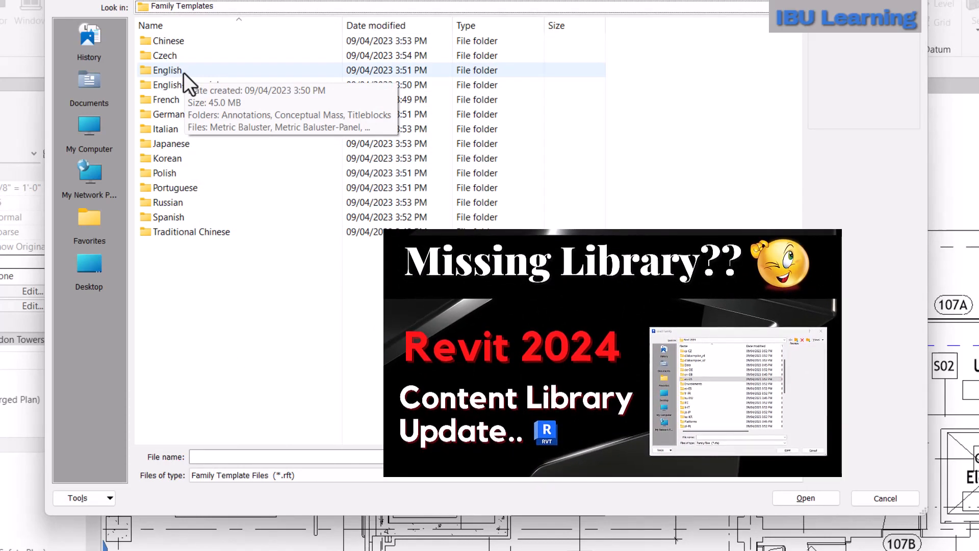
Open the English template folder and locate the Metric Generic Model templates
{"action": "double_click", "coordinate": [183, 73]}
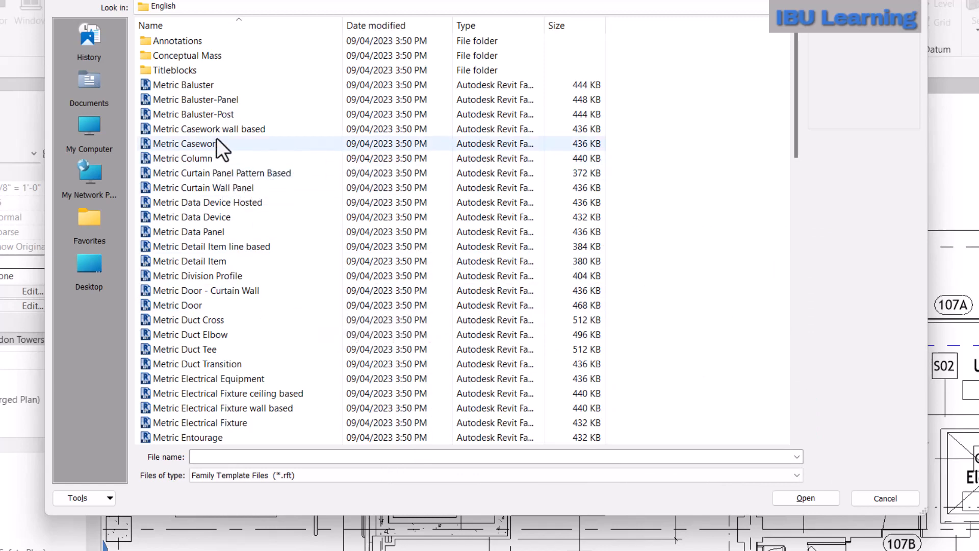
{"action": "scroll", "coordinate": [211, 138], "scroll_direction": "down", "scroll_amount": 3}
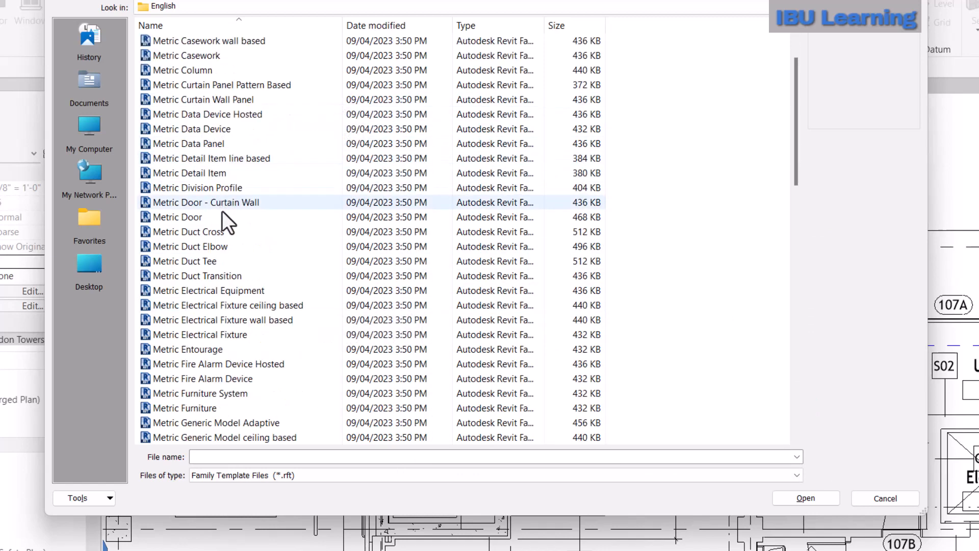
{"action": "scroll", "coordinate": [245, 383], "scroll_direction": "down", "scroll_amount": 2}
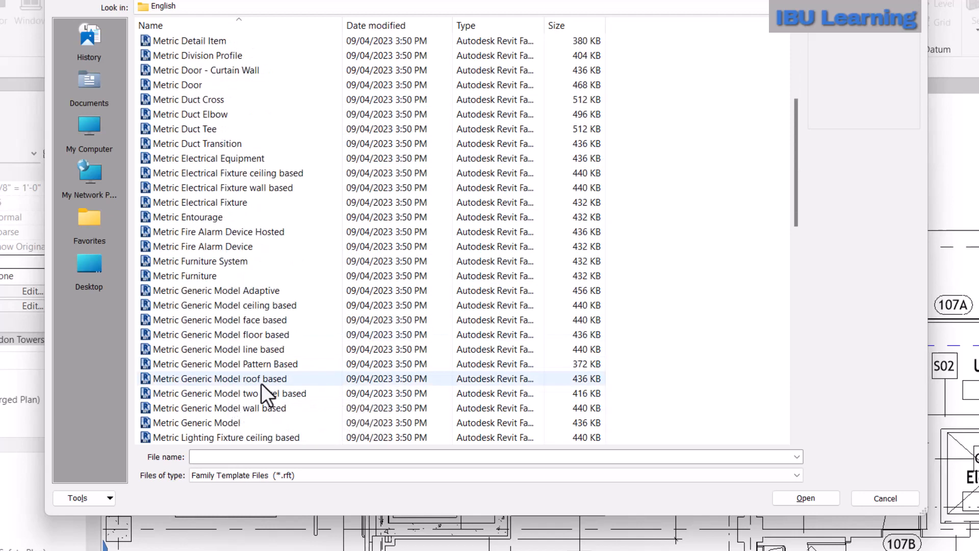
Preview the Metric Generic Model Adaptive, ceiling based and face based templates, looking through the neighbouring templates in the list
{"action": "left_click", "coordinate": [264, 291]}
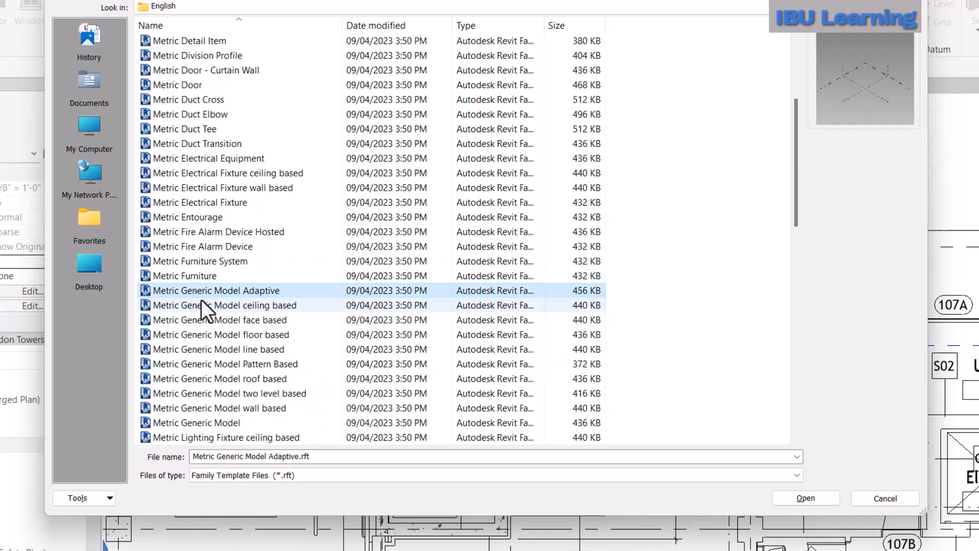
{"action": "scroll", "coordinate": [262, 261], "scroll_direction": "up", "scroll_amount": 3}
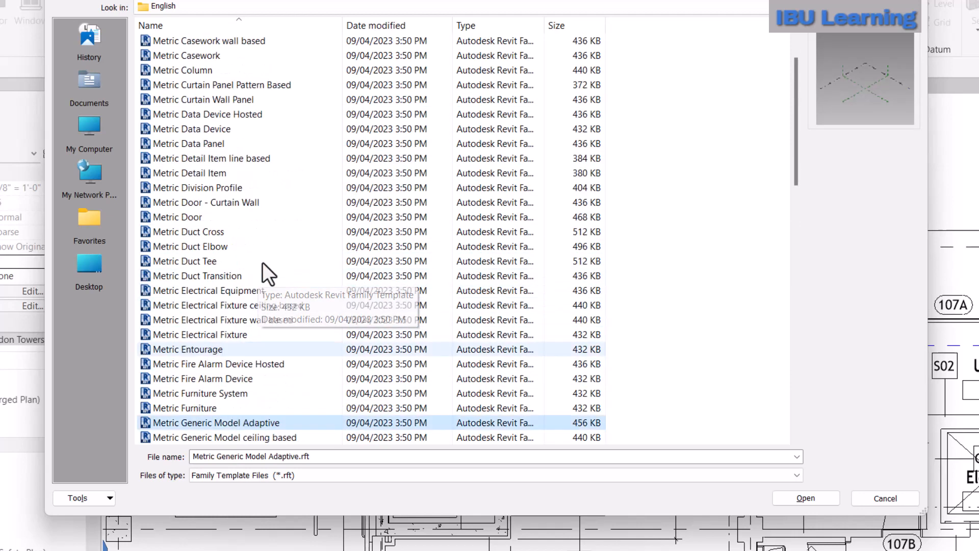
{"action": "scroll", "coordinate": [262, 261], "scroll_direction": "down", "scroll_amount": 3}
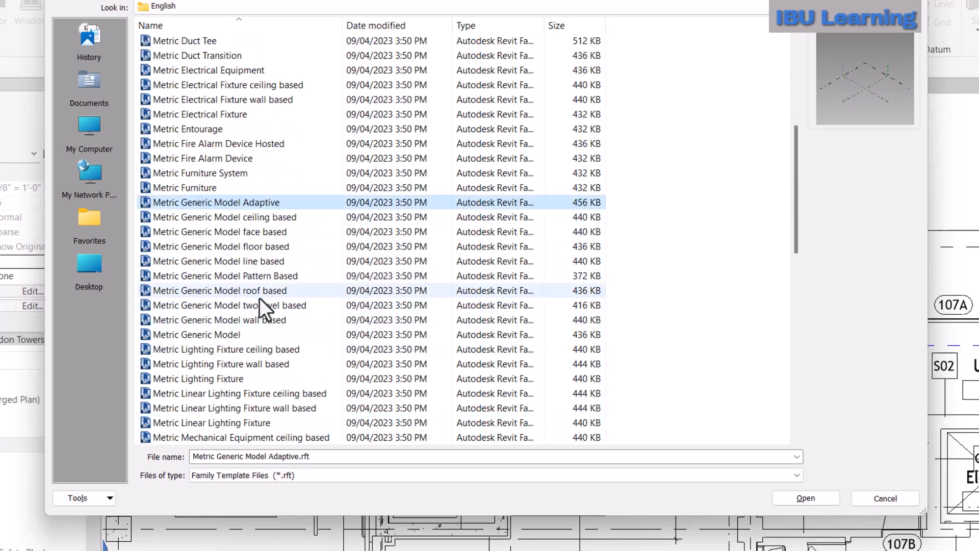
{"action": "left_click", "coordinate": [227, 336]}
{"action": "left_click", "coordinate": [223, 202]}
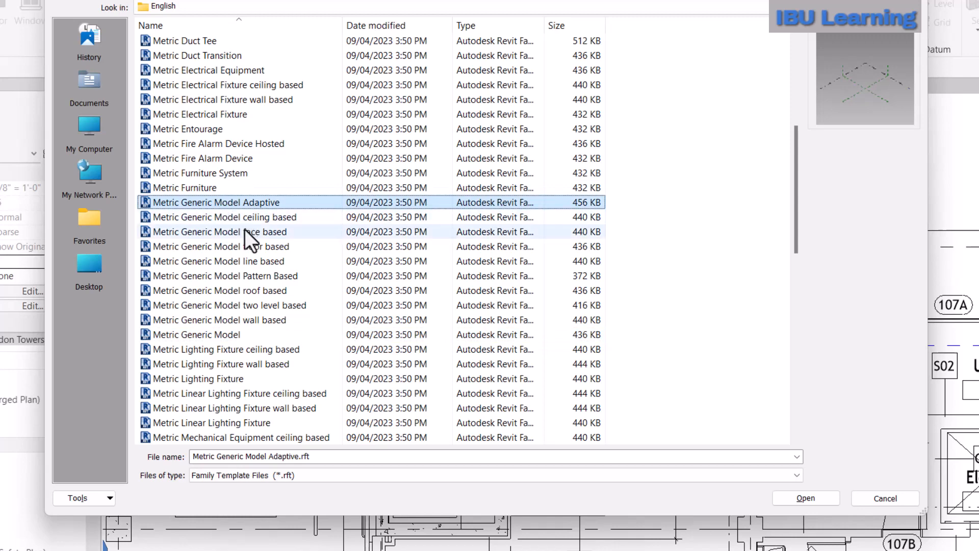
{"action": "left_click", "coordinate": [227, 217]}
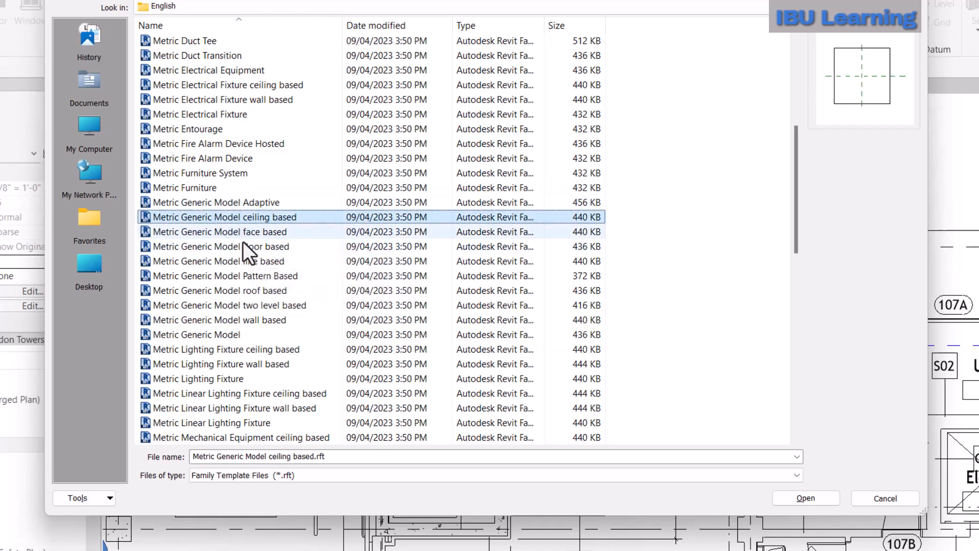
{"action": "left_click", "coordinate": [234, 233]}
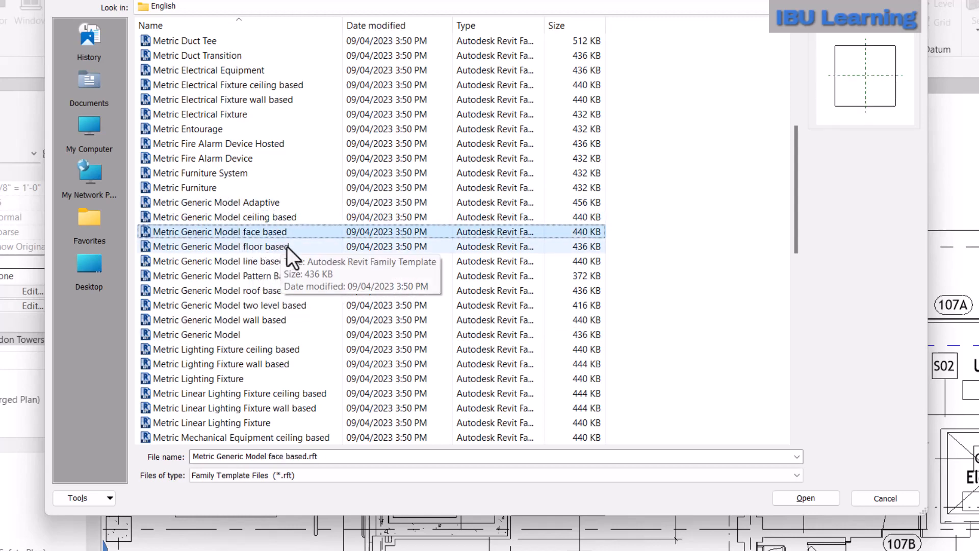
Preview the remaining generic model templates in order, from floor based through two level based to the plain Metric Generic Model
{"action": "left_click", "coordinate": [258, 253]}
{"action": "left_click", "coordinate": [285, 260]}
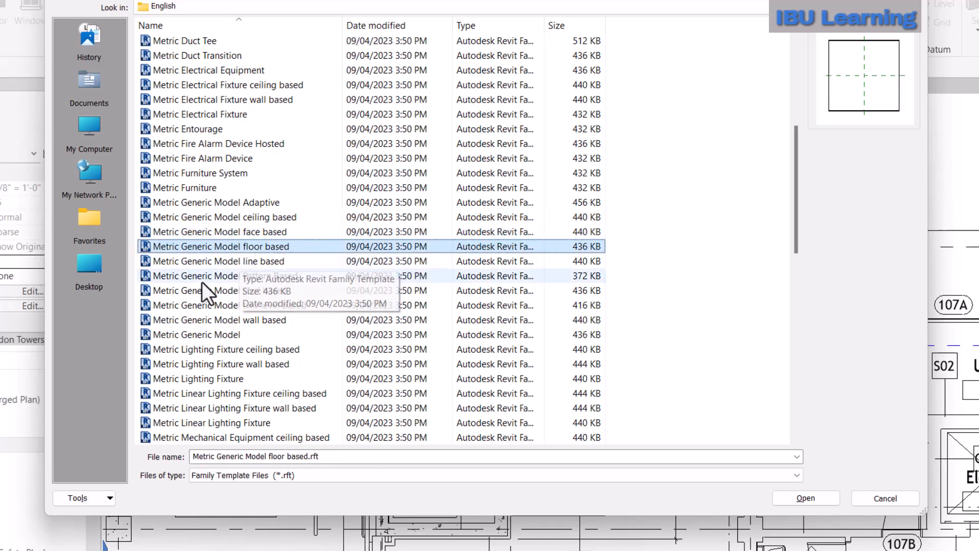
{"action": "key", "text": "Down"}
{"action": "key", "text": "Down"}
{"action": "key", "text": "Down"}
{"action": "key", "text": "Down"}
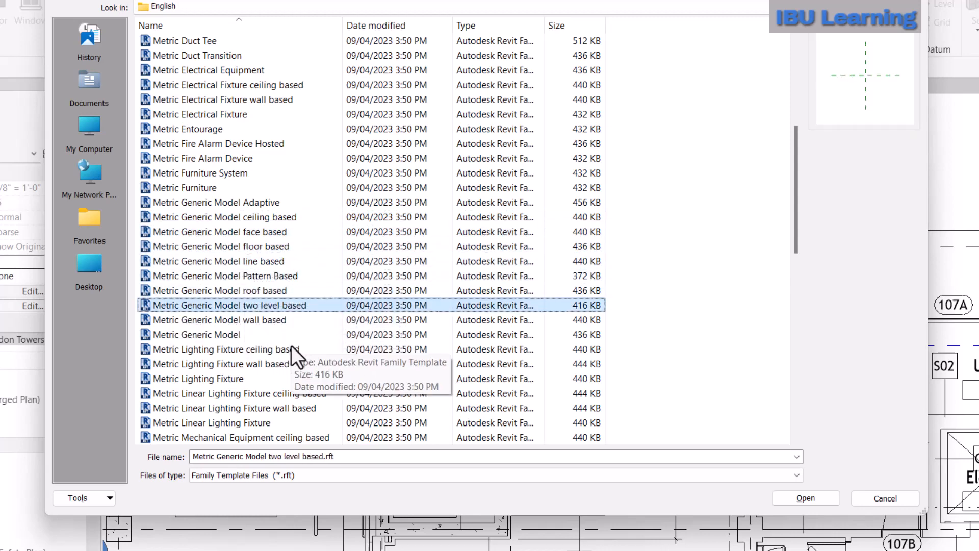
{"action": "key", "text": "Down"}
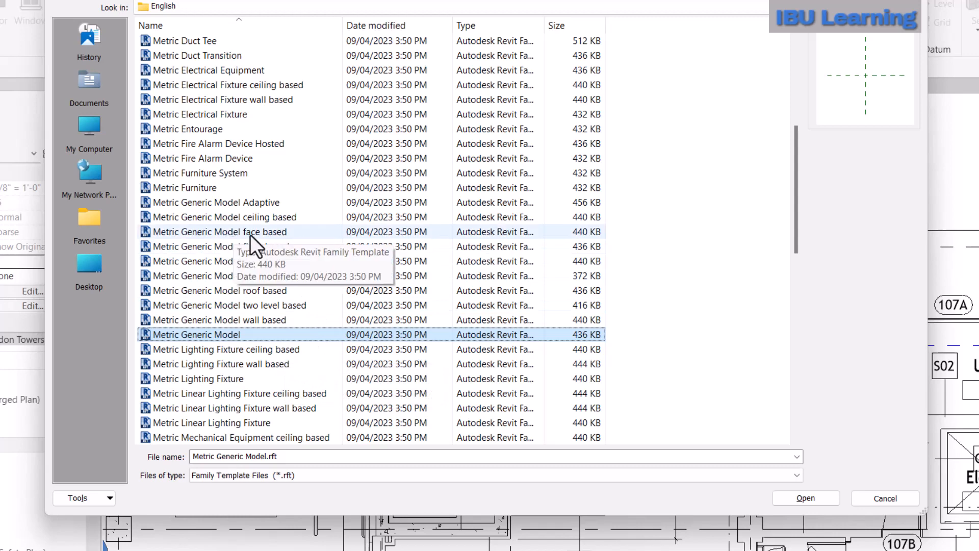
Create the new family from the Metric Generic Model floor based template
{"action": "left_click", "coordinate": [217, 233]}
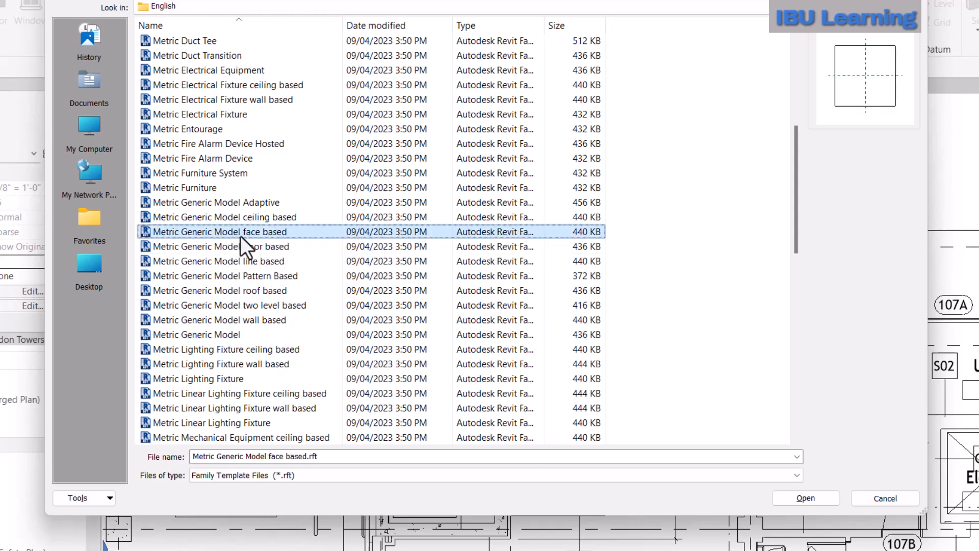
{"action": "left_click", "coordinate": [243, 247]}
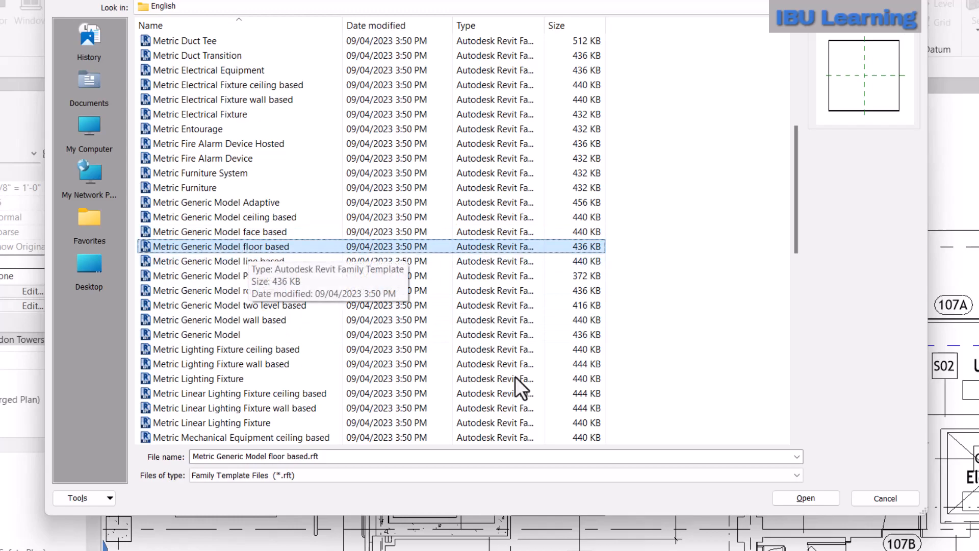
{"action": "left_click", "coordinate": [790, 496]}
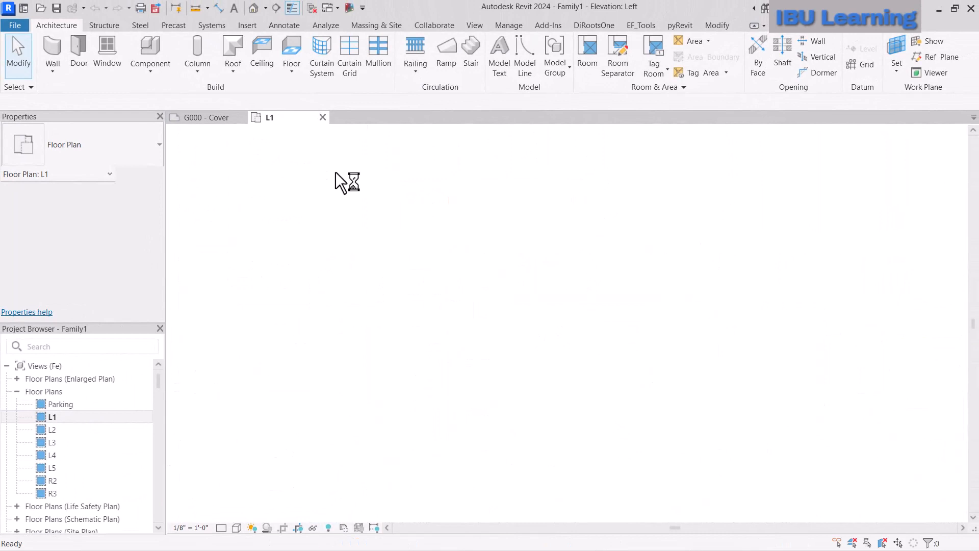
{"action": "middle_click_drag", "start_coordinate": [604, 280], "coordinate": [598, 280]}
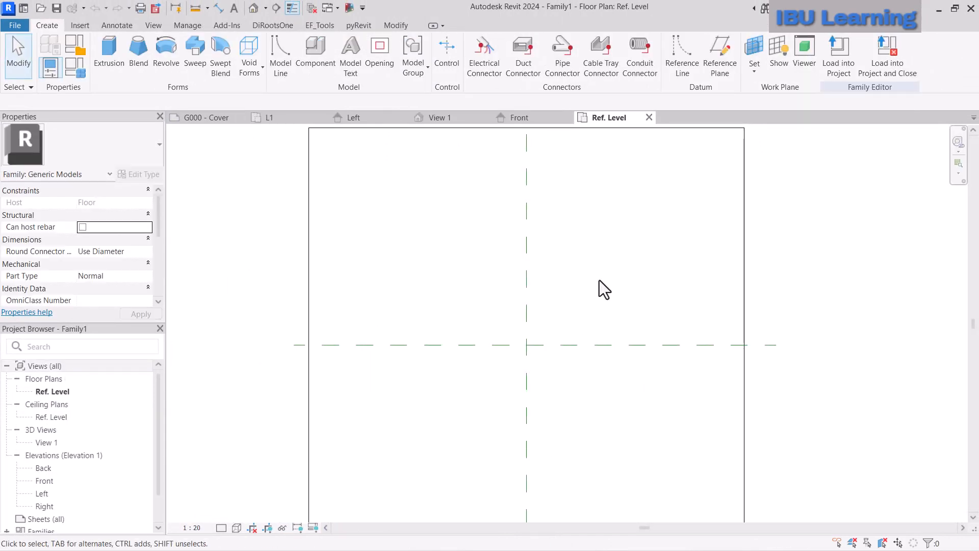
{"action": "scroll", "coordinate": [571, 283], "scroll_direction": "down", "scroll_amount": 2}
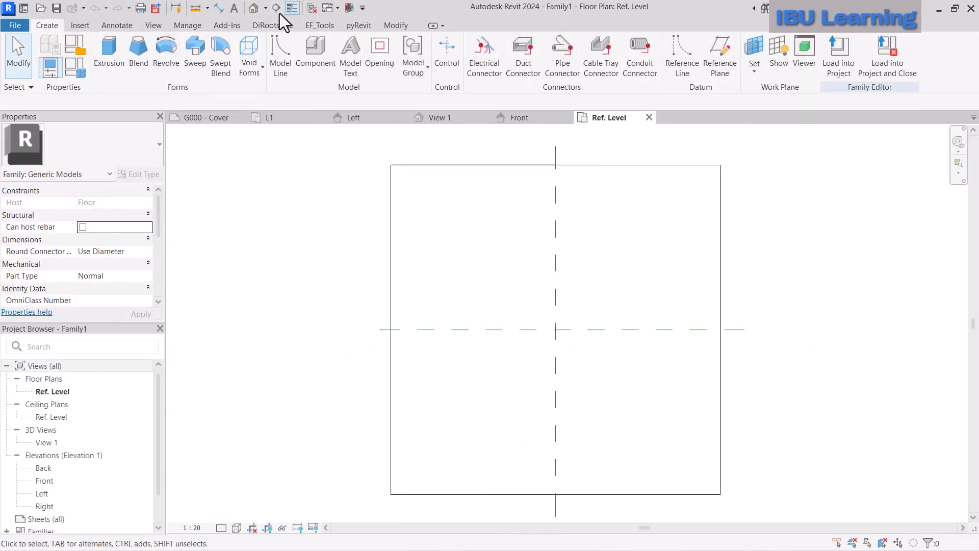
Inspect the template's host floor in the default 3D view from several angles, and close that view
{"action": "left_click", "coordinate": [254, 8]}
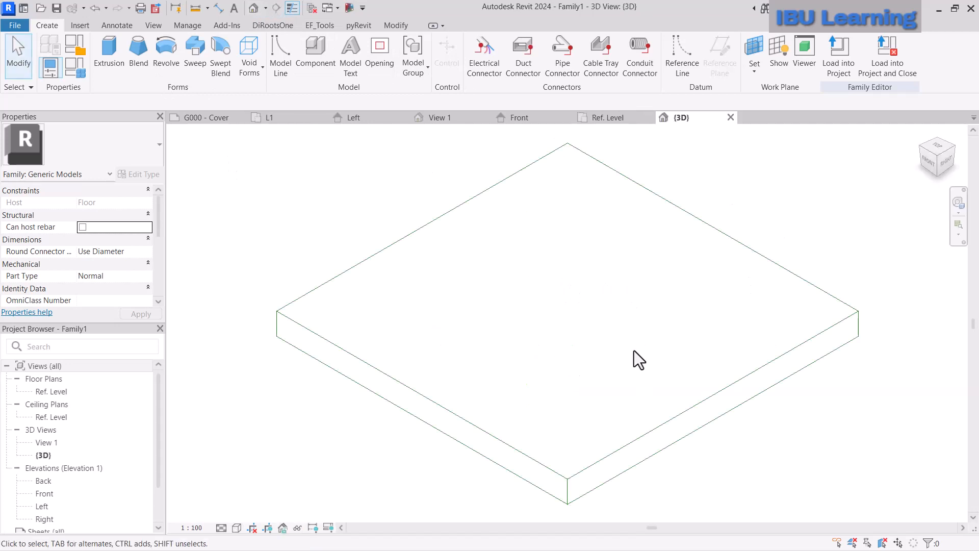
{"action": "middle_click_drag", "start_coordinate": [663, 375], "coordinate": [629, 376], "text": "shift"}
{"action": "left_click", "coordinate": [614, 448]}
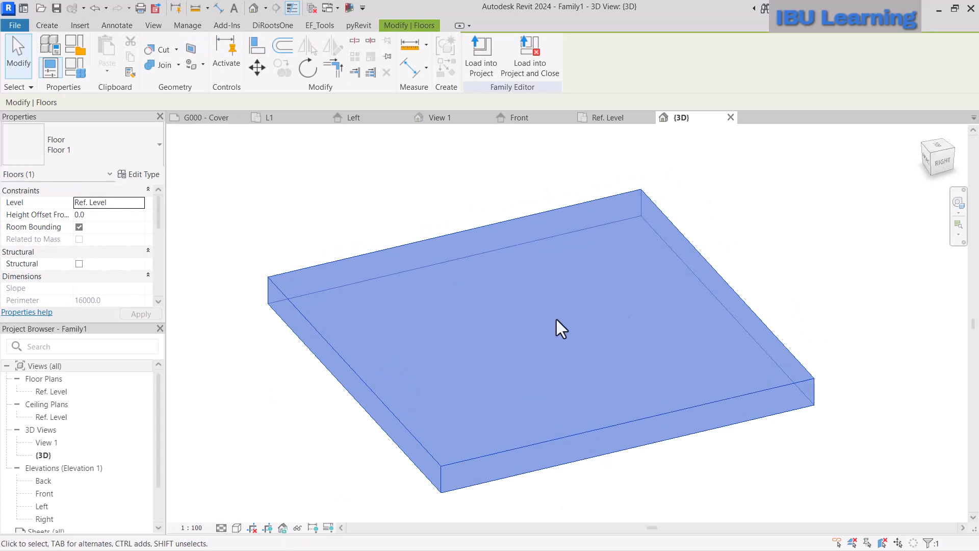
{"action": "middle_click_drag", "start_coordinate": [557, 328], "coordinate": [478, 455], "text": "shift"}
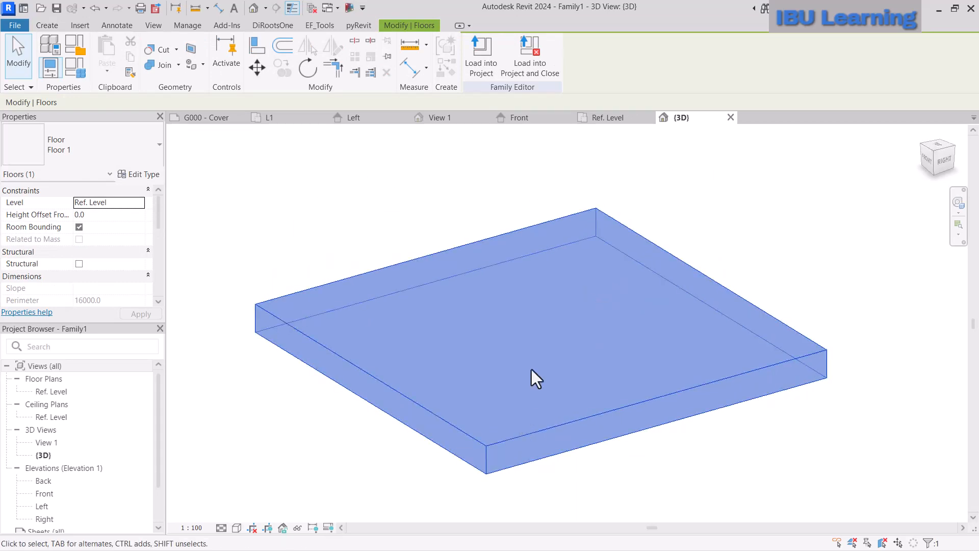
{"action": "scroll", "coordinate": [542, 345], "scroll_direction": "down", "scroll_amount": 2}
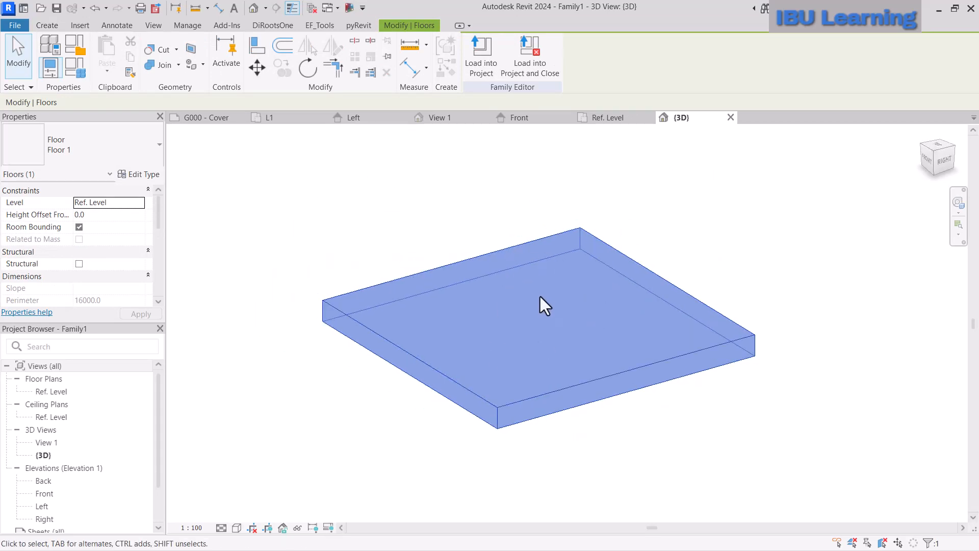
{"action": "left_click", "coordinate": [730, 116]}
Inspect the host floor's properties in the Ref. Level plan, leaving nothing selected at the end
{"action": "middle_click_drag", "start_coordinate": [621, 251], "coordinate": [582, 257]}
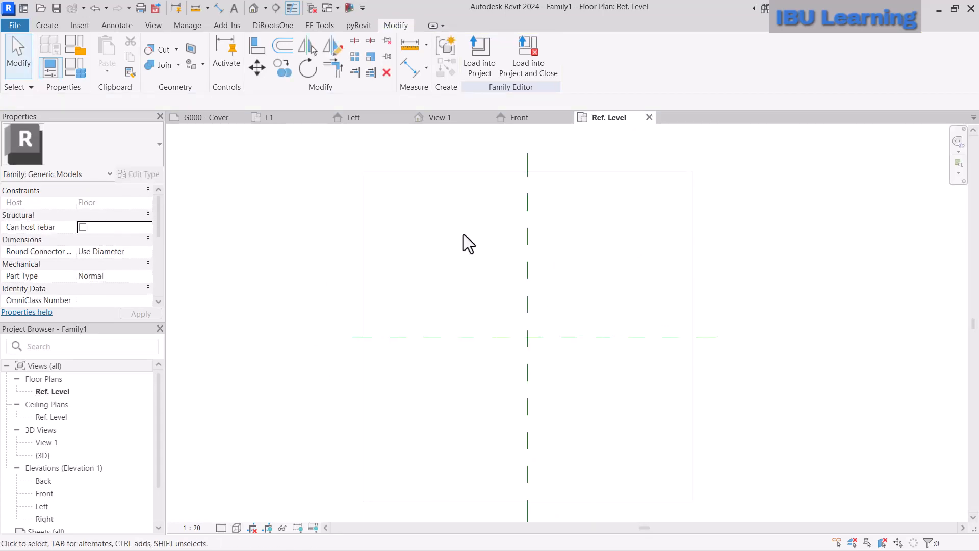
{"action": "left_click", "coordinate": [414, 172]}
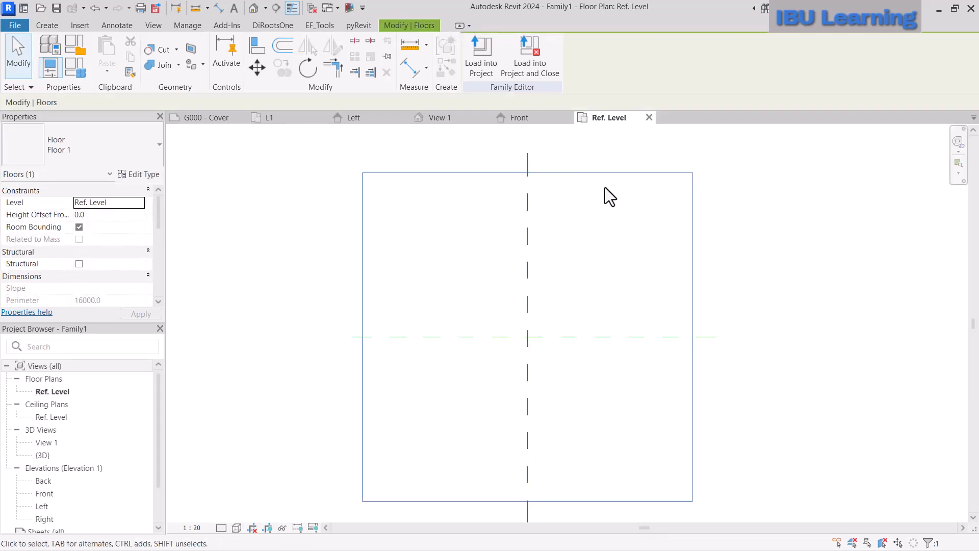
{"action": "left_click", "coordinate": [336, 197]}
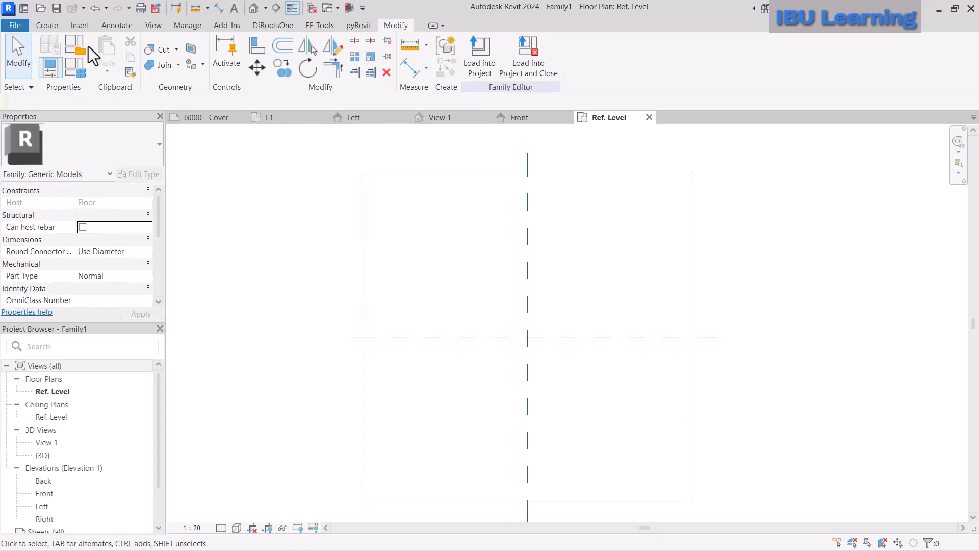
Start an extrusion and sketch a rectangle about 1700 mm by 1500 mm around the intersection of the two reference planes
{"action": "left_click", "coordinate": [48, 25]}
{"action": "left_click", "coordinate": [112, 53]}
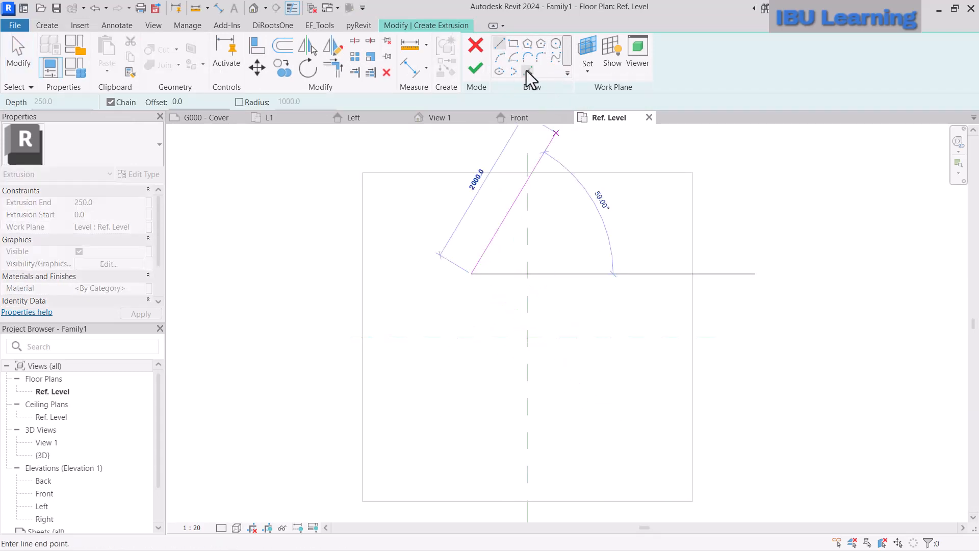
{"action": "left_click", "coordinate": [514, 43]}
{"action": "left_click", "coordinate": [468, 277]}
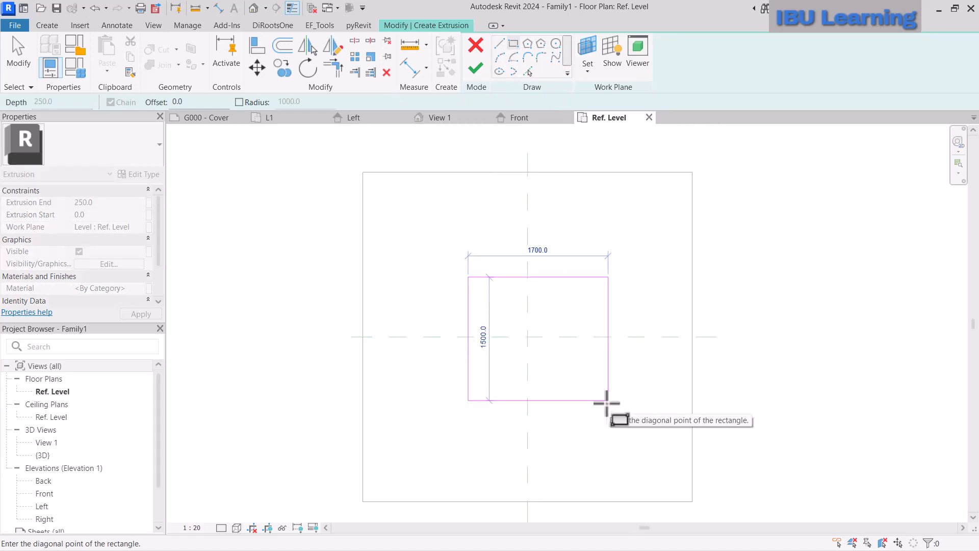
{"action": "left_click", "coordinate": [608, 400]}
{"action": "key", "text": "Escape"}
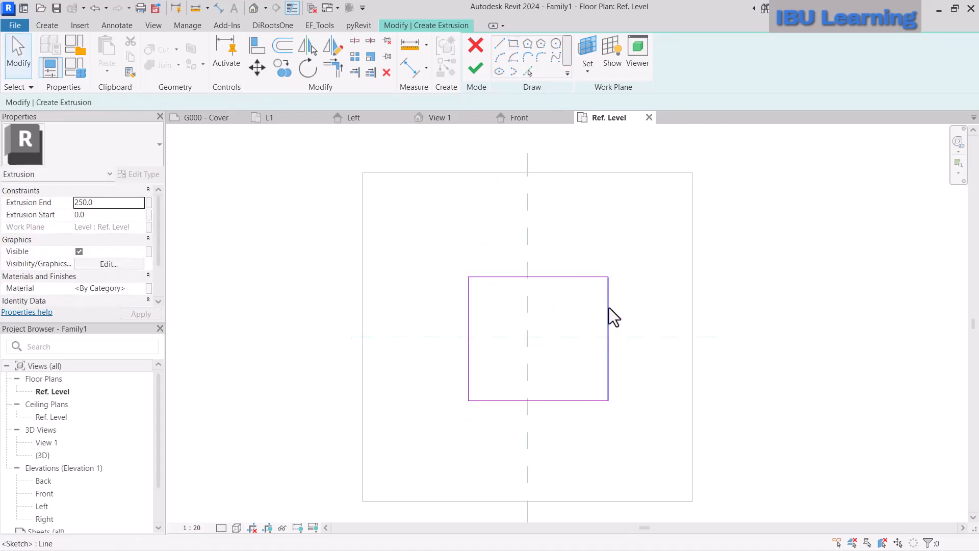
Set the sketched rectangle's width to 1500 mm by repositioning its right edge
{"action": "left_click", "coordinate": [608, 308]}
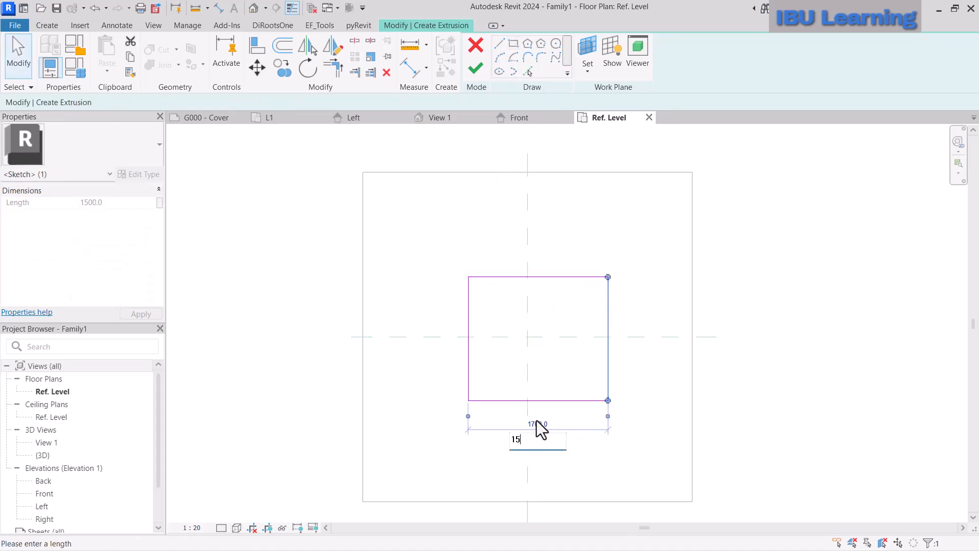
{"action": "left_click", "coordinate": [591, 329]}
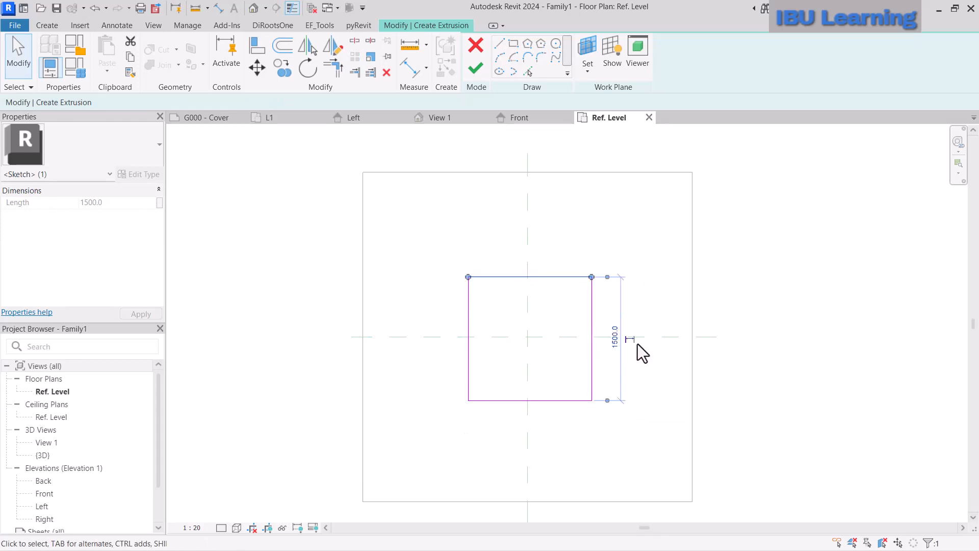
{"action": "key", "text": "Escape"}
Check the sketch lines, undo the width change and the rectangle, and redo both edits
{"action": "left_click_drag", "start_coordinate": [385, 219], "coordinate": [667, 463]}
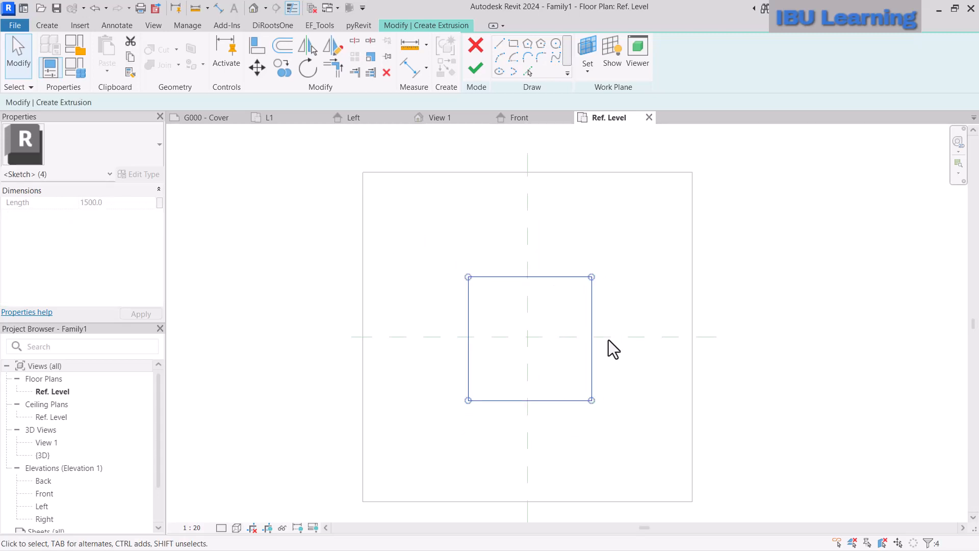
{"action": "scroll", "coordinate": [601, 323], "scroll_direction": "up", "scroll_amount": 2}
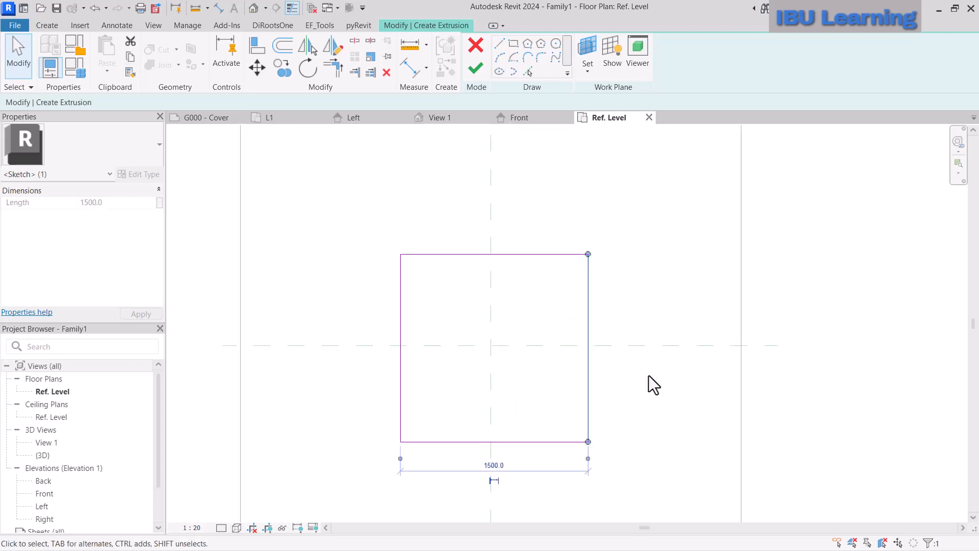
{"action": "scroll", "coordinate": [648, 376], "scroll_direction": "down", "scroll_amount": 2}
{"action": "key", "text": "Escape"}
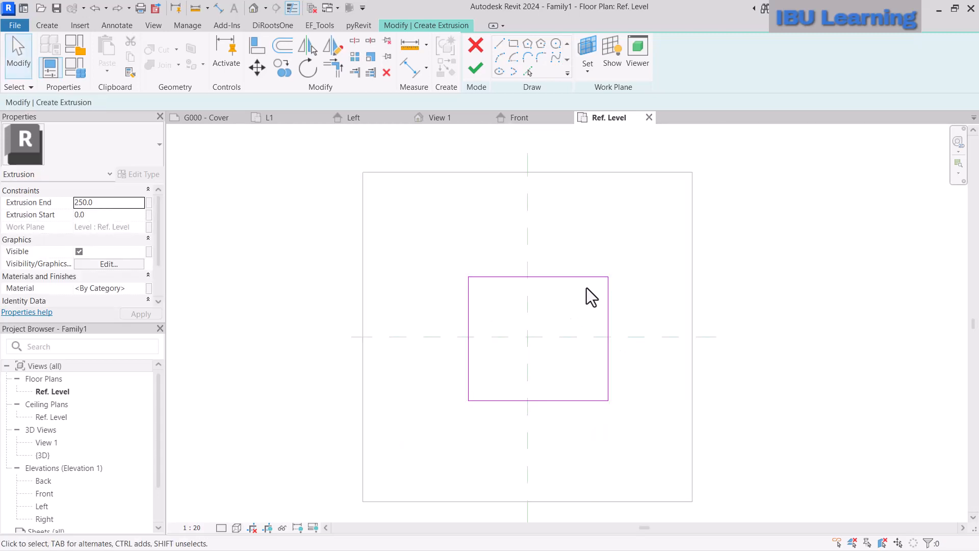
{"action": "left_click", "coordinate": [581, 277]}
{"action": "left_click", "coordinate": [608, 332]}
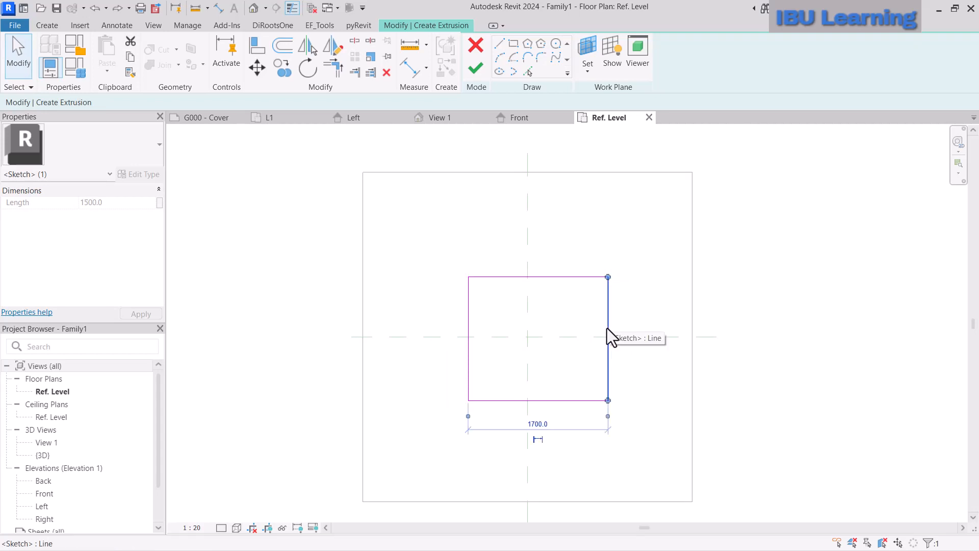
{"action": "key", "text": "ctrl+z"}
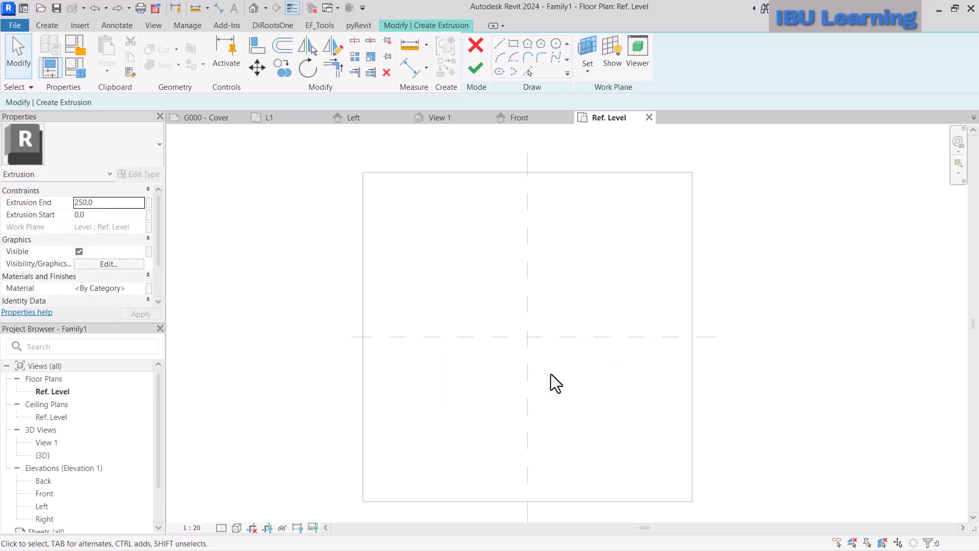
{"action": "key", "text": "ctrl+y"}
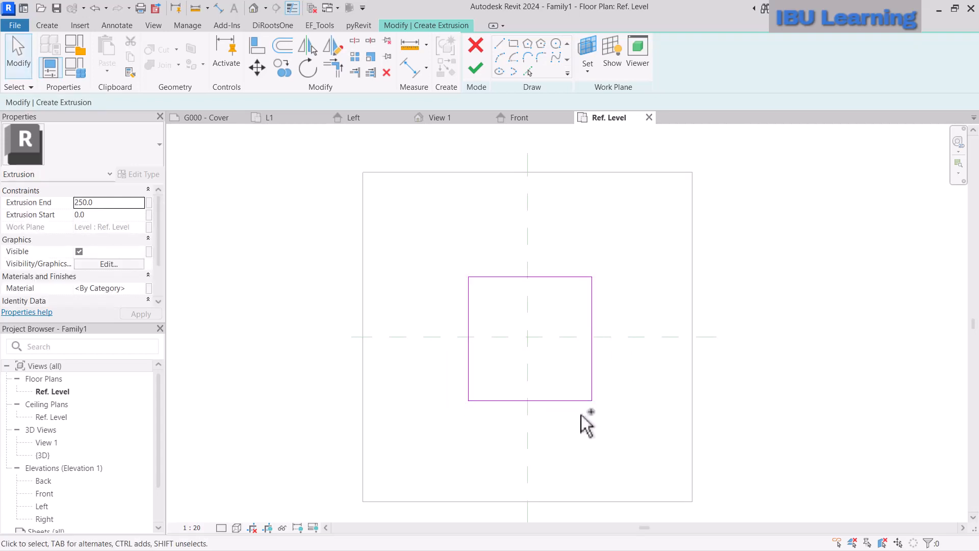
Finish the square extrusion with a depth of 250 mm and show it on the host floor in the 3D view
{"action": "left_click", "coordinate": [595, 357]}
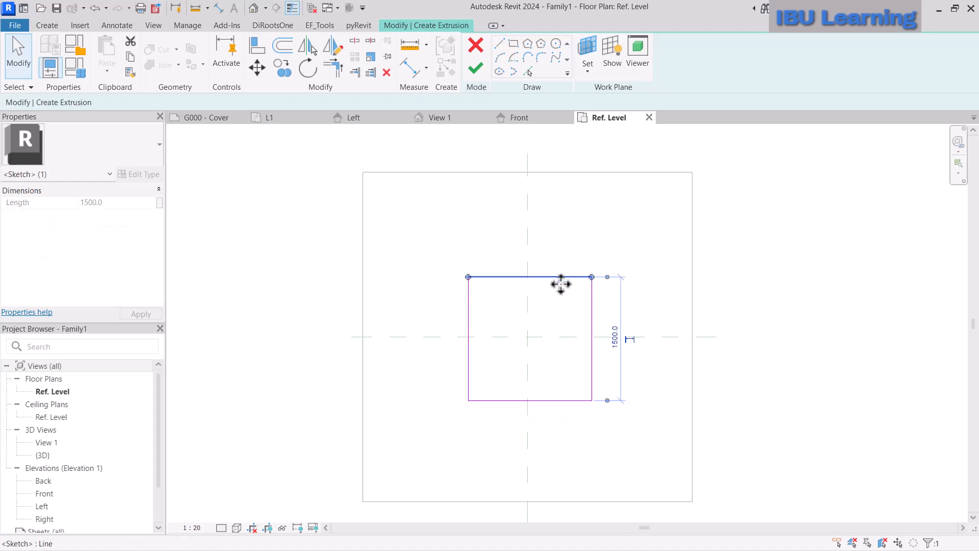
{"action": "left_click", "coordinate": [481, 69]}
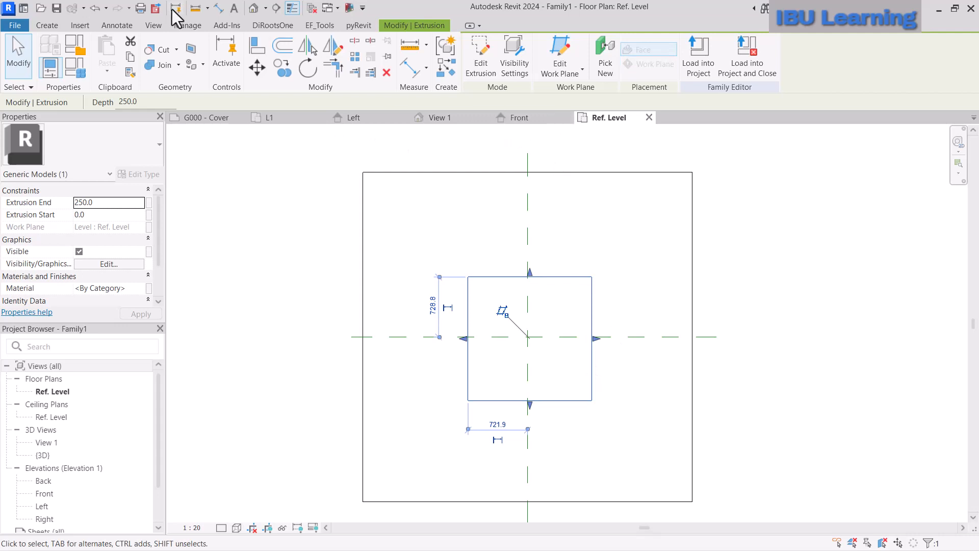
{"action": "key", "text": "3"}
{"action": "key", "text": "d"}
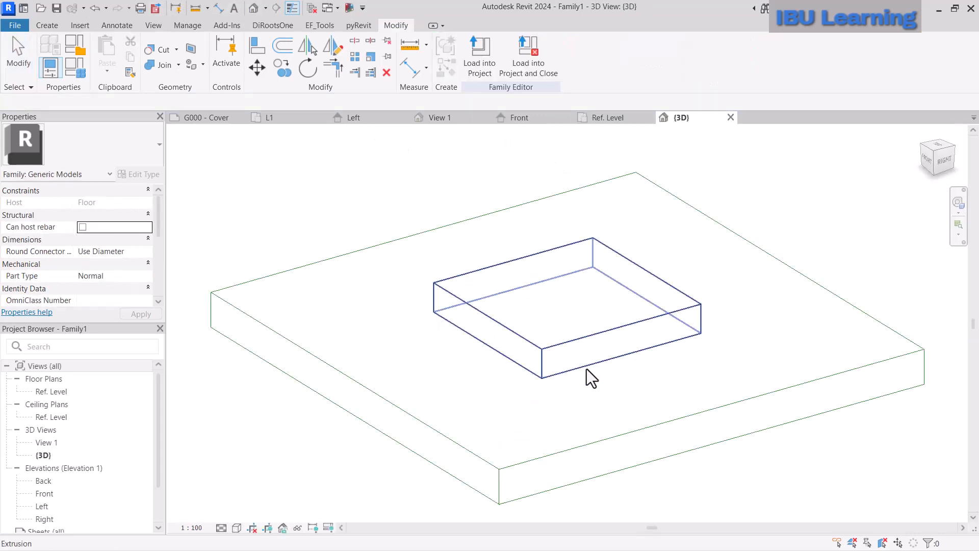
Stretch the extrusion's top up to a height of about 1031 mm and open the Left elevation
{"action": "left_click", "coordinate": [483, 341]}
{"action": "left_click_drag", "start_coordinate": [533, 298], "coordinate": [531, 204]}
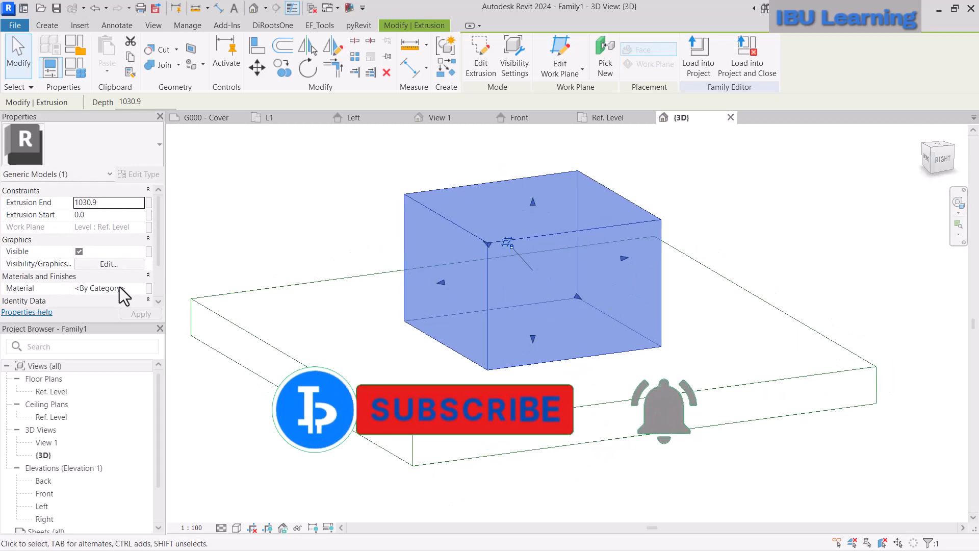
{"action": "scroll", "coordinate": [72, 444], "scroll_direction": "down", "scroll_amount": 1}
{"action": "double_click", "coordinate": [45, 463]}
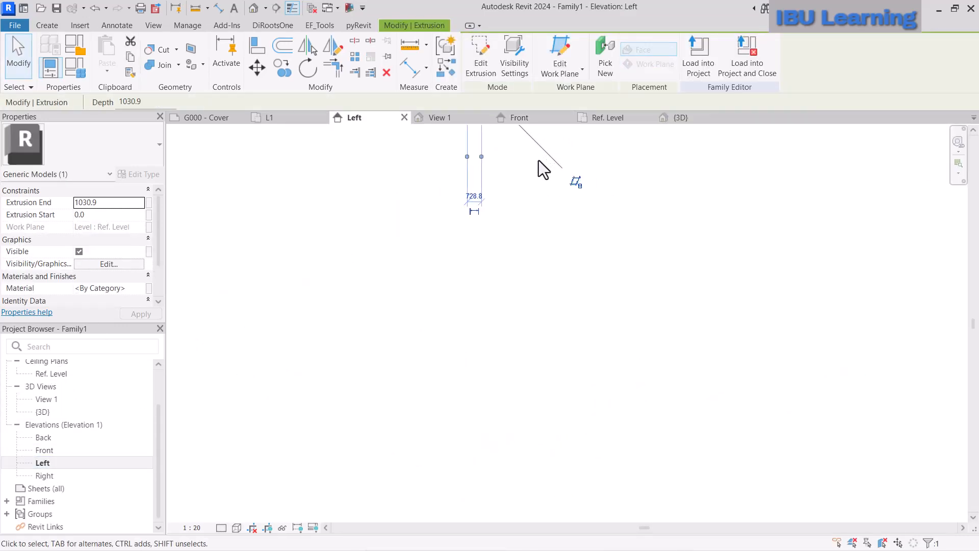
{"action": "middle_click_drag", "start_coordinate": [538, 160], "coordinate": [590, 395]}
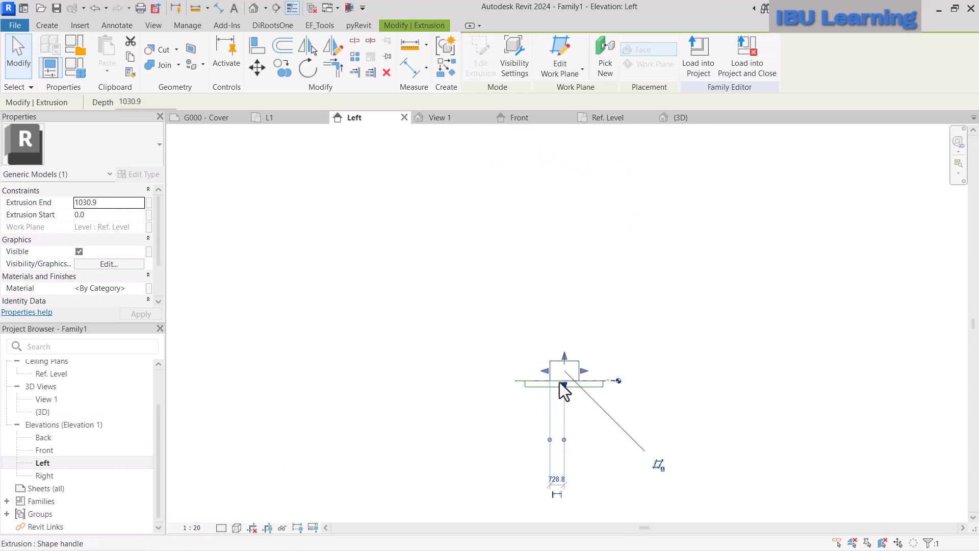
{"action": "scroll", "coordinate": [586, 358], "scroll_direction": "up", "scroll_amount": 6}
{"action": "key", "text": "Escape"}
{"action": "middle_click_drag", "start_coordinate": [518, 407], "coordinate": [533, 402]}
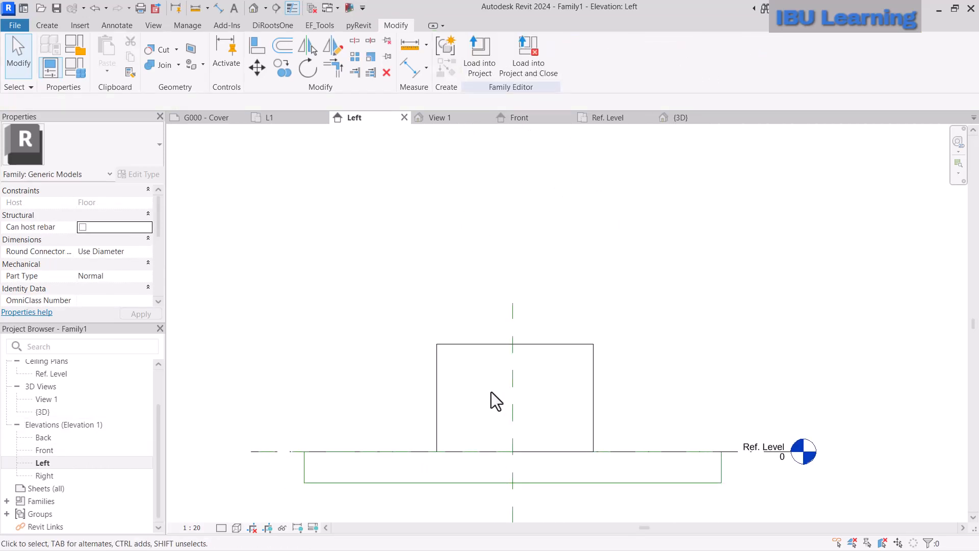
Lower the extrusion's top edge to a height of about 980 mm in the elevation
{"action": "left_click", "coordinate": [536, 342]}
{"action": "left_click_drag", "start_coordinate": [513, 339], "coordinate": [515, 350]}
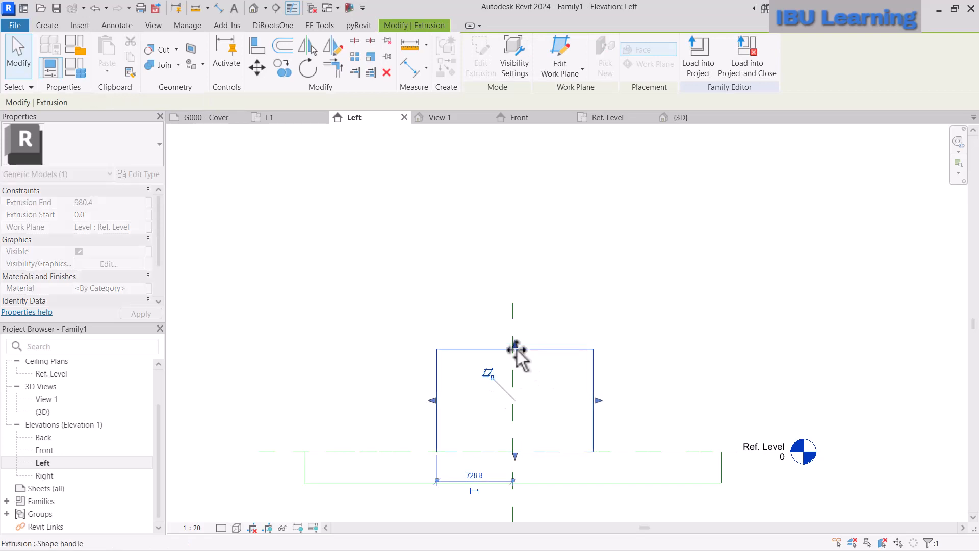
{"action": "middle_click_drag", "start_coordinate": [438, 448], "coordinate": [467, 422]}
{"action": "key", "text": "Escape"}
Dimension the extrusion's height from the Ref. Level line to its top edge
{"action": "key", "text": "d"}
{"action": "key", "text": "i"}
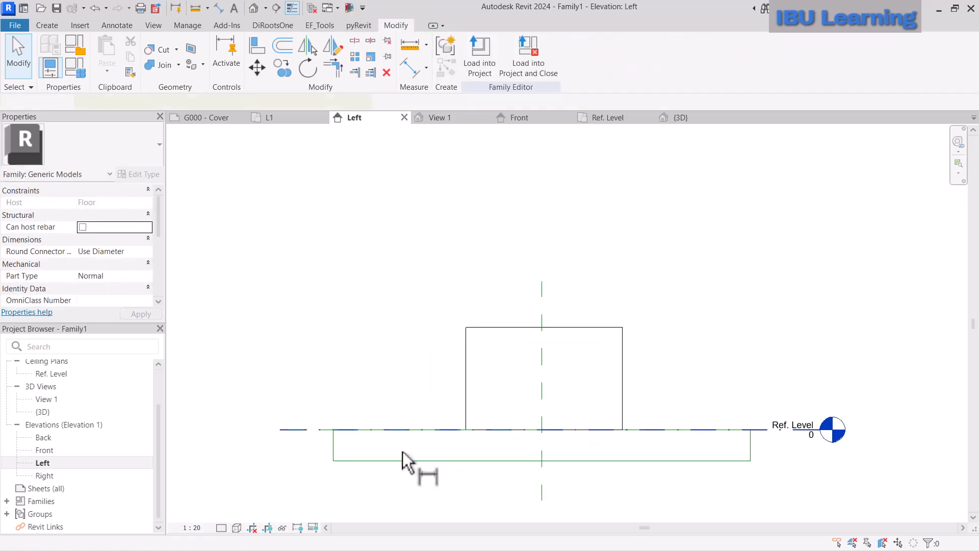
{"action": "left_click", "coordinate": [353, 426]}
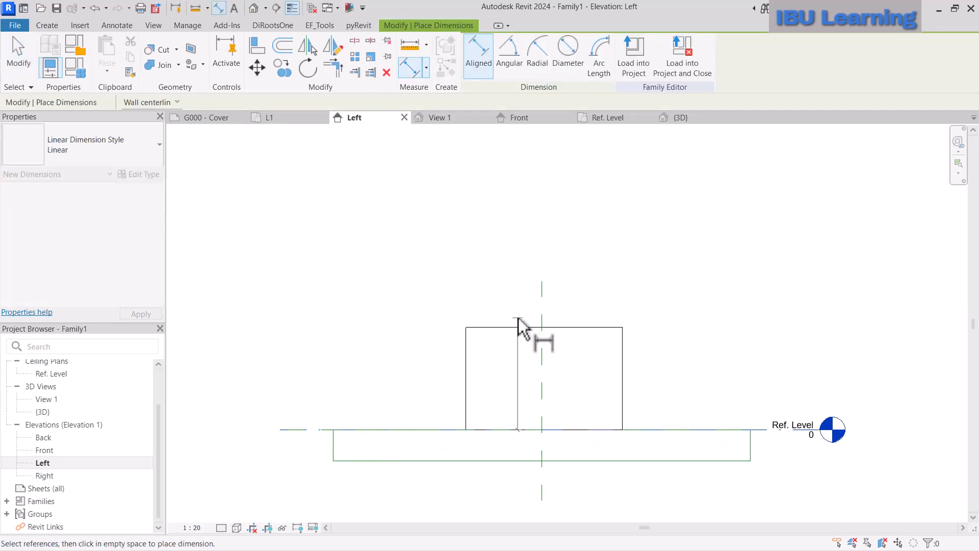
{"action": "left_click", "coordinate": [461, 326]}
{"action": "left_click", "coordinate": [418, 332]}
{"action": "key", "text": "Escape"}
{"action": "key", "text": "Escape"}
Draw a horizontal reference plane a little above the extrusion's top, extending past both of its sides
{"action": "left_click", "coordinate": [504, 339]}
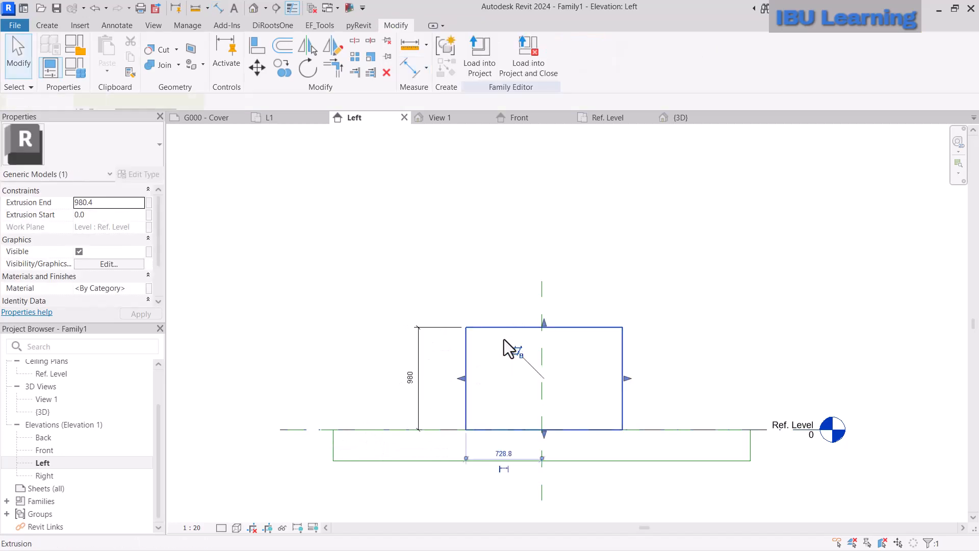
{"action": "left_click_drag", "start_coordinate": [545, 328], "coordinate": [544, 323]}
{"action": "scroll", "coordinate": [413, 386], "scroll_direction": "up", "scroll_amount": 1}
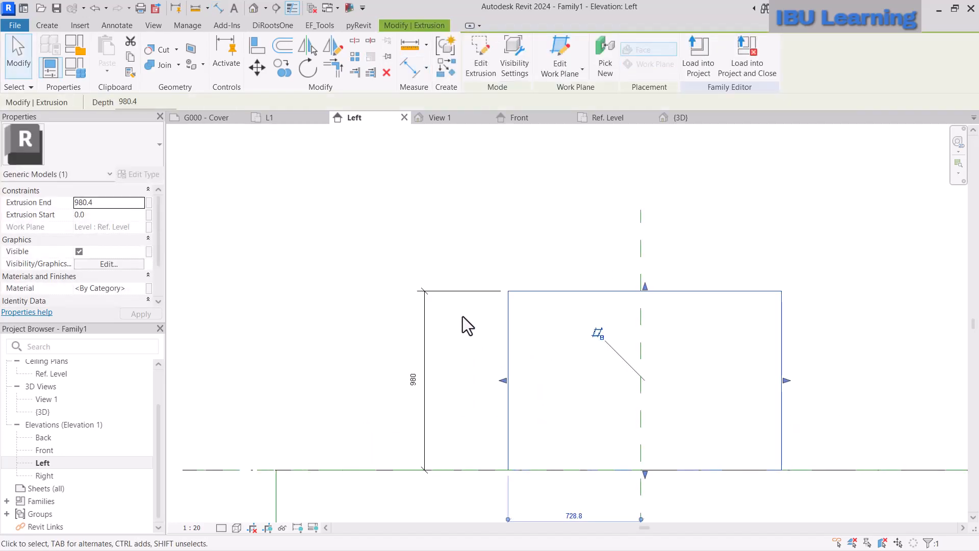
{"action": "left_click", "coordinate": [455, 311]}
{"action": "key", "text": "p"}
{"action": "left_click", "coordinate": [442, 262]}
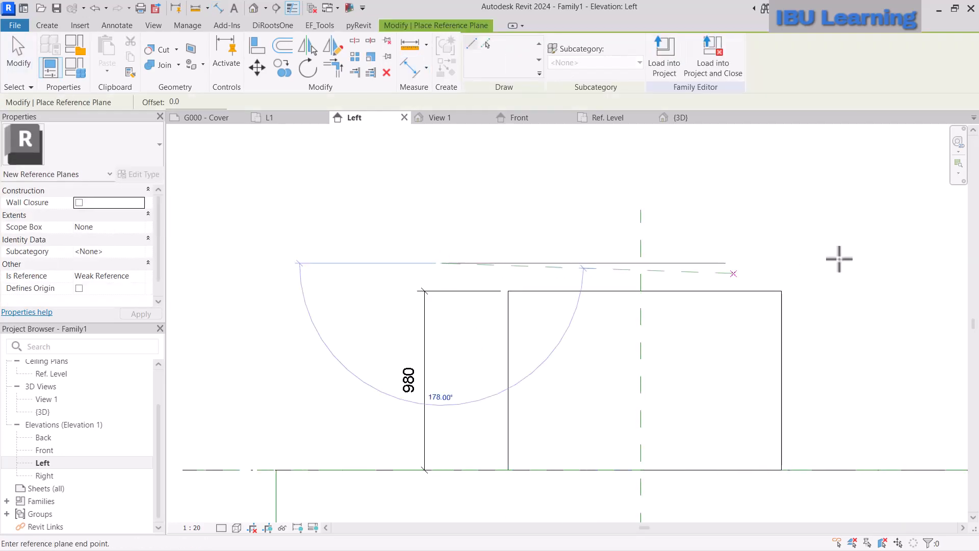
{"action": "left_click", "coordinate": [859, 262]}
{"action": "key", "text": "Escape"}
Dimension the distance between the new reference plane and Ref. Level, outside the existing height dimension
{"action": "key", "text": "d"}
{"action": "key", "text": "i"}
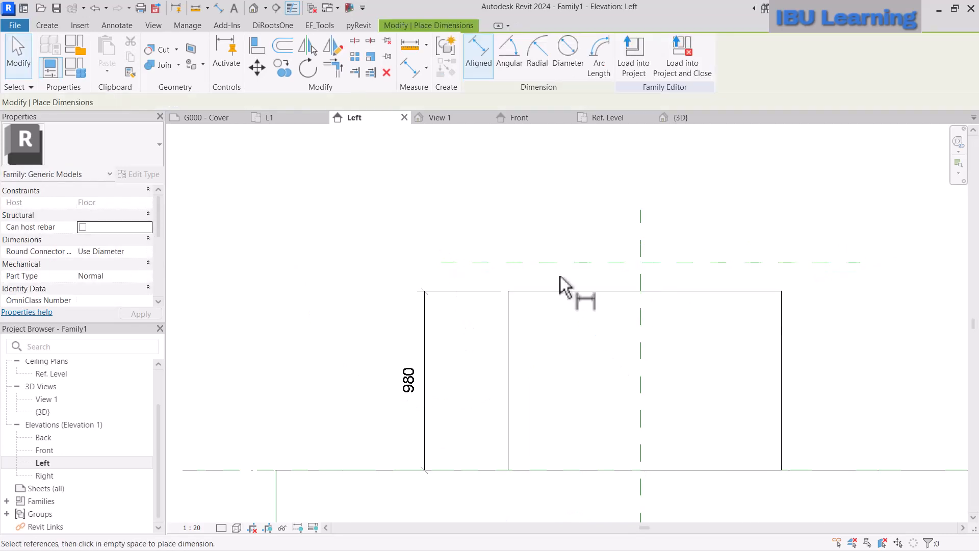
{"action": "left_click", "coordinate": [559, 263]}
{"action": "left_click", "coordinate": [257, 468]}
{"action": "left_click", "coordinate": [364, 399]}
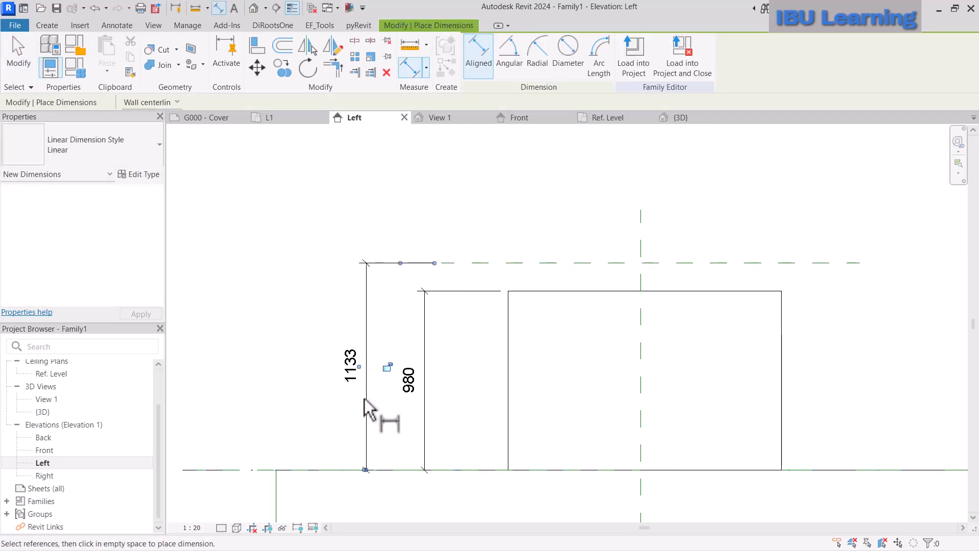
{"action": "key", "text": "Escape"}
{"action": "key", "text": "Escape"}
Set the horizontal reference plane's height above Ref. Level to 1000 mm
{"action": "left_click", "coordinate": [500, 264]}
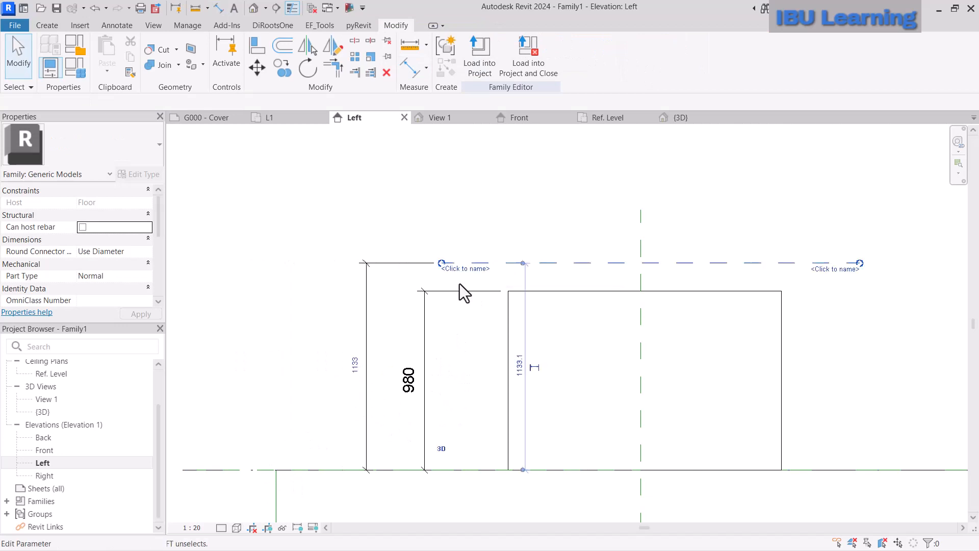
{"action": "left_click", "coordinate": [348, 366]}
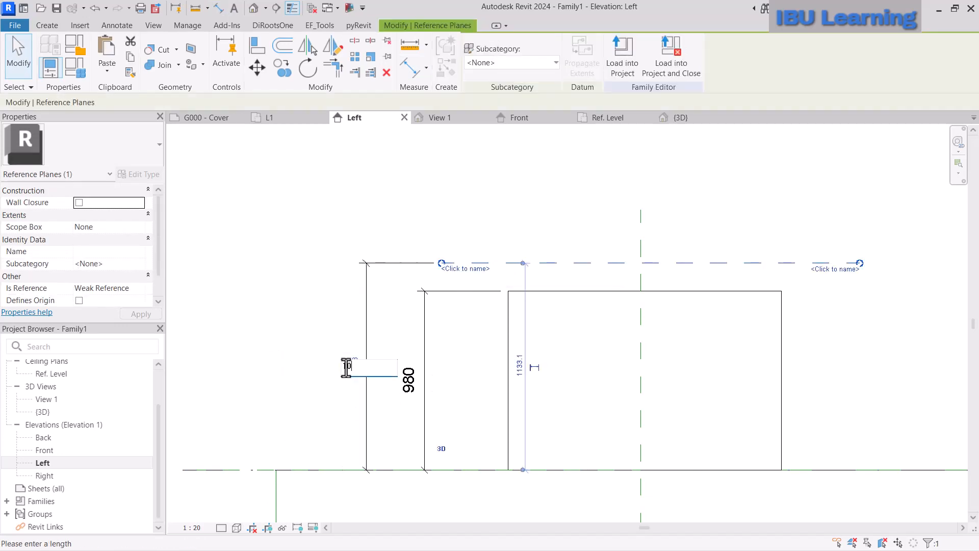
{"action": "type", "text": "1000"}
{"action": "key", "text": "Return"}
{"action": "key", "text": "Escape"}
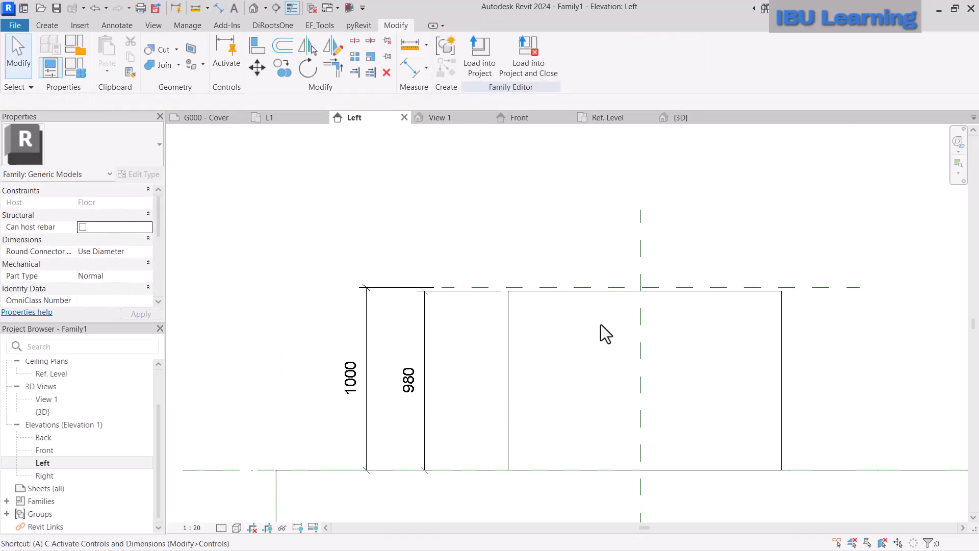
Align the extrusion's top edge with the horizontal reference plane and lock the alignment
{"action": "key", "text": "a"}
{"action": "key", "text": "l"}
{"action": "left_click", "coordinate": [461, 288]}
{"action": "left_click", "coordinate": [558, 291]}
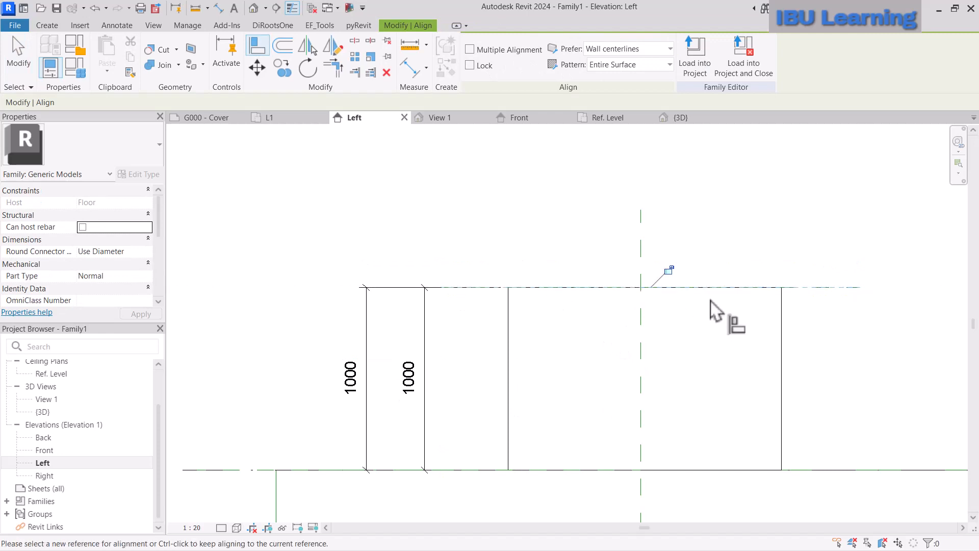
{"action": "left_click", "coordinate": [671, 268]}
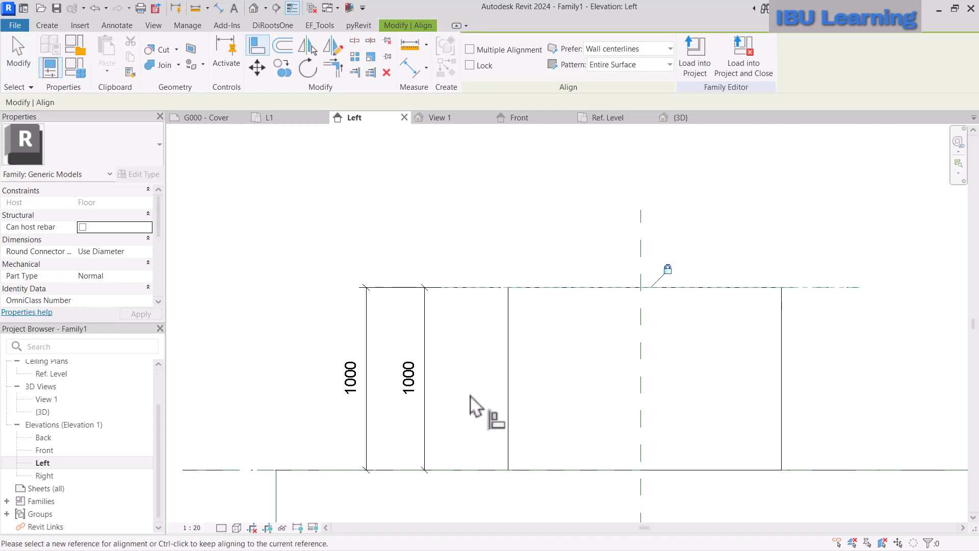
Align the extrusion's bottom edge with Ref. Level and lock it there
{"action": "scroll", "coordinate": [469, 404], "scroll_direction": "down", "scroll_amount": 3}
{"action": "left_click", "coordinate": [242, 410]}
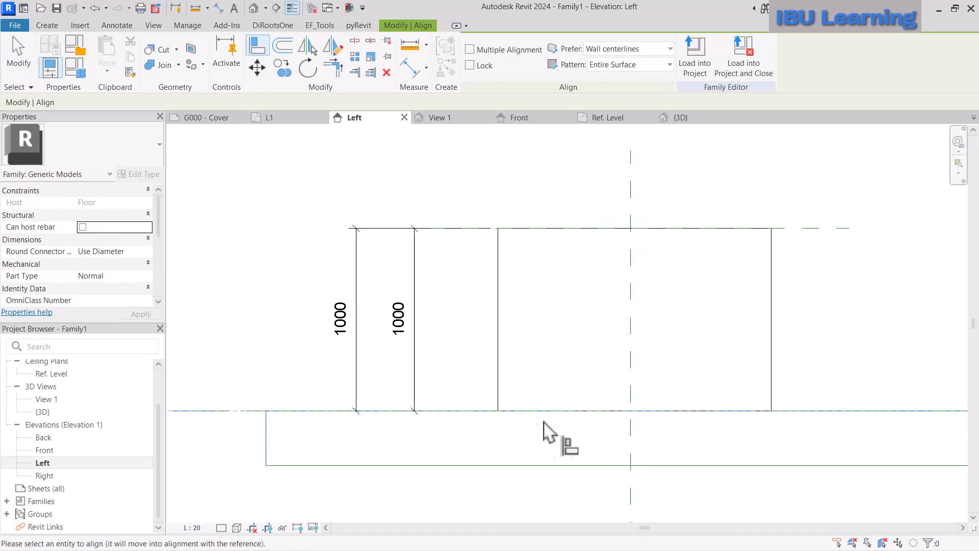
{"action": "left_click", "coordinate": [569, 411]}
{"action": "key", "text": "Escape"}
{"action": "key", "text": "Escape"}
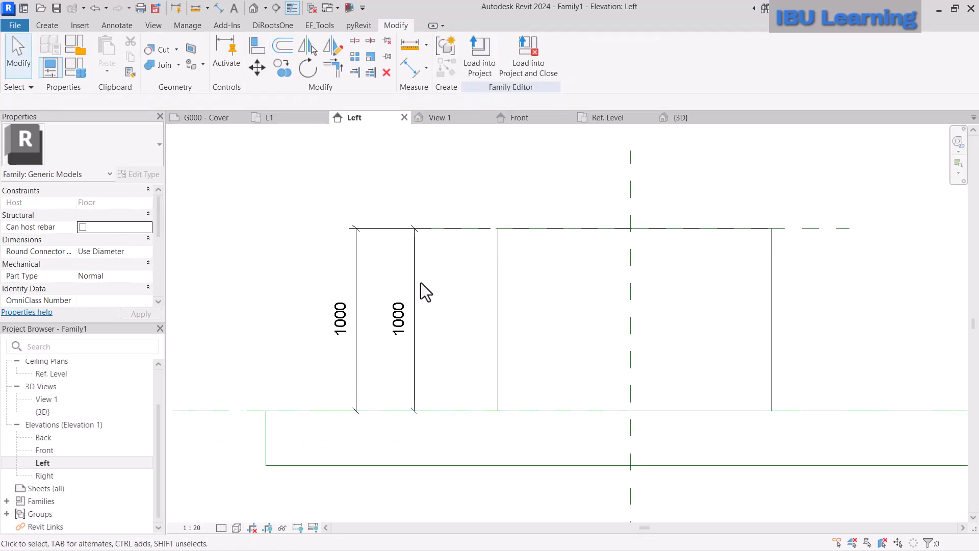
Delete the redundant height dimension nearest the extrusion and show the Left elevation shaded
{"action": "left_click", "coordinate": [421, 293]}
{"action": "key", "text": "Escape"}
{"action": "left_click", "coordinate": [415, 269]}
{"action": "key", "text": "Delete"}
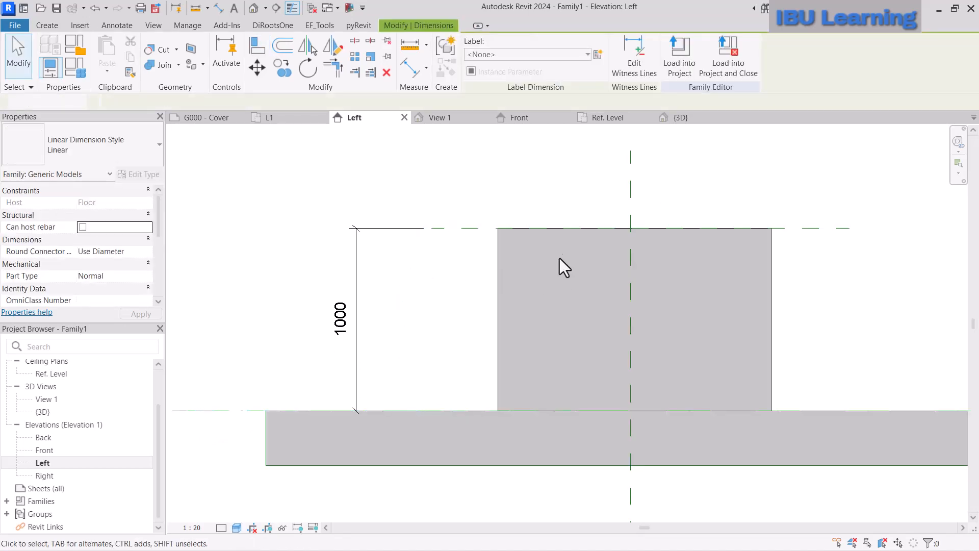
{"action": "left_click", "coordinate": [772, 276]}
{"action": "scroll", "coordinate": [459, 311], "scroll_direction": "down", "scroll_amount": 3}
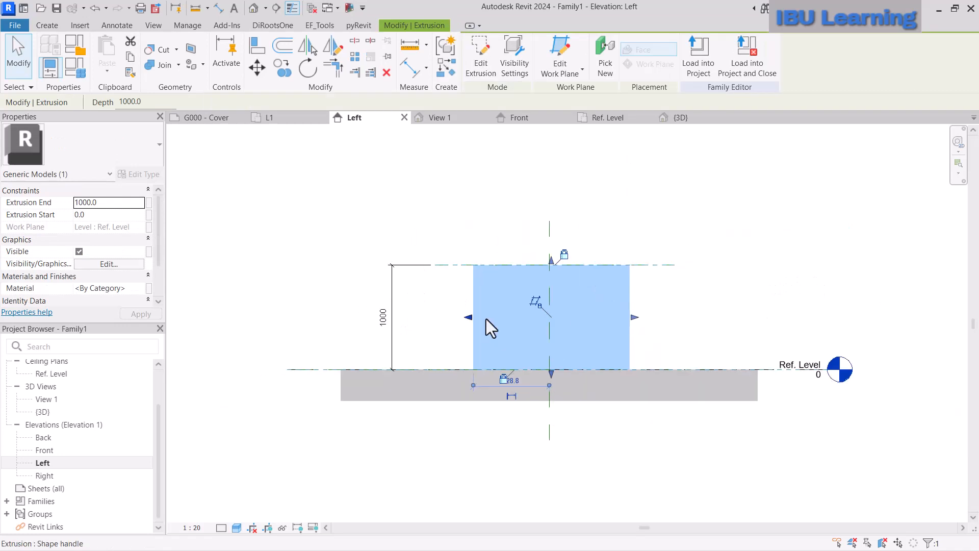
{"action": "left_click", "coordinate": [484, 212]}
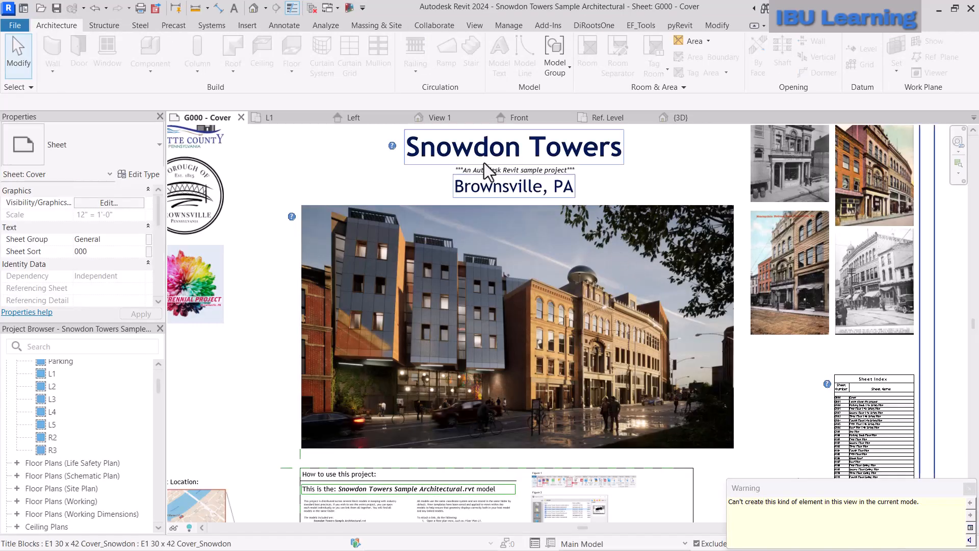
Switch to the Snowdon Towers project's L1 plan, select the corner lawn floor and elements across the building, and box them in a 3D view
{"action": "left_click", "coordinate": [267, 117]}
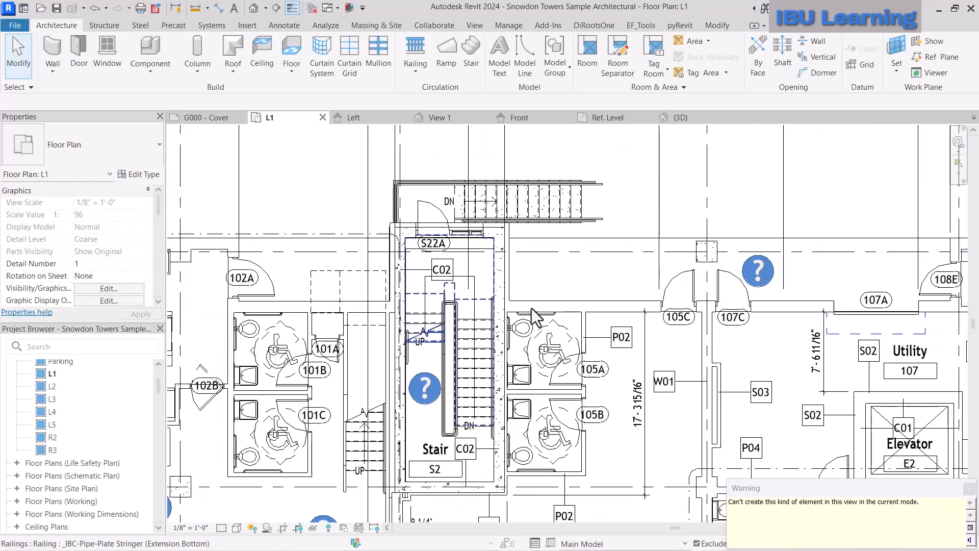
{"action": "scroll", "coordinate": [546, 345], "scroll_direction": "down", "scroll_amount": 5}
{"action": "scroll", "coordinate": [548, 424], "scroll_direction": "up", "scroll_amount": 5}
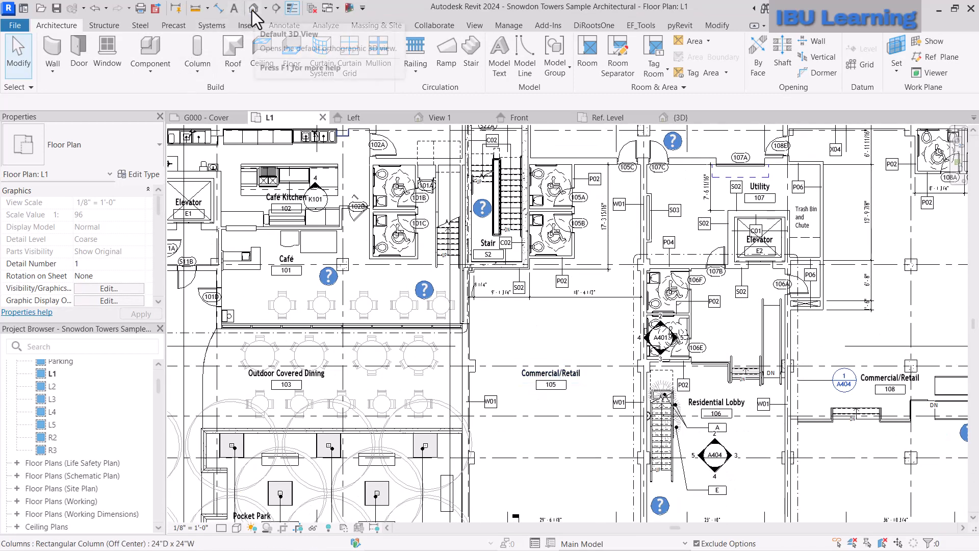
{"action": "scroll", "coordinate": [460, 168], "scroll_direction": "down", "scroll_amount": 3}
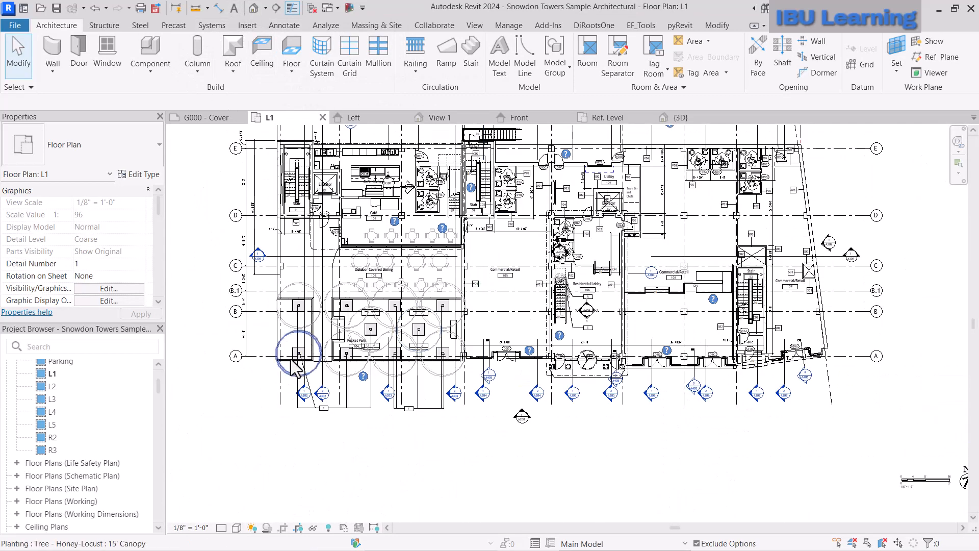
{"action": "left_click", "coordinate": [288, 331]}
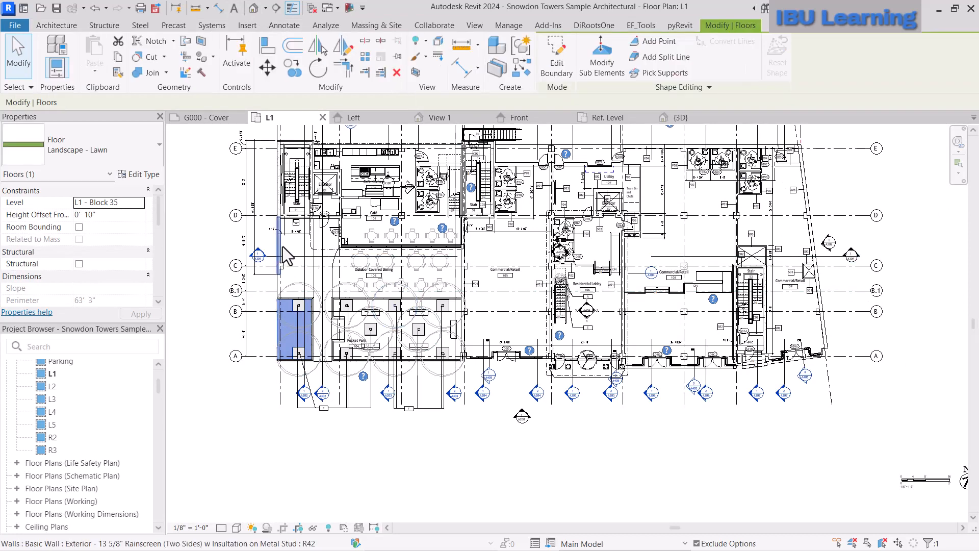
{"action": "left_click", "coordinate": [613, 154], "text": "ctrl"}
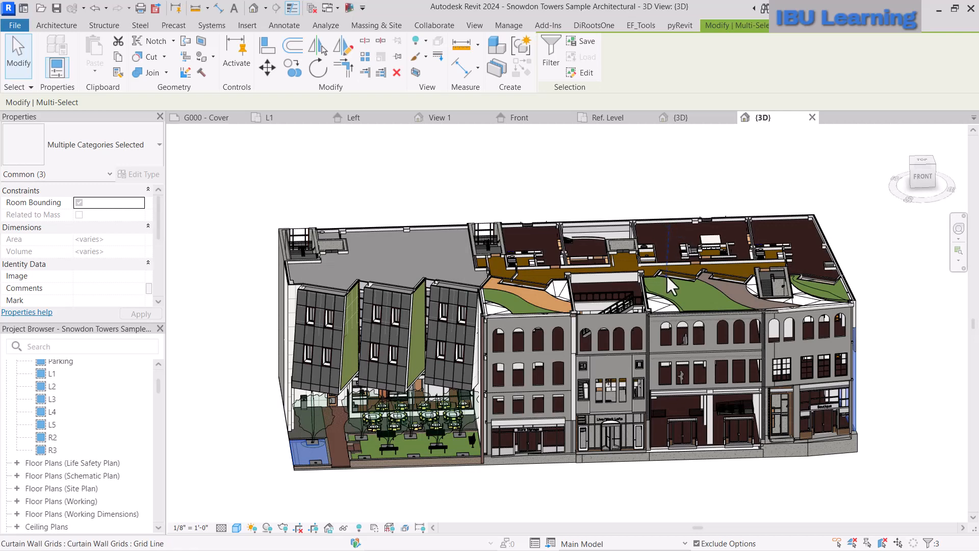
{"action": "left_click", "coordinate": [865, 381]}
{"action": "middle_click_drag", "start_coordinate": [395, 220], "coordinate": [338, 186]}
{"action": "middle_click_drag", "start_coordinate": [497, 378], "coordinate": [438, 388], "text": "shift"}
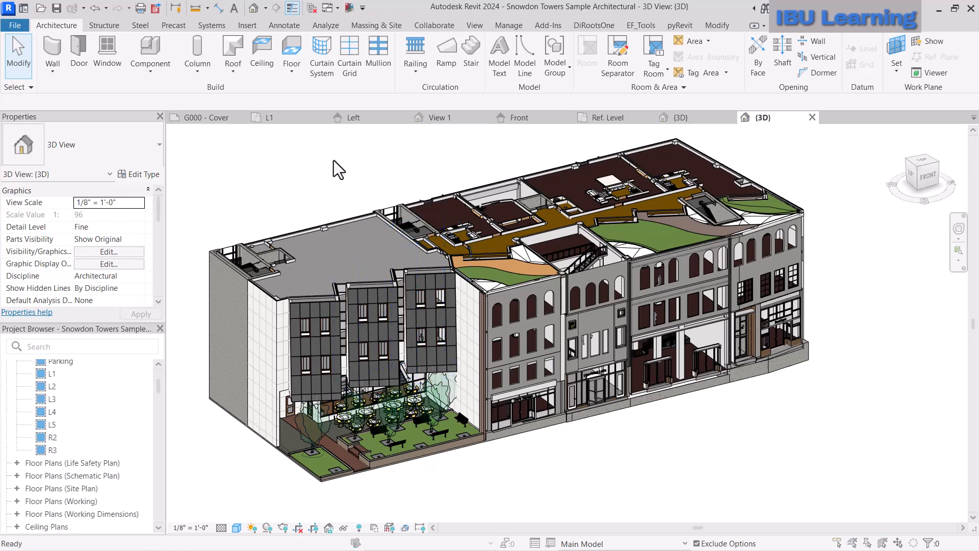
Hide the annotation categories in the 3D view's visibility overrides, leaving Section Boxes turned on
{"action": "key", "text": "v"}
{"action": "key", "text": "g"}
{"action": "left_click", "coordinate": [339, 113]}
{"action": "left_click", "coordinate": [299, 129]}
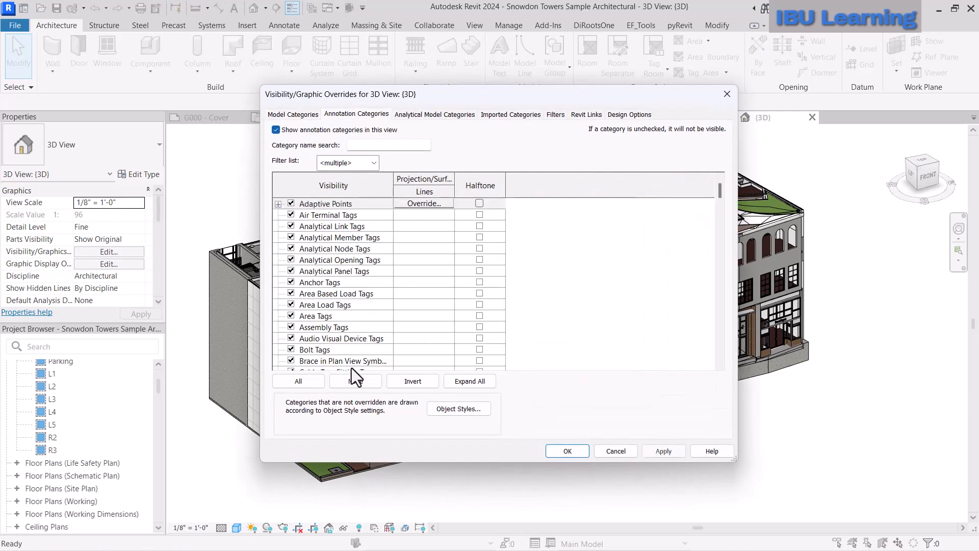
{"action": "left_click", "coordinate": [304, 382]}
{"action": "left_click", "coordinate": [333, 338]}
{"action": "key", "text": "s"}
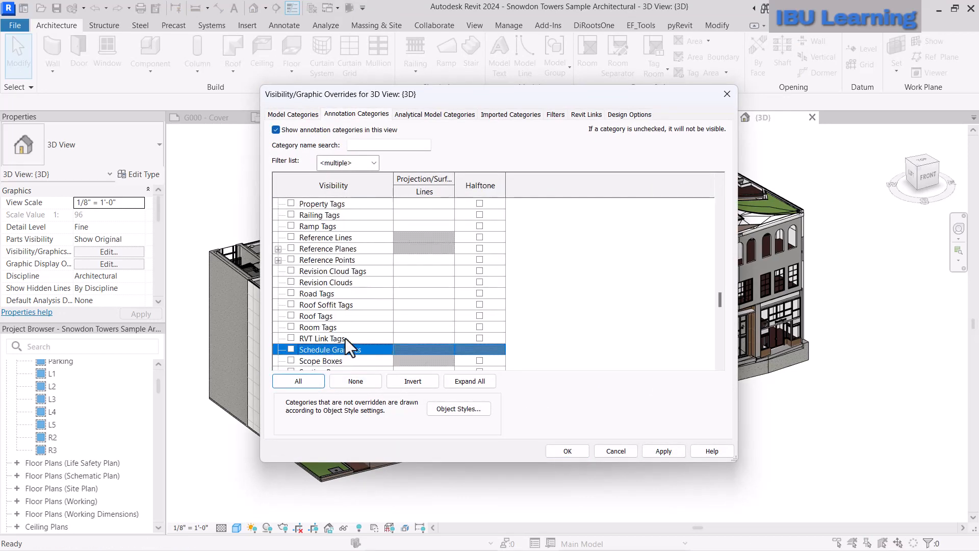
{"action": "scroll", "coordinate": [345, 338], "scroll_direction": "down", "scroll_amount": 3}
{"action": "left_click", "coordinate": [291, 315]}
{"action": "left_click", "coordinate": [567, 450]}
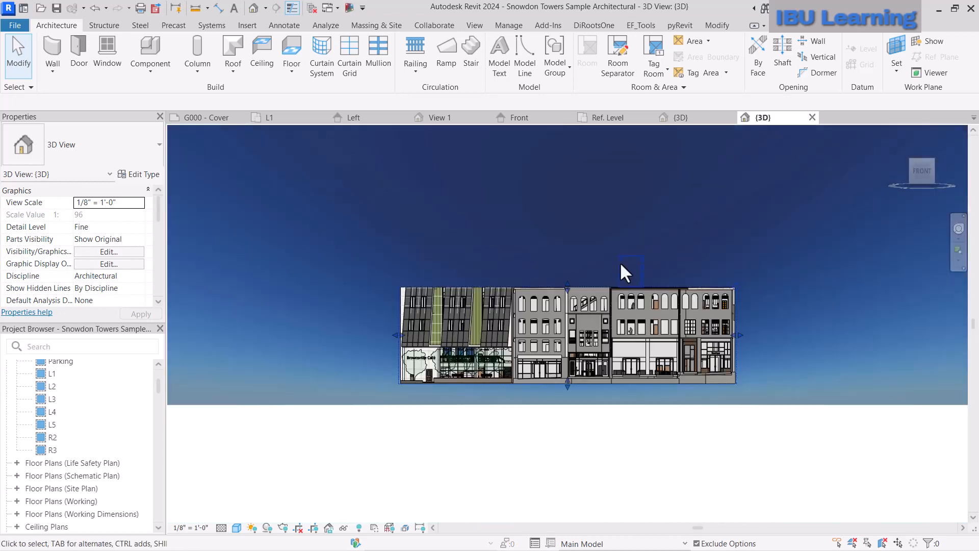
Lower the section box's top from the front view to cut the building through the ground floor, exposing its floors in 3D
{"action": "left_click", "coordinate": [609, 285]}
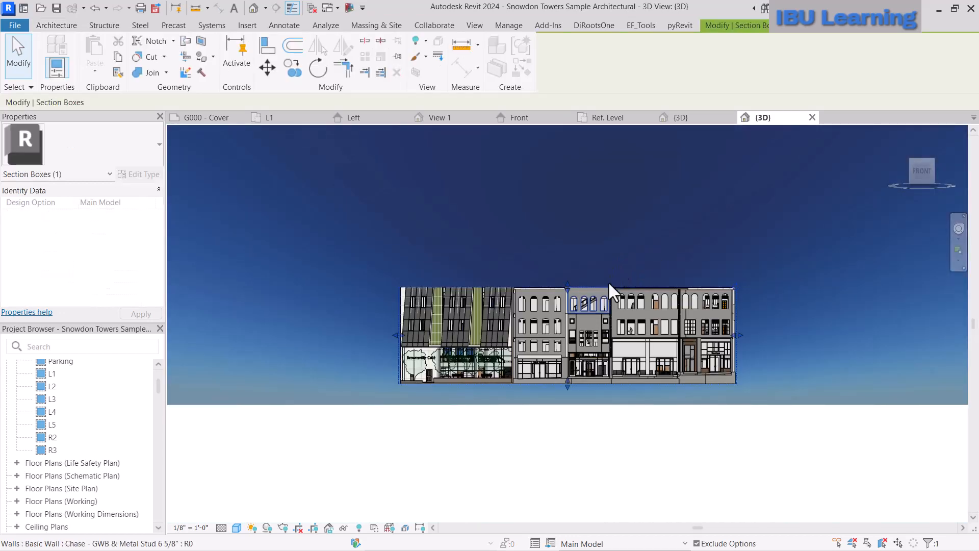
{"action": "scroll", "coordinate": [543, 371], "scroll_direction": "up", "scroll_amount": 4}
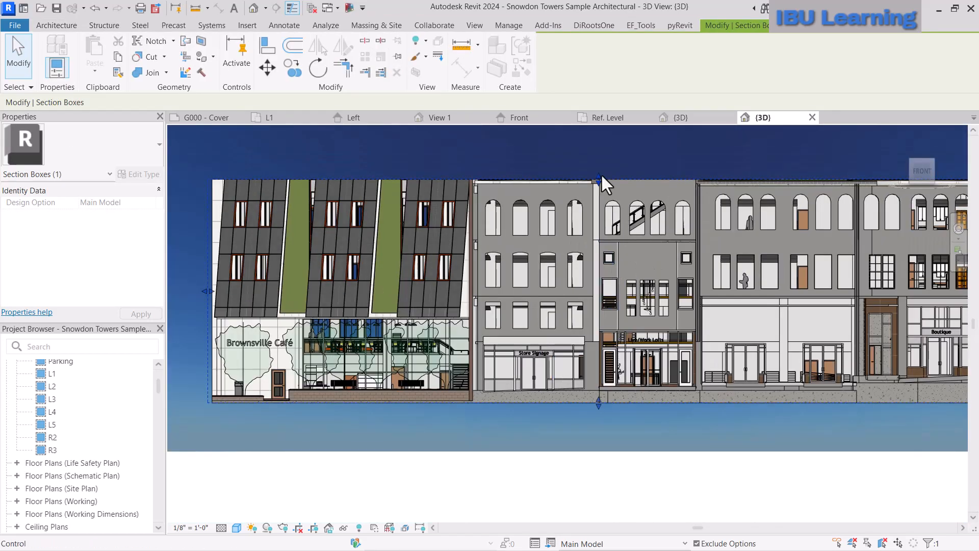
{"action": "left_click_drag", "start_coordinate": [601, 210], "coordinate": [601, 325]}
{"action": "left_click_drag", "start_coordinate": [600, 364], "coordinate": [599, 372]}
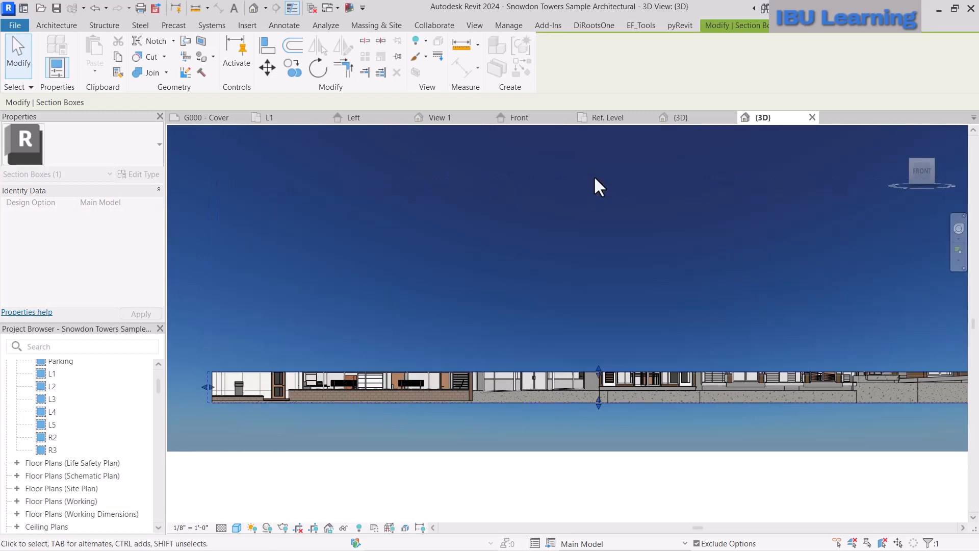
{"action": "middle_click_drag", "start_coordinate": [571, 221], "coordinate": [537, 286], "text": "shift"}
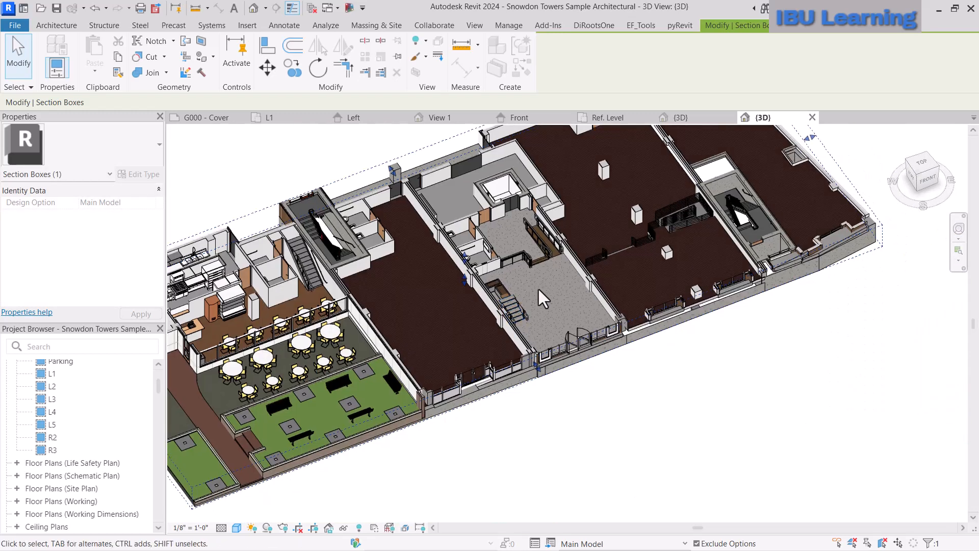
Check the Generic Models category in the 3D view's visibility overrides and keep it turned on
{"action": "key", "text": "Escape"}
{"action": "scroll", "coordinate": [457, 319], "scroll_direction": "up", "scroll_amount": 5}
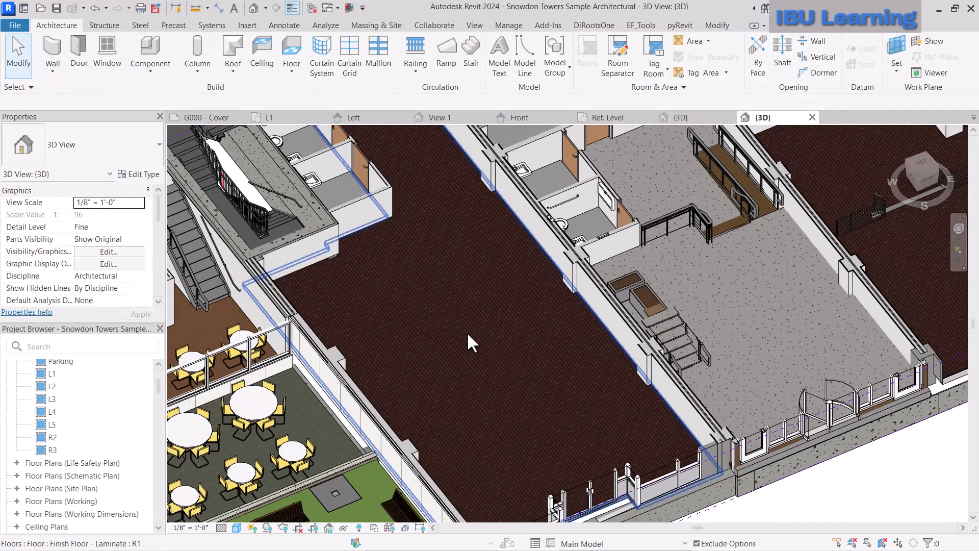
{"action": "key", "text": "v"}
{"action": "key", "text": "g"}
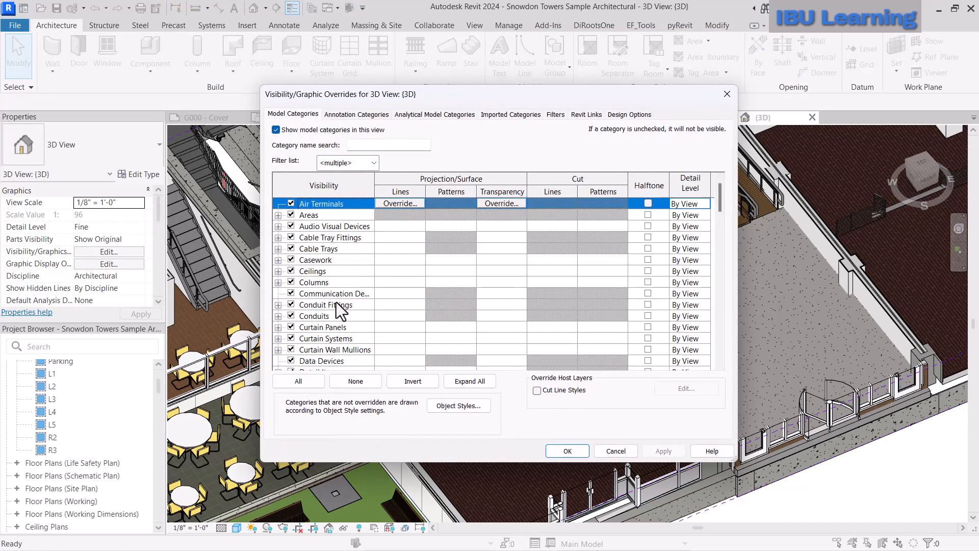
{"action": "left_click", "coordinate": [321, 306]}
{"action": "left_click_drag", "start_coordinate": [375, 183], "coordinate": [406, 183]}
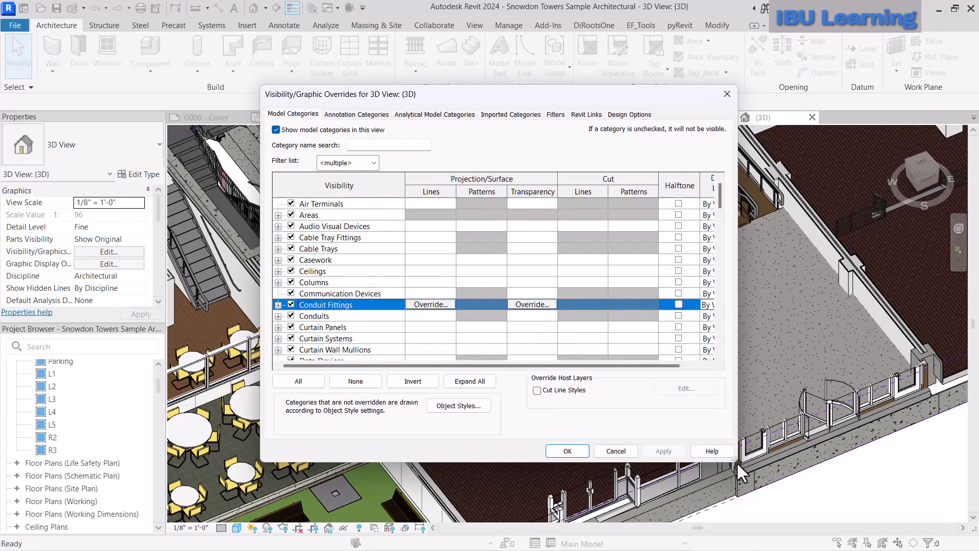
{"action": "left_click_drag", "start_coordinate": [734, 459], "coordinate": [798, 504]}
{"action": "left_click", "coordinate": [389, 382]}
{"action": "scroll", "coordinate": [382, 368], "scroll_direction": "down", "scroll_amount": 6}
{"action": "left_click", "coordinate": [365, 338]}
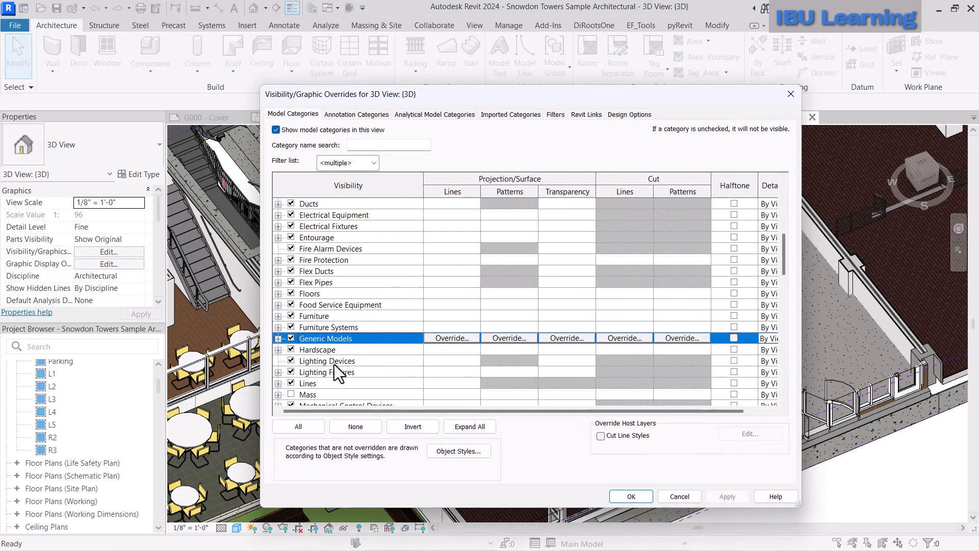
{"action": "scroll", "coordinate": [334, 364], "scroll_direction": "down", "scroll_amount": 1}
{"action": "left_click", "coordinate": [279, 316]}
{"action": "left_click", "coordinate": [279, 316]}
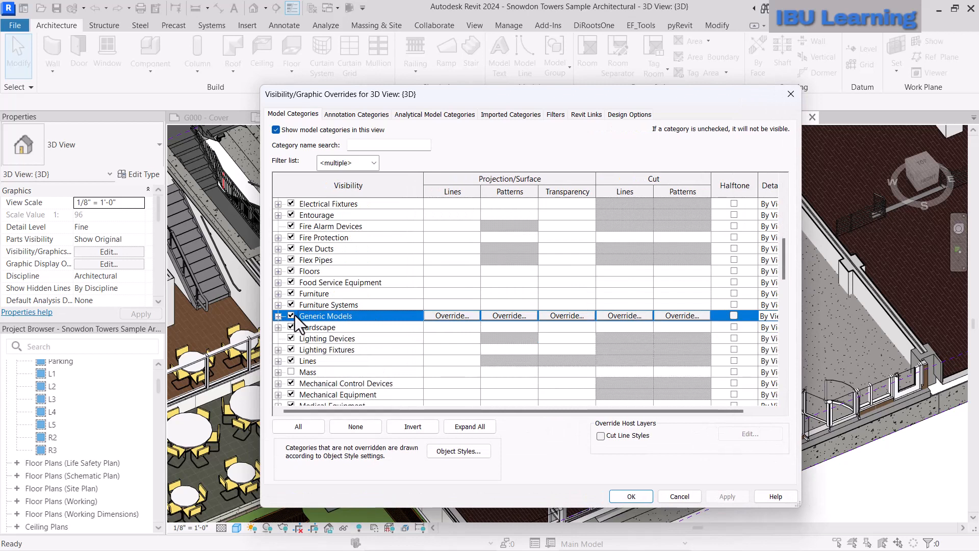
{"action": "left_click", "coordinate": [291, 315]}
{"action": "left_click", "coordinate": [631, 496]}
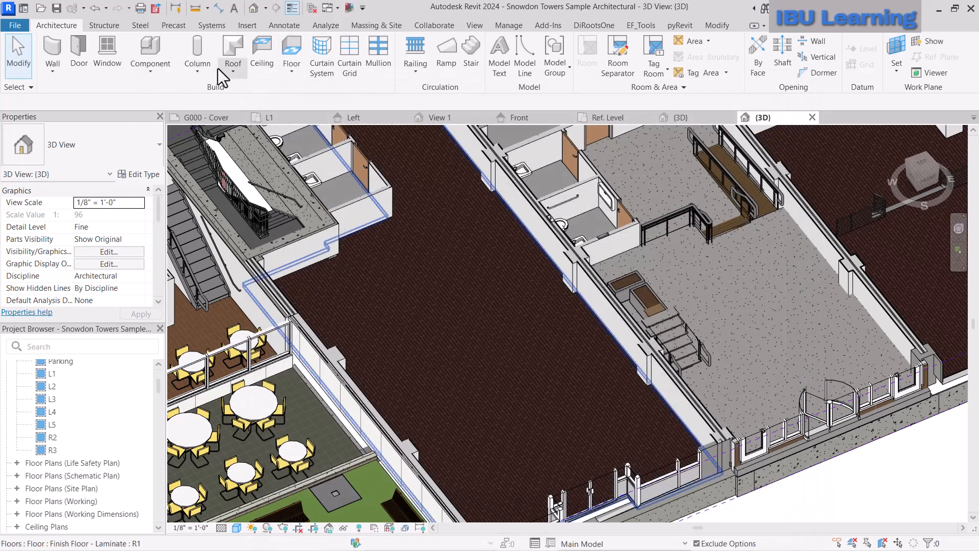
Place an instance of the Family1 component on the dark laminate floor between the cafe and the lobby
{"action": "left_click", "coordinate": [152, 46]}
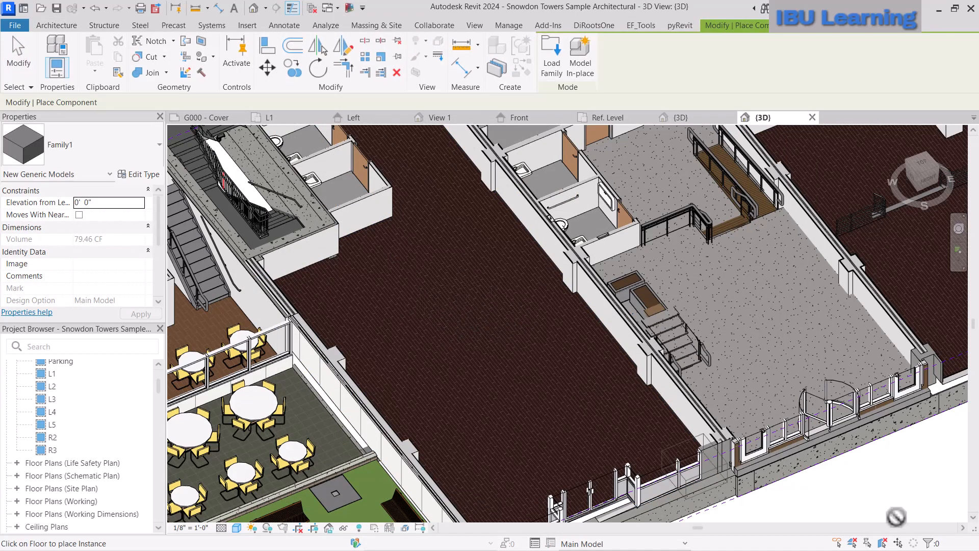
{"action": "middle_click_drag", "start_coordinate": [805, 467], "coordinate": [647, 340]}
{"action": "scroll", "coordinate": [604, 387], "scroll_direction": "down", "scroll_amount": 2}
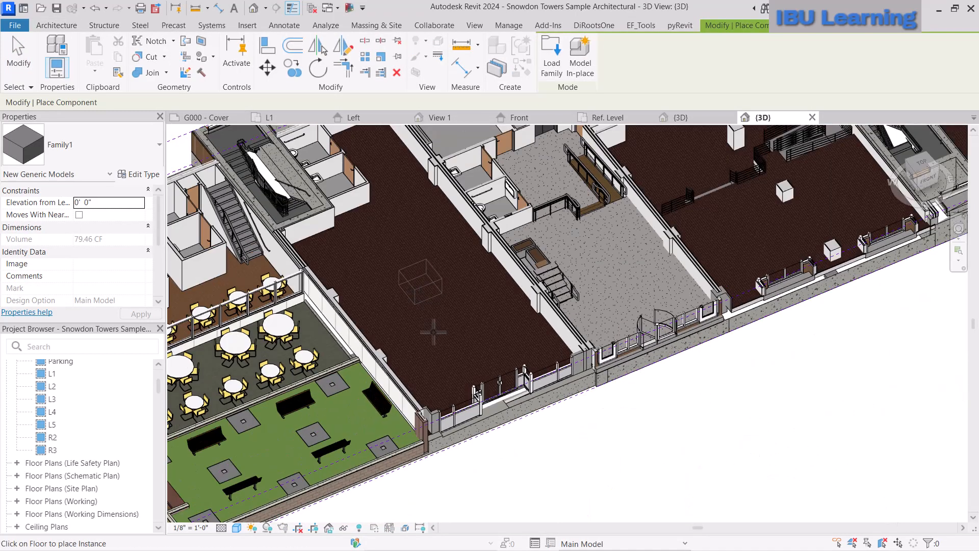
{"action": "scroll", "coordinate": [419, 280], "scroll_direction": "up", "scroll_amount": 3}
{"action": "left_click", "coordinate": [437, 288]}
{"action": "key", "text": "Escape"}
{"action": "key", "text": "Escape"}
Move the placed Family1 block across the laminate floor, closer to the wall beside the lobby stairs
{"action": "left_click", "coordinate": [438, 299]}
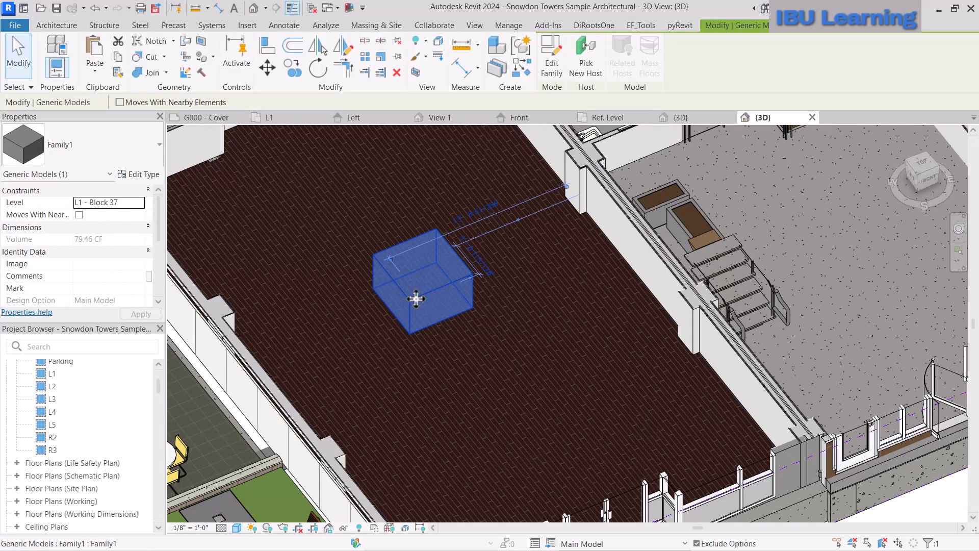
{"action": "middle_click_drag", "start_coordinate": [448, 328], "coordinate": [568, 288]}
{"action": "scroll", "coordinate": [542, 308], "scroll_direction": "up", "scroll_amount": 3}
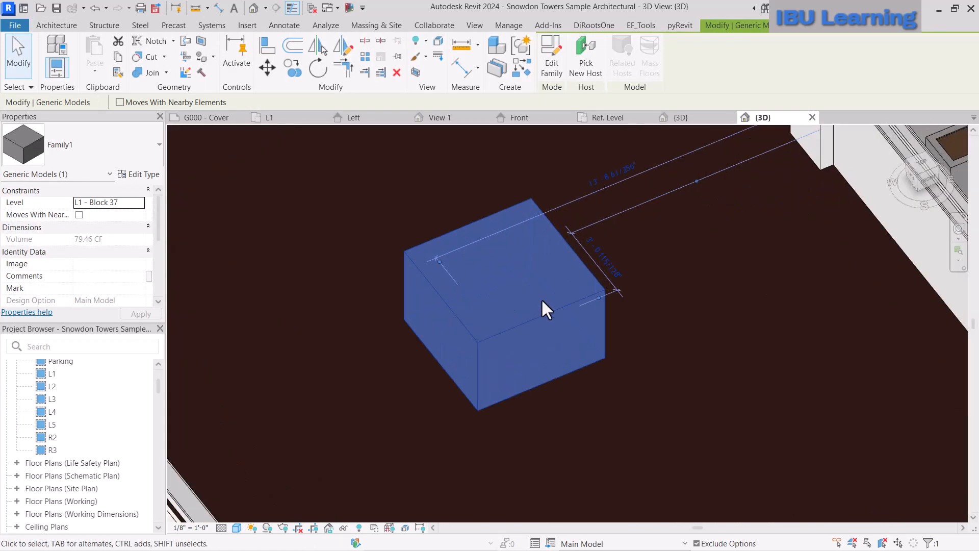
{"action": "mouse_move", "coordinate": [564, 326]}
{"action": "middle_mouse_down", "text": "shift"}
{"action": "mouse_move", "coordinate": [385, 349]}
{"action": "mouse_move", "coordinate": [586, 360]}
{"action": "mouse_move", "coordinate": [572, 328]}
{"action": "middle_mouse_up", "text": "shift"}
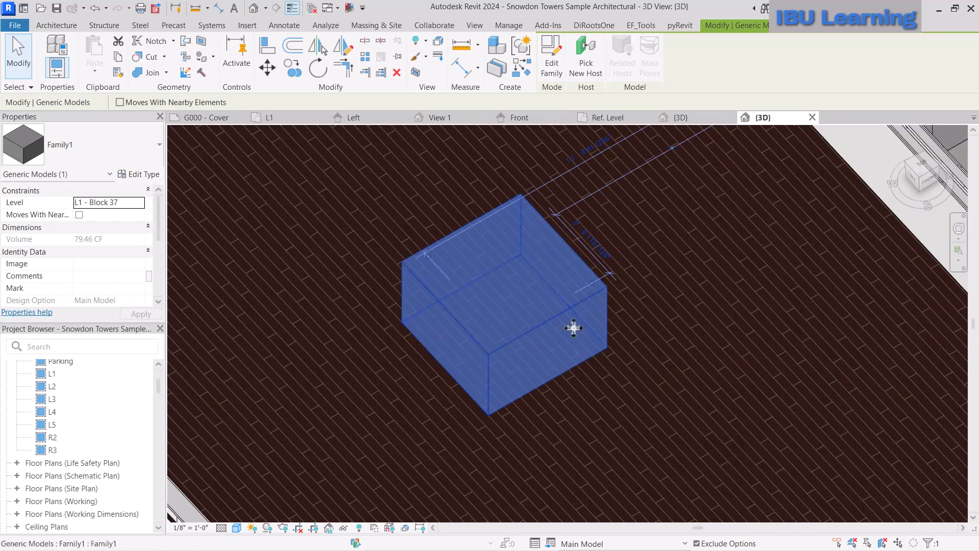
{"action": "scroll", "coordinate": [569, 345], "scroll_direction": "down", "scroll_amount": 2}
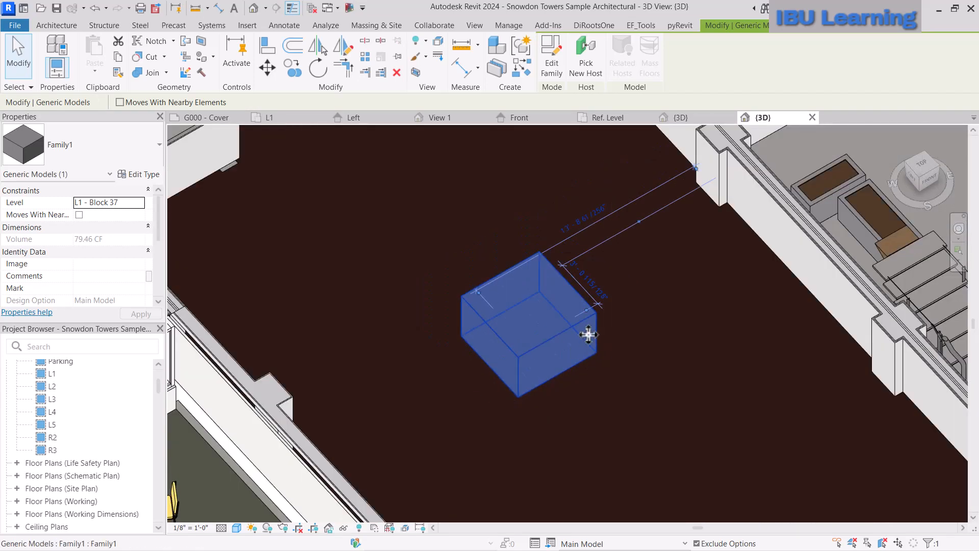
{"action": "left_click_drag", "start_coordinate": [555, 334], "coordinate": [673, 301]}
{"action": "middle_click_drag", "start_coordinate": [711, 323], "coordinate": [570, 341]}
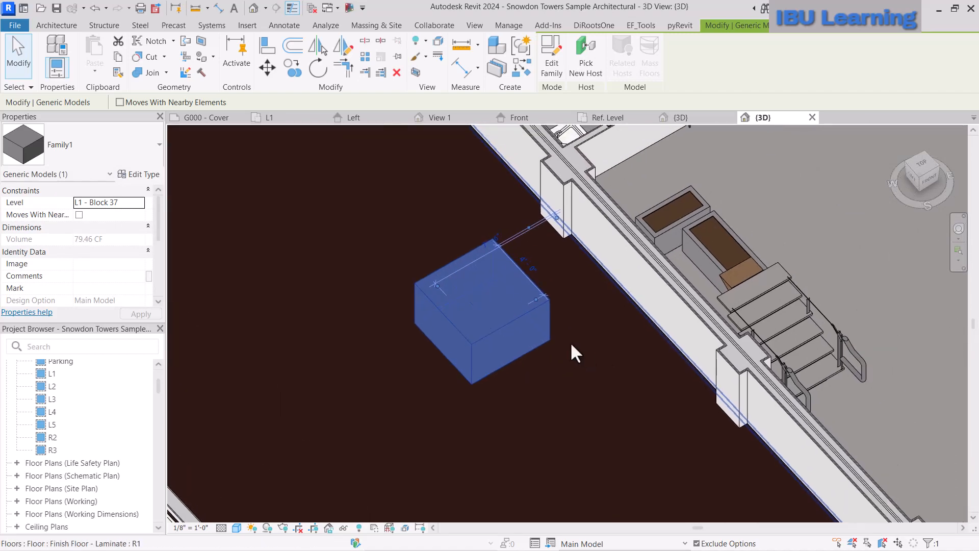
{"action": "scroll", "coordinate": [573, 340], "scroll_direction": "down", "scroll_amount": 2}
{"action": "left_click", "coordinate": [583, 341]}
{"action": "left_click", "coordinate": [536, 318]}
{"action": "middle_click_drag", "start_coordinate": [494, 315], "coordinate": [528, 317], "text": "shift"}
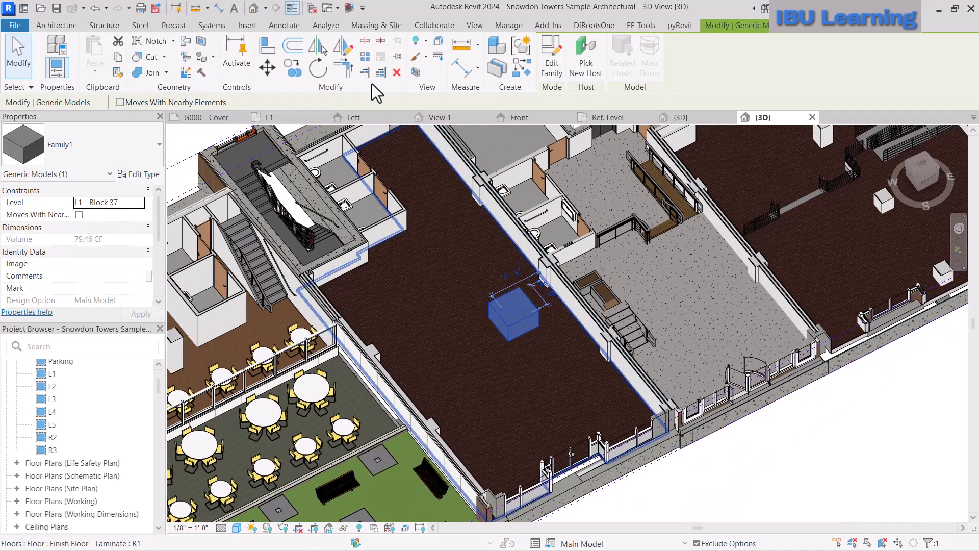
Place a second Family1 block on the same laminate floor, between the first block and the street-side entrance
{"action": "key", "text": "Escape"}
{"action": "left_click", "coordinate": [152, 50]}
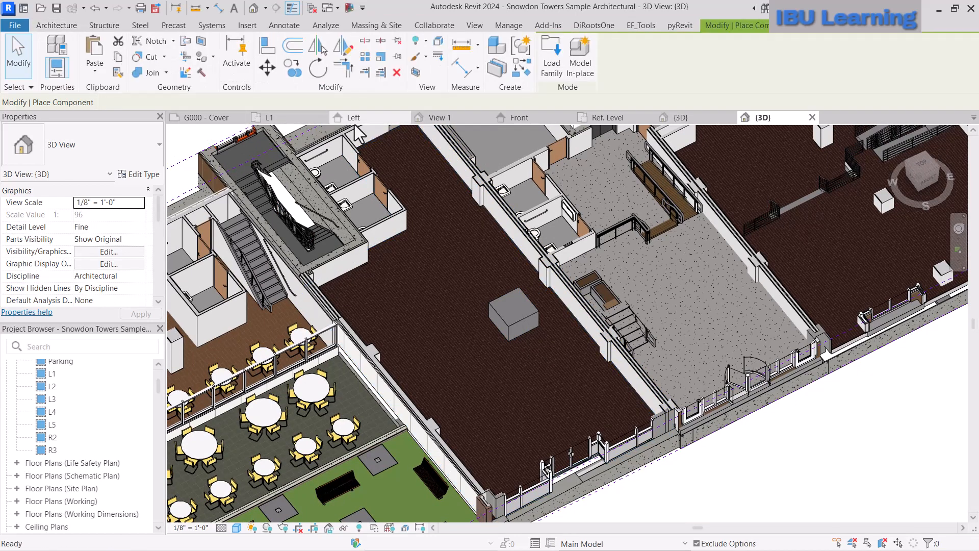
{"action": "scroll", "coordinate": [377, 159], "scroll_direction": "down", "scroll_amount": 2}
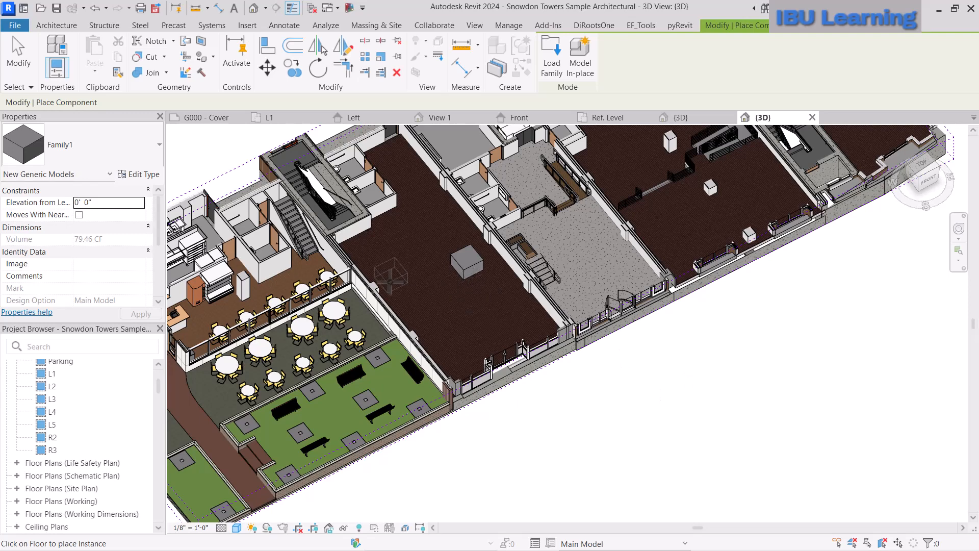
{"action": "scroll", "coordinate": [498, 360], "scroll_direction": "up", "scroll_amount": 4}
{"action": "middle_click_drag", "start_coordinate": [556, 306], "coordinate": [601, 388]}
{"action": "scroll", "coordinate": [465, 323], "scroll_direction": "up", "scroll_amount": 3}
{"action": "scroll", "coordinate": [516, 306], "scroll_direction": "down", "scroll_amount": 3}
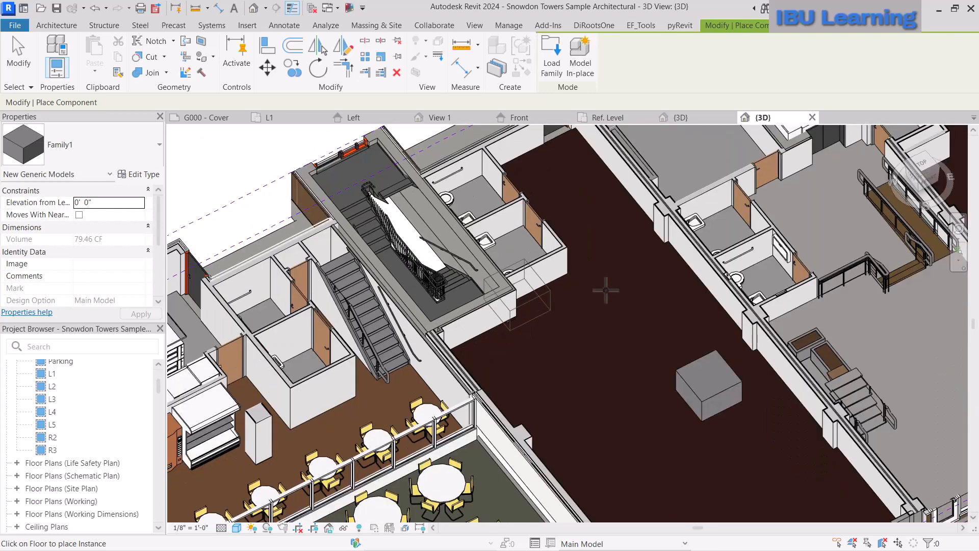
{"action": "scroll", "coordinate": [605, 290], "scroll_direction": "down", "scroll_amount": 1}
{"action": "middle_click_drag", "start_coordinate": [805, 330], "coordinate": [553, 366]}
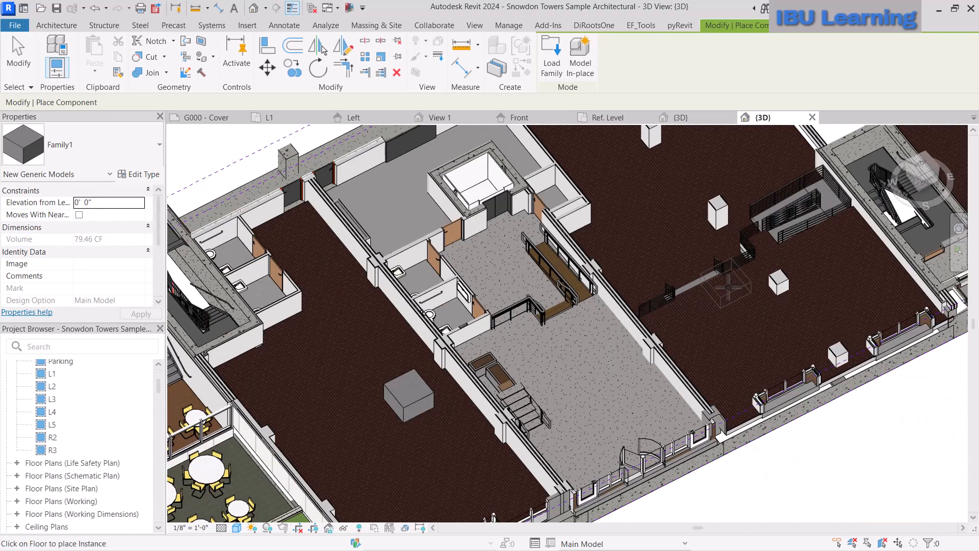
{"action": "scroll", "coordinate": [728, 287], "scroll_direction": "down", "scroll_amount": 3}
{"action": "middle_click_drag", "start_coordinate": [805, 264], "coordinate": [460, 303]}
{"action": "scroll", "coordinate": [647, 278], "scroll_direction": "down", "scroll_amount": 1}
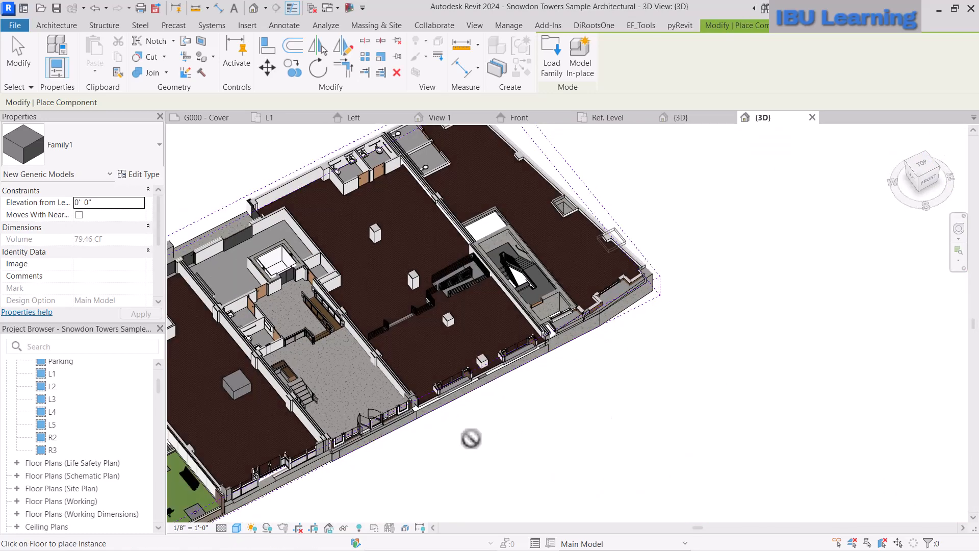
{"action": "scroll", "coordinate": [302, 376], "scroll_direction": "up", "scroll_amount": 5}
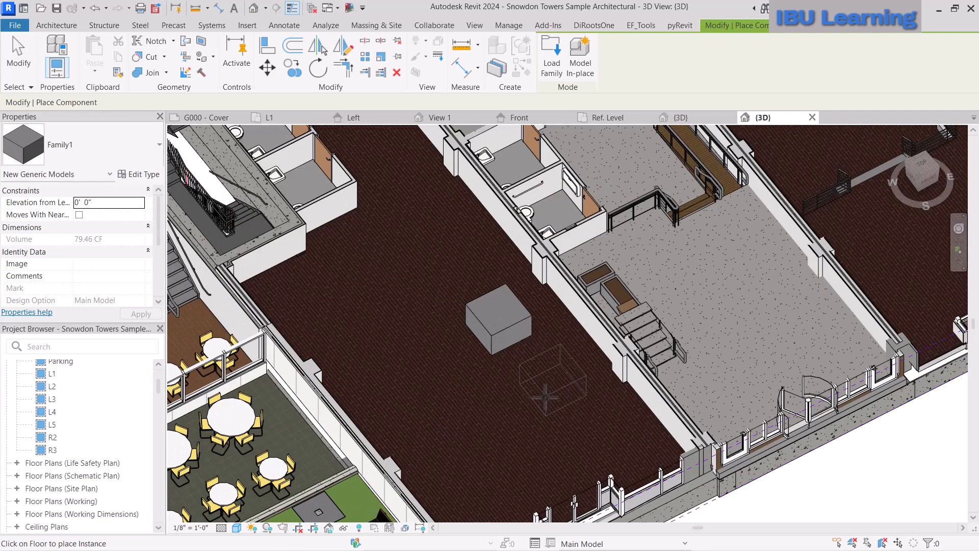
{"action": "key", "text": "Escape"}
{"action": "key", "text": "Escape"}
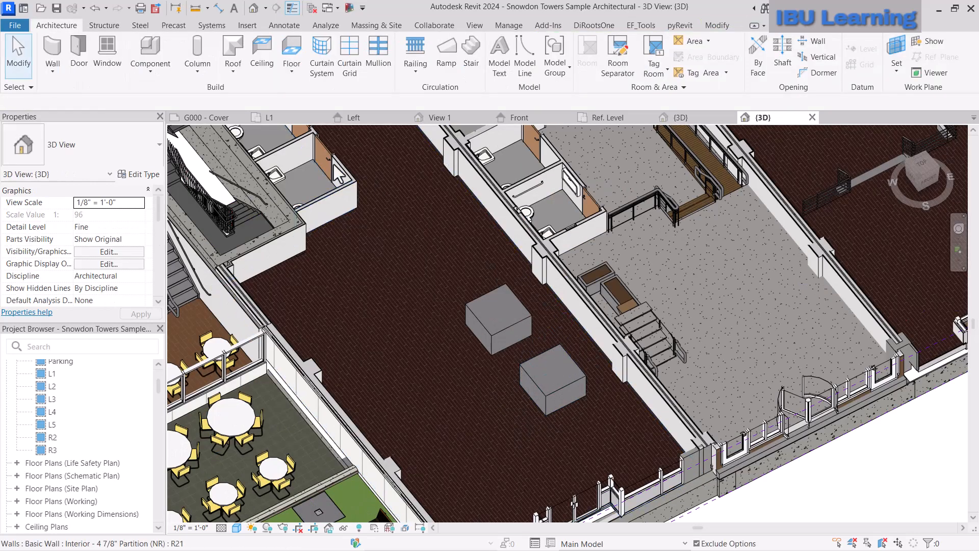
Close all inactive views and the floor-based family's Left view, keeping only the project's 3D view open
{"action": "left_click", "coordinate": [315, 8]}
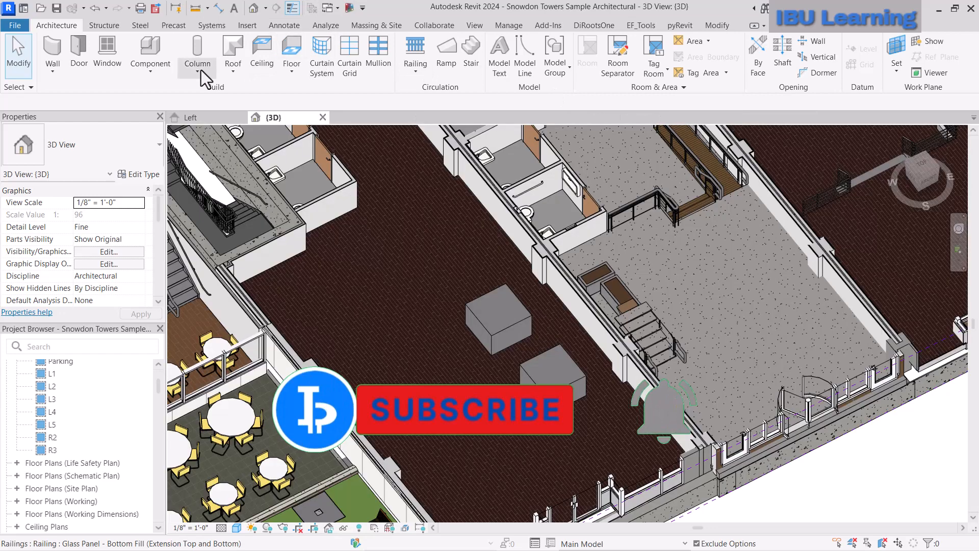
{"action": "left_click", "coordinate": [241, 117]}
{"action": "left_click", "coordinate": [516, 282]}
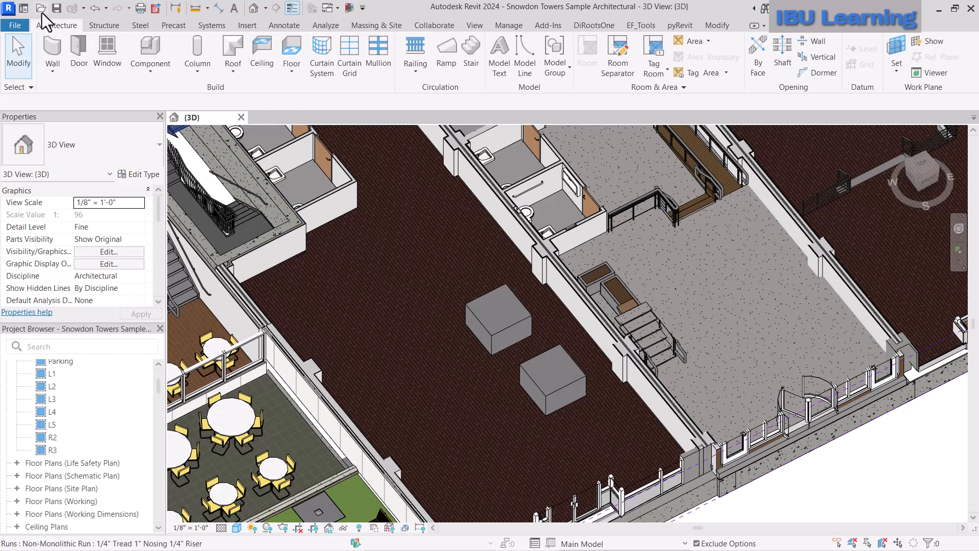
Create a new family from the Metric Generic Model face based template
{"action": "left_click", "coordinate": [41, 8]}
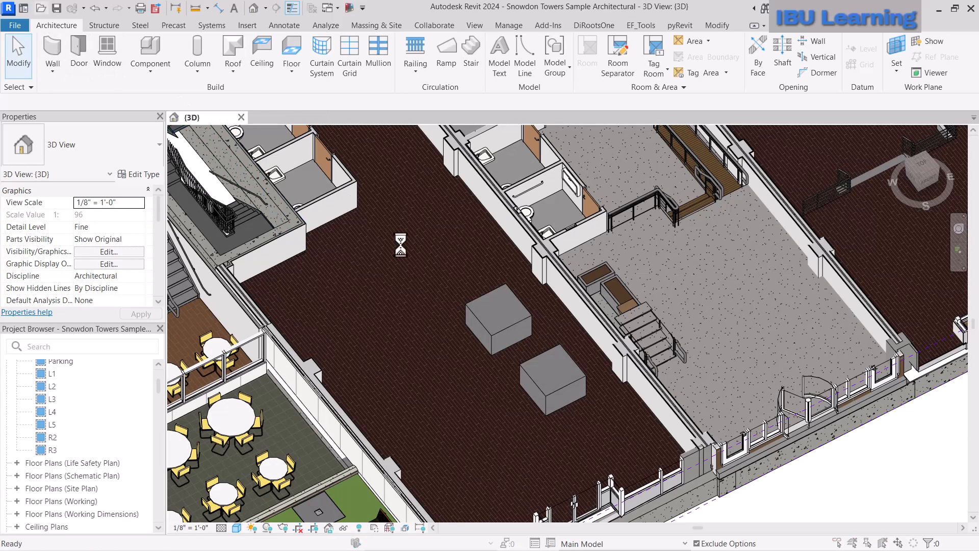
{"action": "key", "text": "Escape"}
{"action": "left_click", "coordinate": [15, 25]}
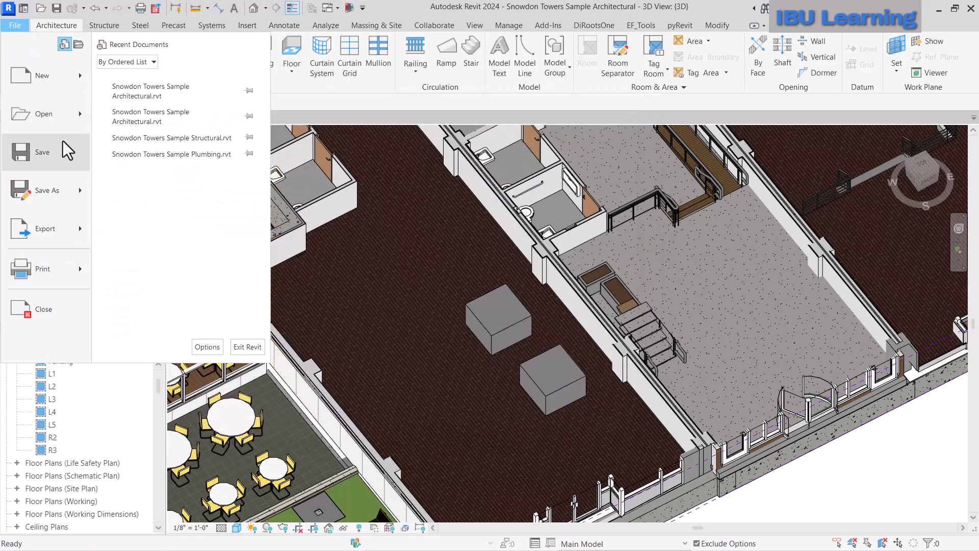
{"action": "mouse_move", "coordinate": [79, 76]}
{"action": "left_click", "coordinate": [148, 115]}
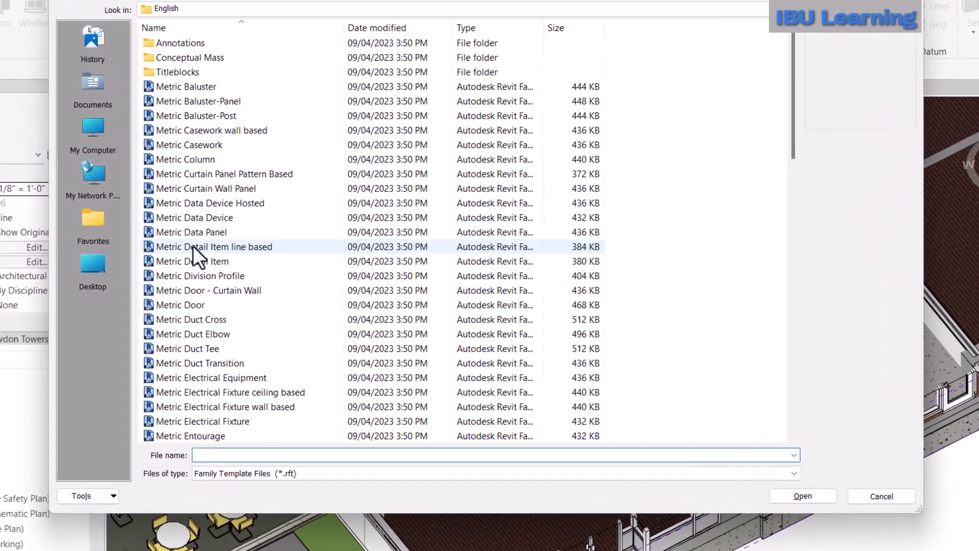
{"action": "left_click", "coordinate": [193, 246]}
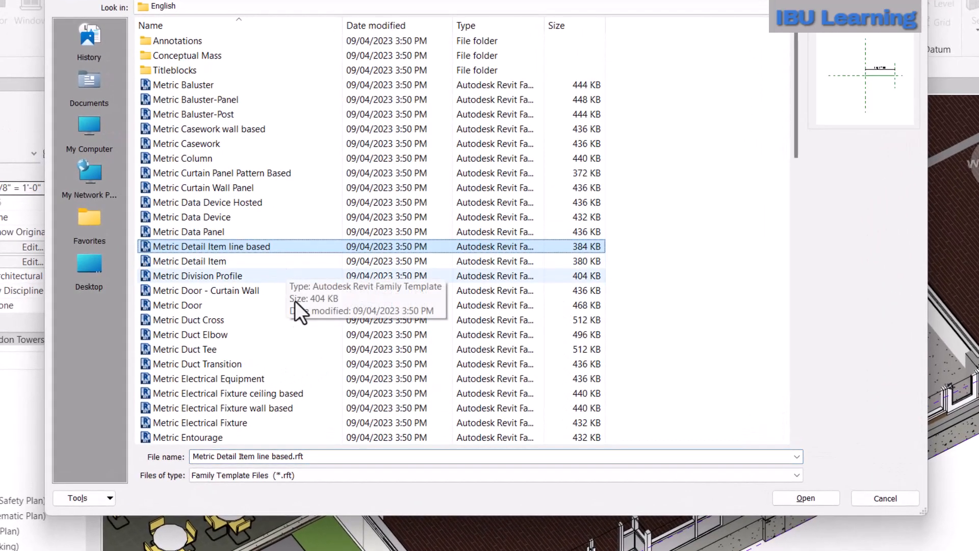
{"action": "scroll", "coordinate": [295, 301], "scroll_direction": "down", "scroll_amount": 8}
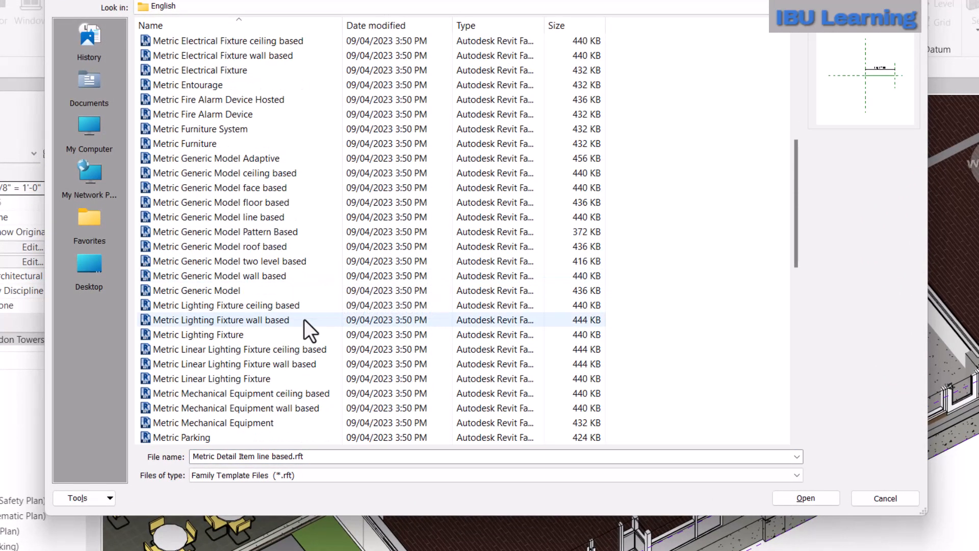
{"action": "left_click", "coordinate": [271, 191]}
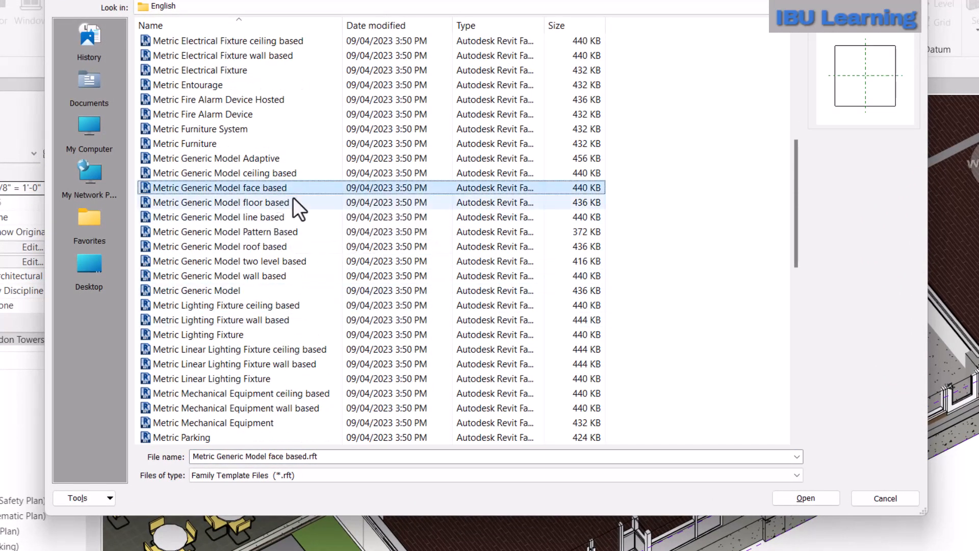
{"action": "left_click", "coordinate": [805, 498]}
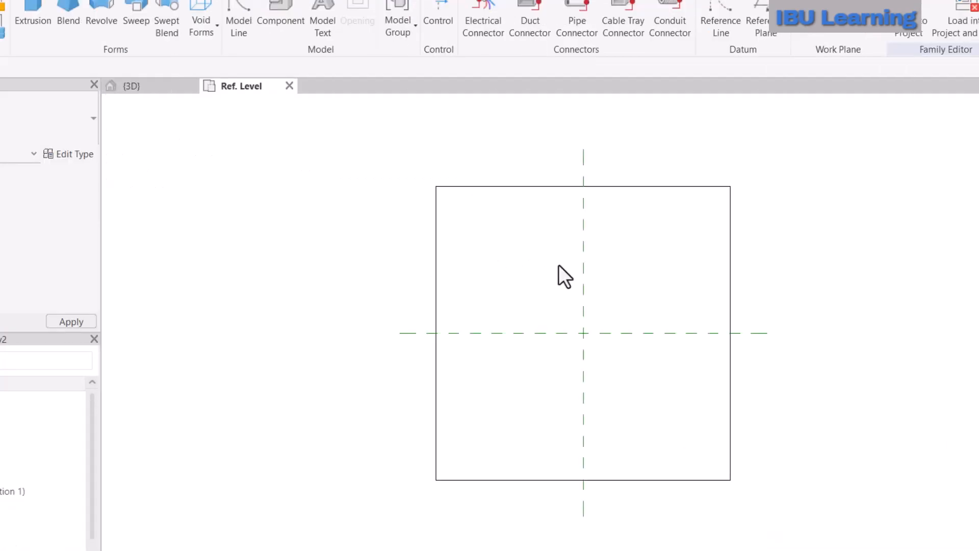
Create a 250 mm deep extrusion from an 800 by 800 mm rectangle around the reference planes' intersection
{"action": "left_click", "coordinate": [41, 10]}
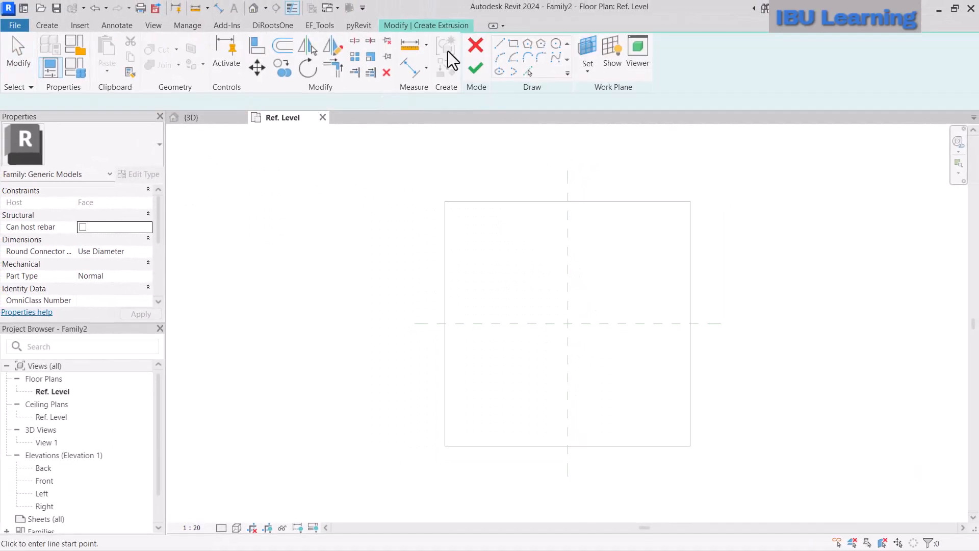
{"action": "left_click", "coordinate": [535, 297]}
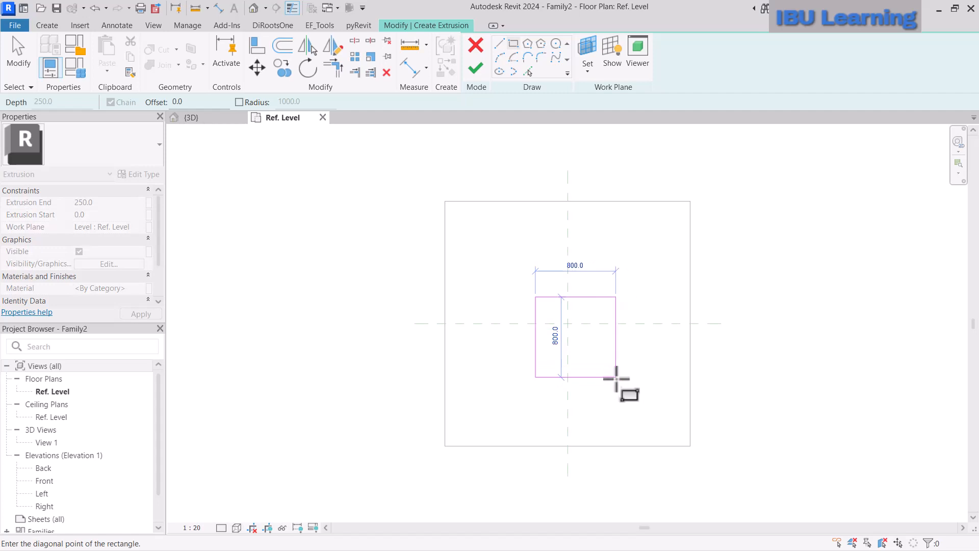
{"action": "left_click", "coordinate": [622, 378]}
{"action": "left_click", "coordinate": [475, 68]}
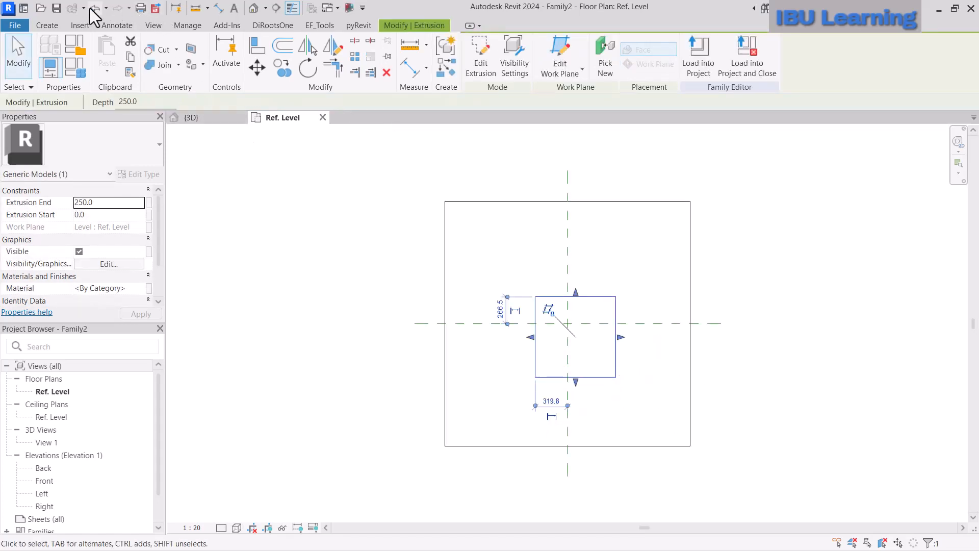
Show the face-based family in 3D and stretch the extrusion's top face upward to make the block taller
{"action": "key", "text": "3"}
{"action": "key", "text": "d"}
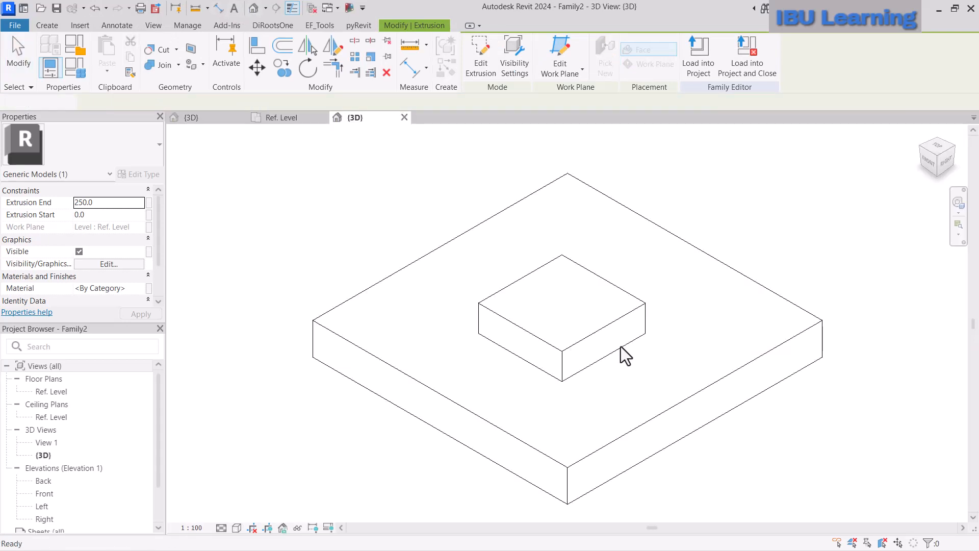
{"action": "left_click", "coordinate": [609, 326]}
{"action": "left_click_drag", "start_coordinate": [561, 298], "coordinate": [556, 230]}
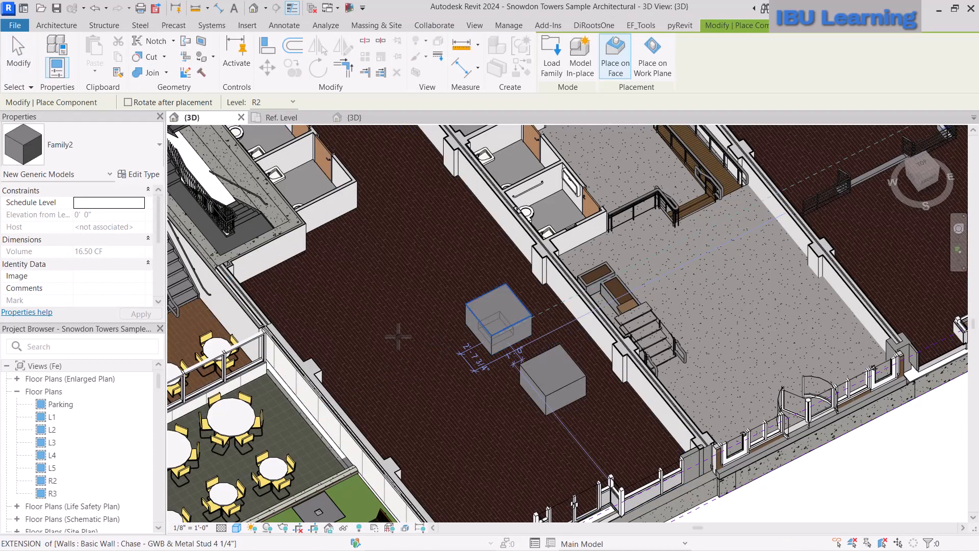
Place face-based family instances on the laminate floor beside the existing blocks and on the white face of the stair core wall
{"action": "scroll", "coordinate": [388, 306], "scroll_direction": "up", "scroll_amount": 2}
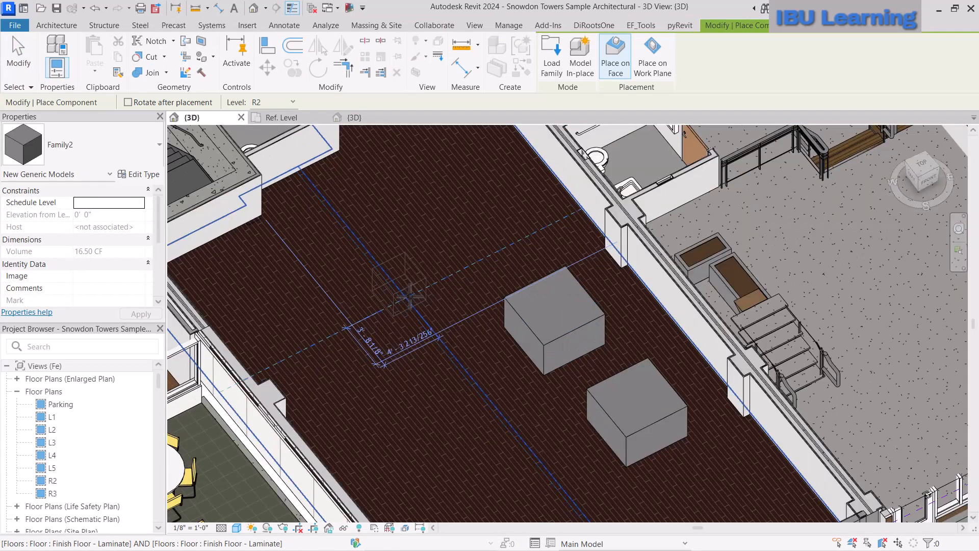
{"action": "left_click", "coordinate": [384, 363]}
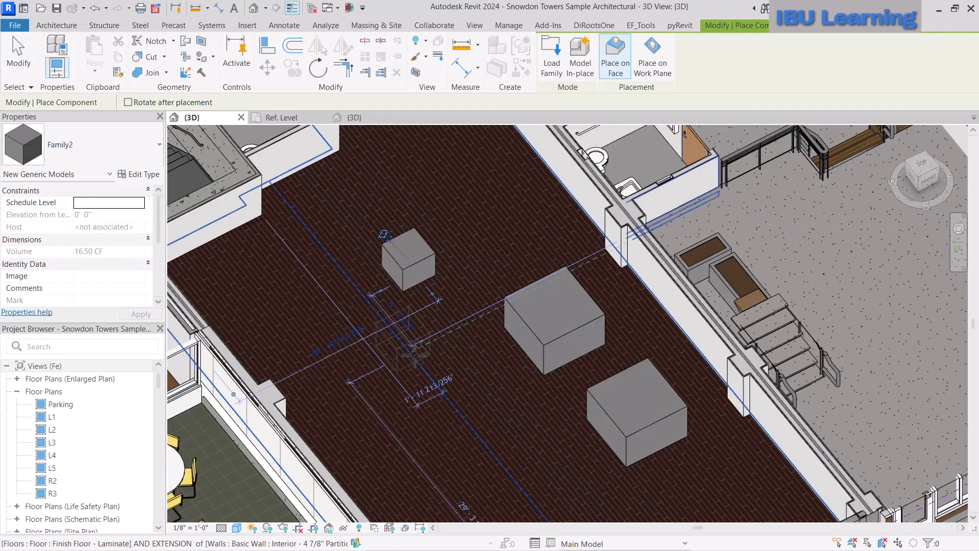
{"action": "middle_click_drag", "start_coordinate": [428, 425], "coordinate": [600, 450]}
{"action": "scroll", "coordinate": [360, 245], "scroll_direction": "up", "scroll_amount": 3}
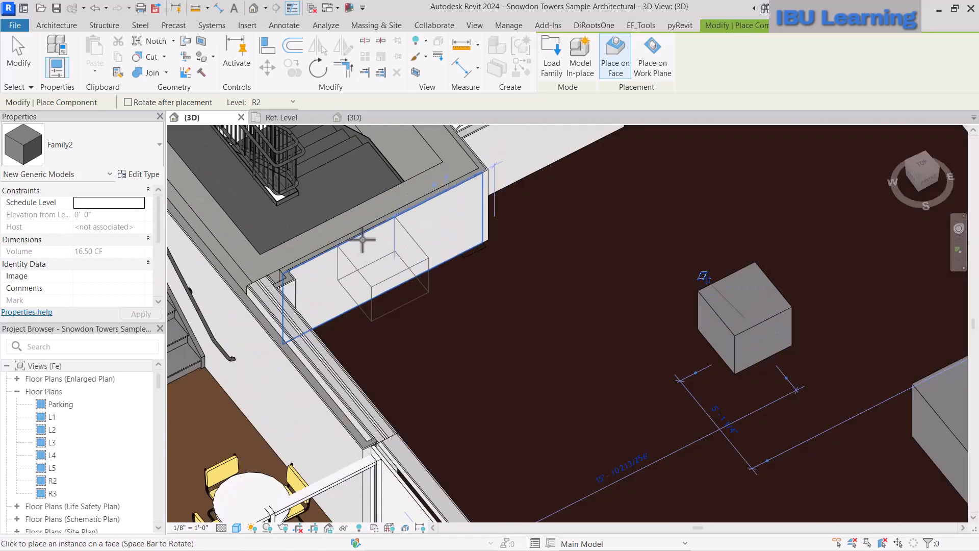
{"action": "left_click", "coordinate": [387, 278]}
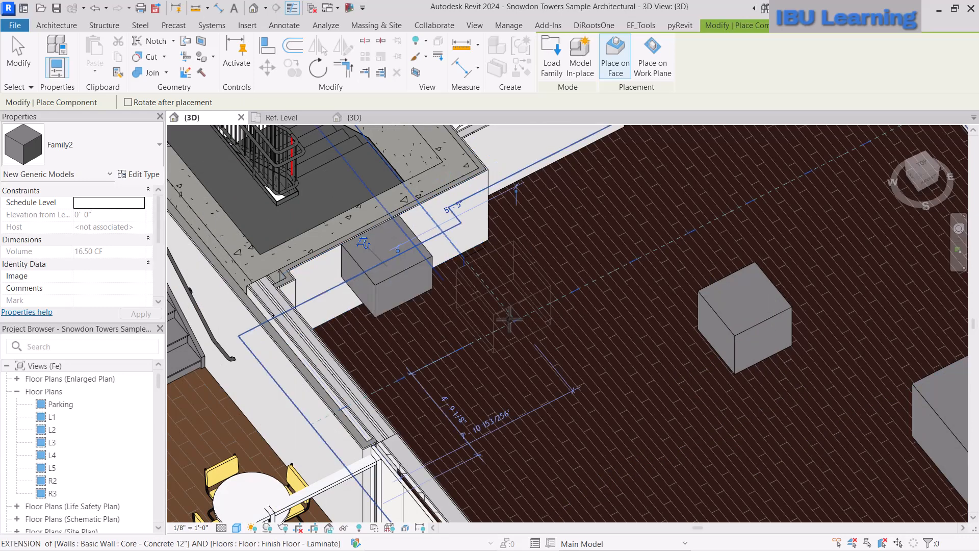
Place another face-based family instance on the restroom wall facing the dining area
{"action": "scroll", "coordinate": [543, 304], "scroll_direction": "down", "scroll_amount": 5}
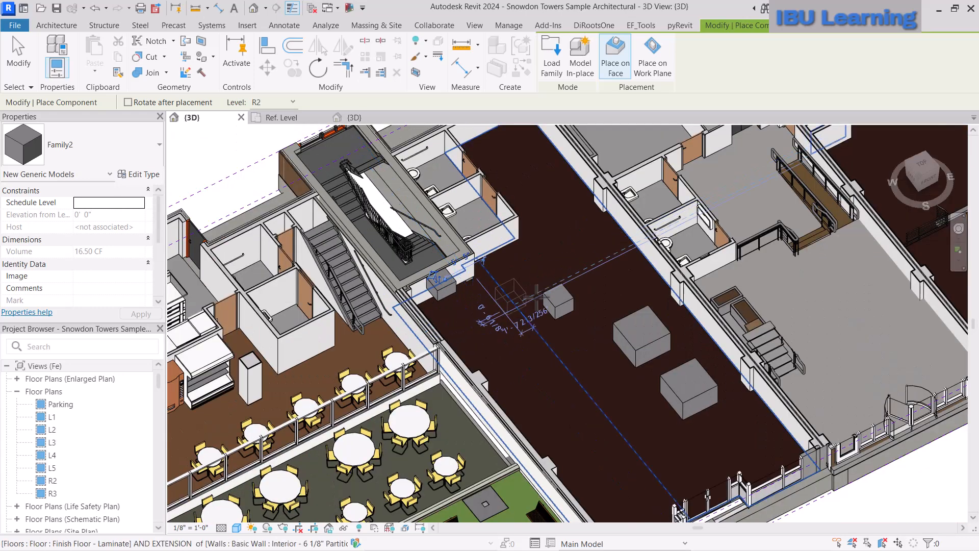
{"action": "left_click", "coordinate": [300, 341]}
{"action": "middle_click_drag", "start_coordinate": [356, 381], "coordinate": [677, 311]}
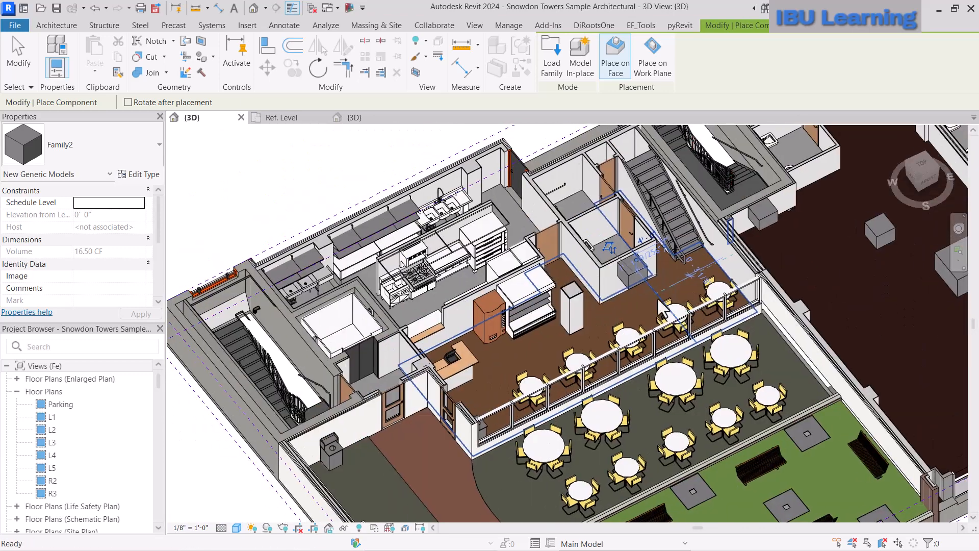
{"action": "scroll", "coordinate": [455, 313], "scroll_direction": "up", "scroll_amount": 3}
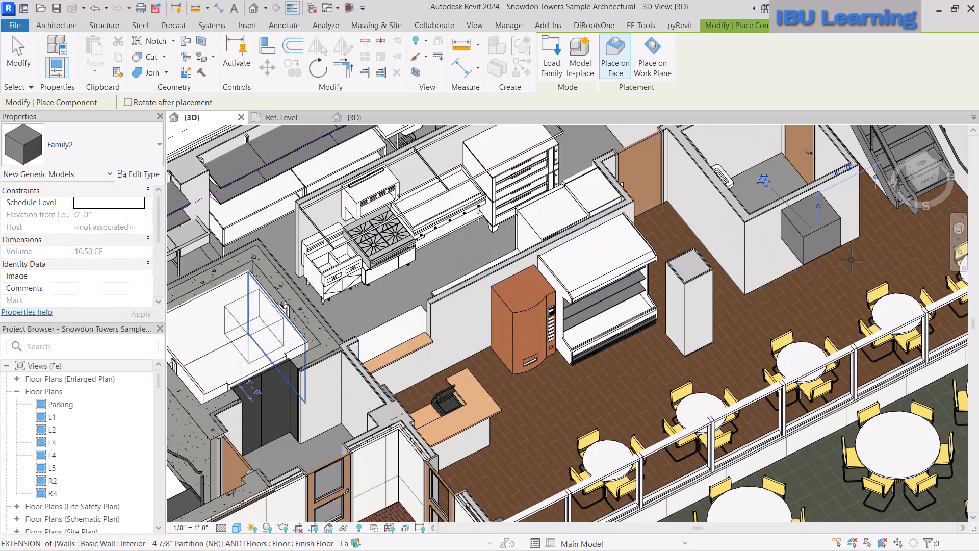
Preview the face-based family on other wall, door and floor faces around the building, and end the placement
{"action": "scroll", "coordinate": [286, 329], "scroll_direction": "down", "scroll_amount": 3}
{"action": "middle_click_drag", "start_coordinate": [818, 273], "coordinate": [634, 311]}
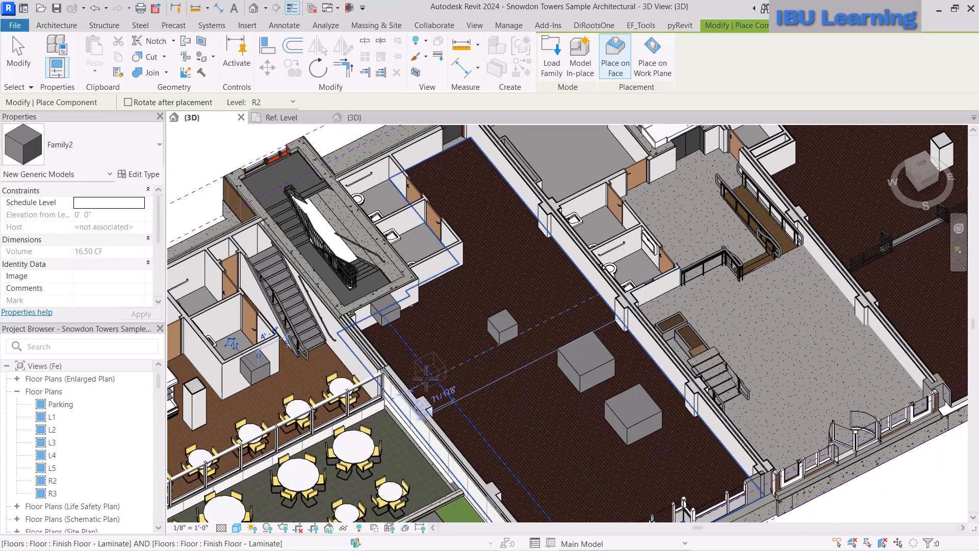
{"action": "scroll", "coordinate": [635, 311], "scroll_direction": "down", "scroll_amount": 3}
{"action": "scroll", "coordinate": [404, 331], "scroll_direction": "up", "scroll_amount": 6}
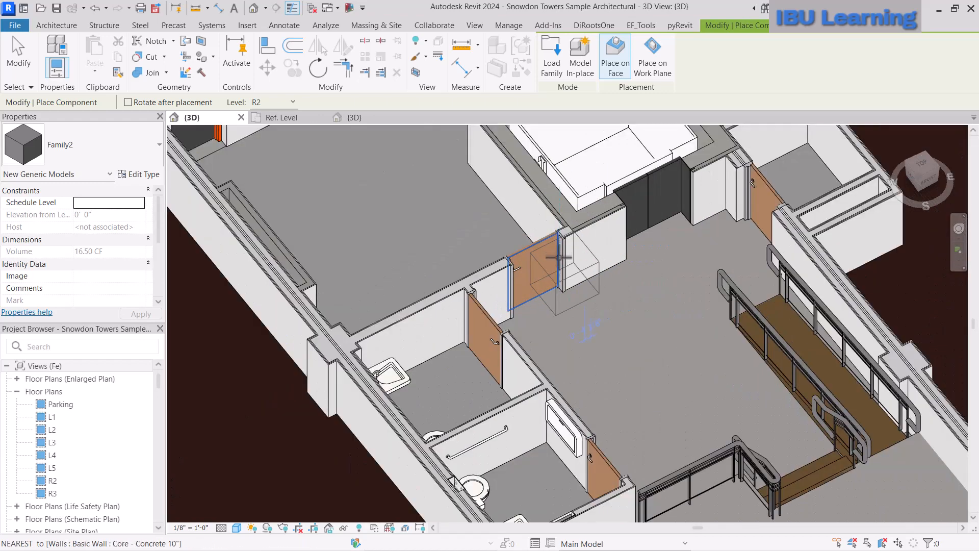
{"action": "middle_click_drag", "start_coordinate": [339, 332], "coordinate": [671, 252]}
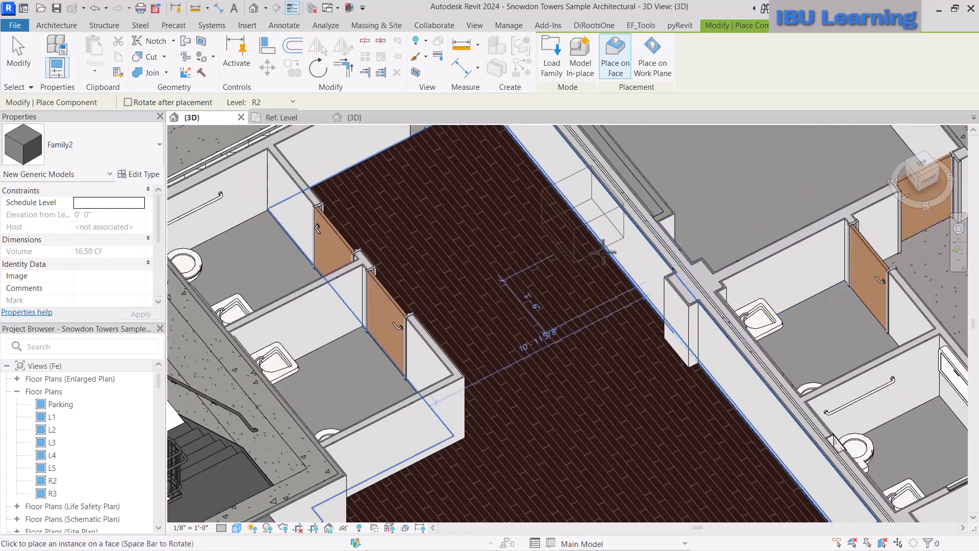
{"action": "scroll", "coordinate": [563, 356], "scroll_direction": "up", "scroll_amount": 2}
{"action": "middle_click_drag", "start_coordinate": [609, 371], "coordinate": [565, 296]}
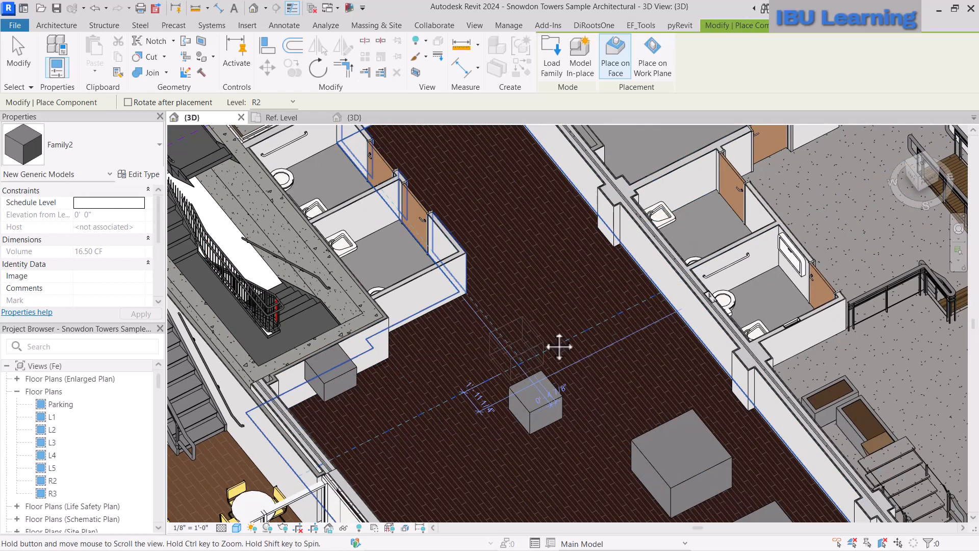
{"action": "middle_click_drag", "start_coordinate": [560, 344], "coordinate": [579, 299]}
{"action": "scroll", "coordinate": [509, 304], "scroll_direction": "down", "scroll_amount": 1}
{"action": "scroll", "coordinate": [515, 395], "scroll_direction": "down", "scroll_amount": 1}
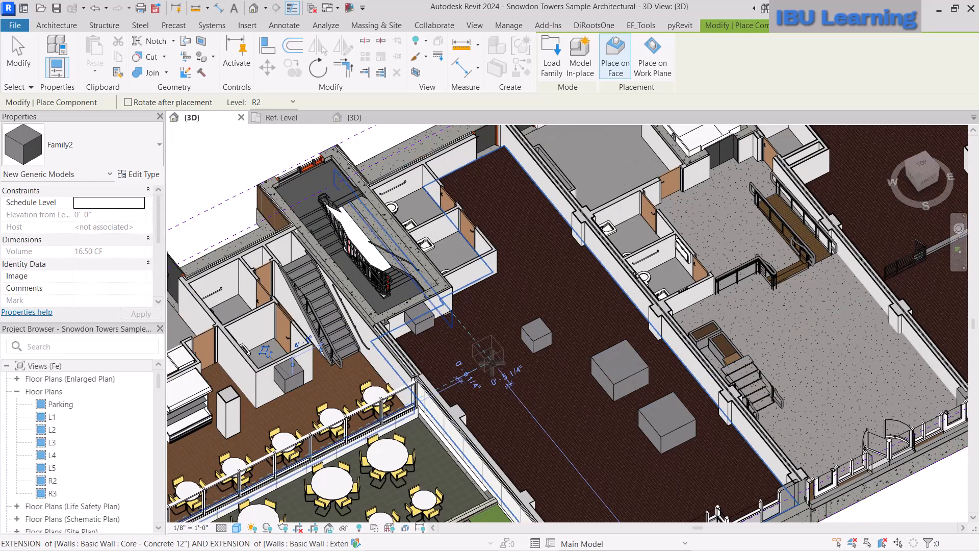
{"action": "middle_click_drag", "start_coordinate": [718, 340], "coordinate": [475, 371]}
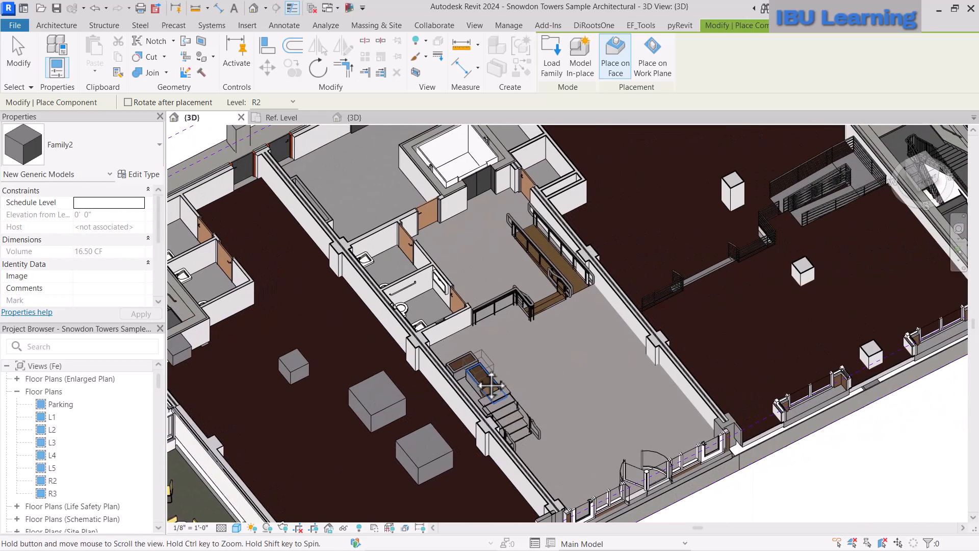
{"action": "scroll", "coordinate": [658, 461], "scroll_direction": "up", "scroll_amount": 2}
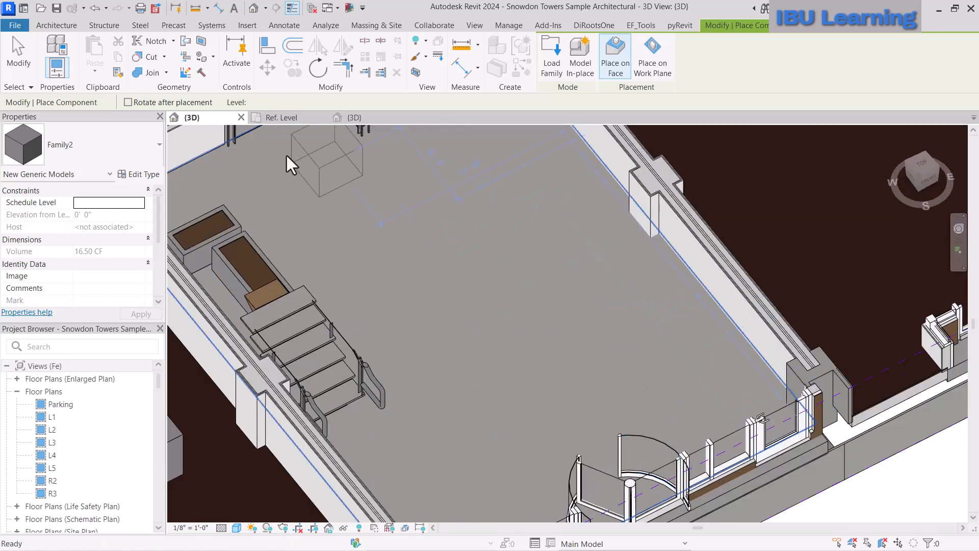
{"action": "key", "text": "Escape"}
{"action": "key", "text": "Escape"}
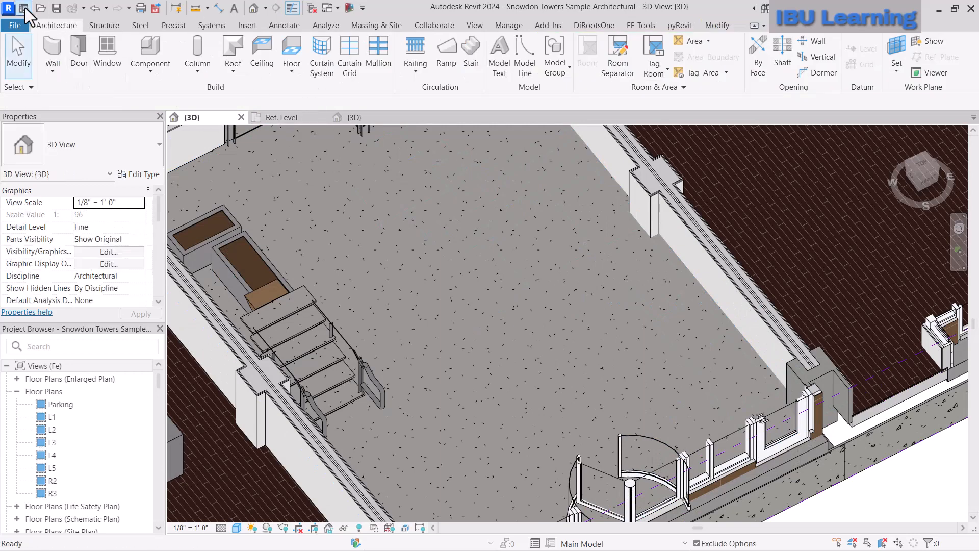
Start another new family to bring up the list of family templates
{"action": "scroll", "coordinate": [643, 295], "scroll_direction": "down", "scroll_amount": 3}
{"action": "middle_click_drag", "start_coordinate": [368, 225], "coordinate": [447, 282]}
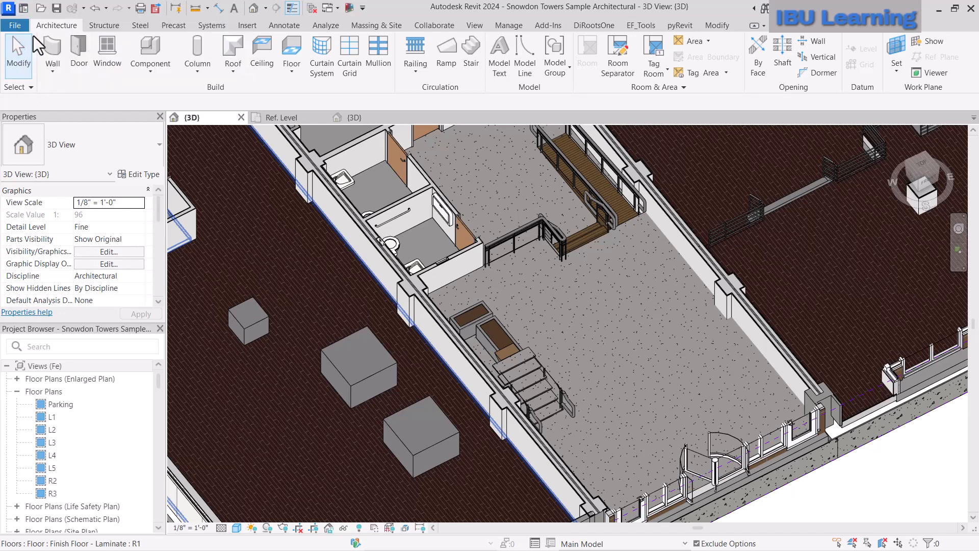
{"action": "scroll", "coordinate": [715, 418], "scroll_direction": "down", "scroll_amount": 3}
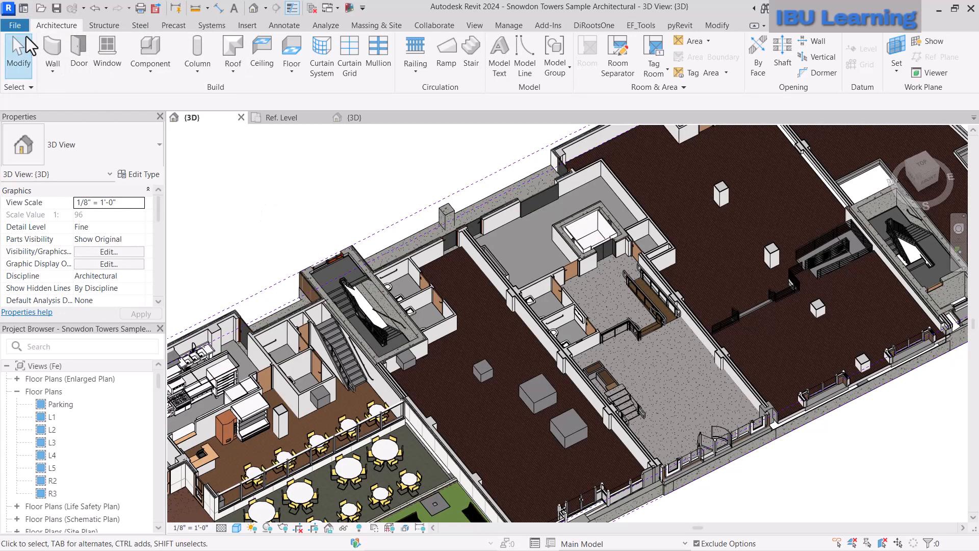
{"action": "left_click", "coordinate": [23, 23]}
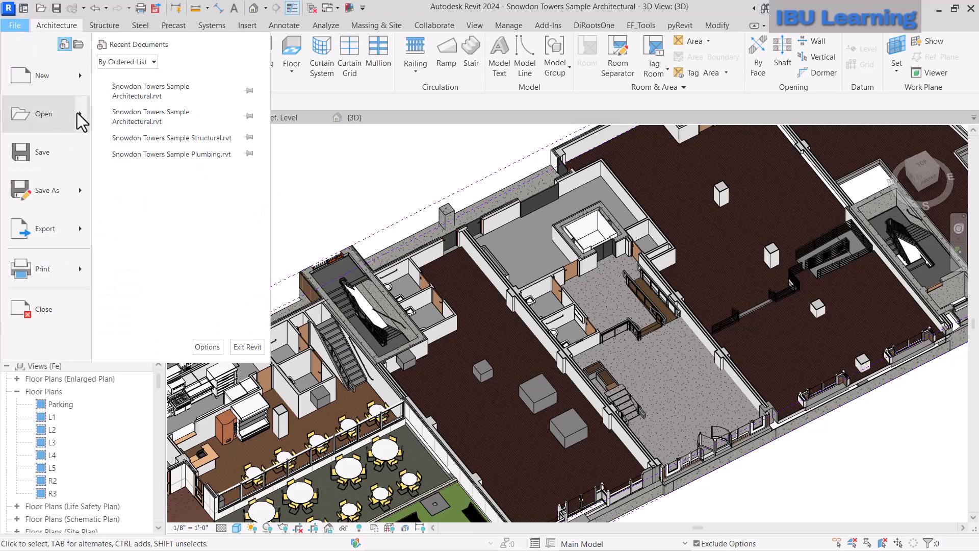
{"action": "mouse_move", "coordinate": [84, 75]}
{"action": "left_click", "coordinate": [172, 116]}
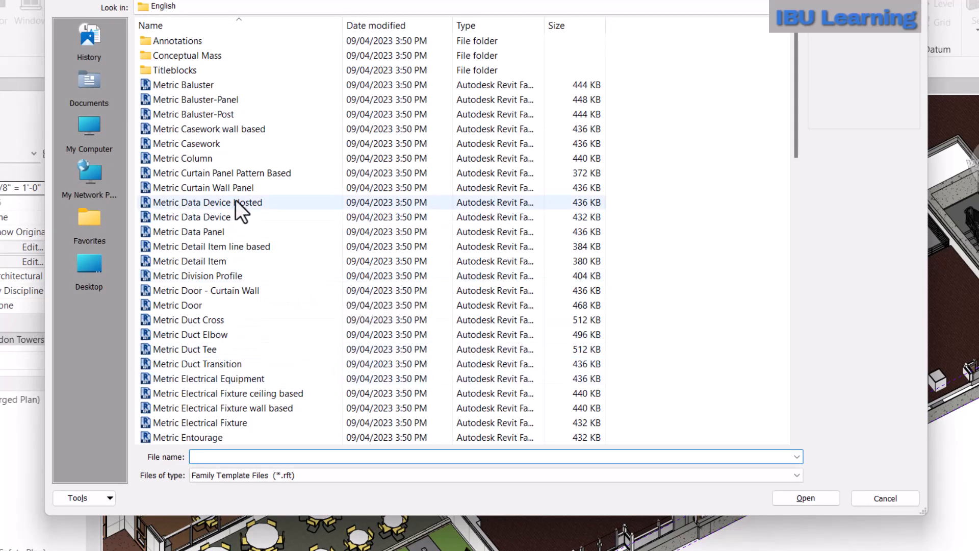
Browse the family templates, previewing Metric Column, Metric Door and Metric Structural Column
{"action": "scroll", "coordinate": [235, 336], "scroll_direction": "down", "scroll_amount": 4}
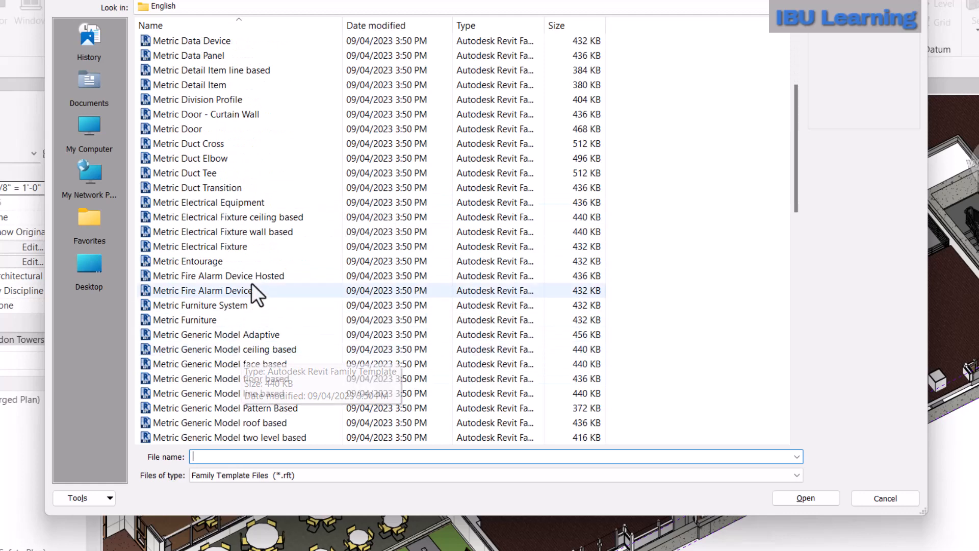
{"action": "scroll", "coordinate": [230, 190], "scroll_direction": "up", "scroll_amount": 4}
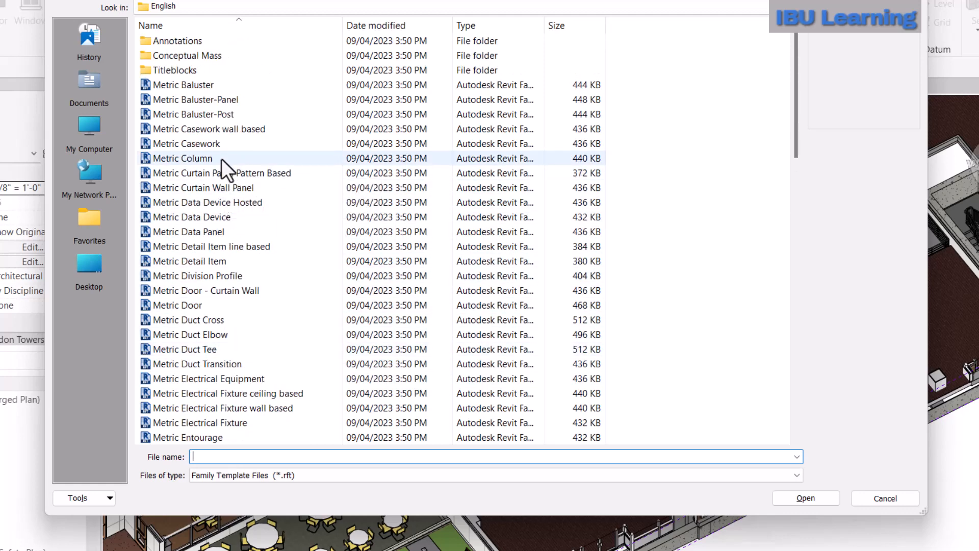
{"action": "left_click", "coordinate": [201, 158]}
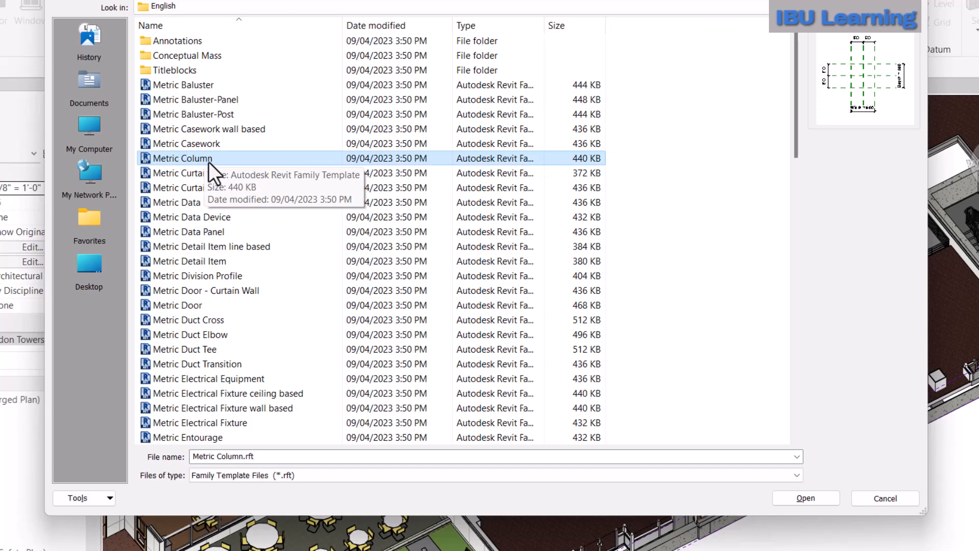
{"action": "left_click", "coordinate": [184, 304]}
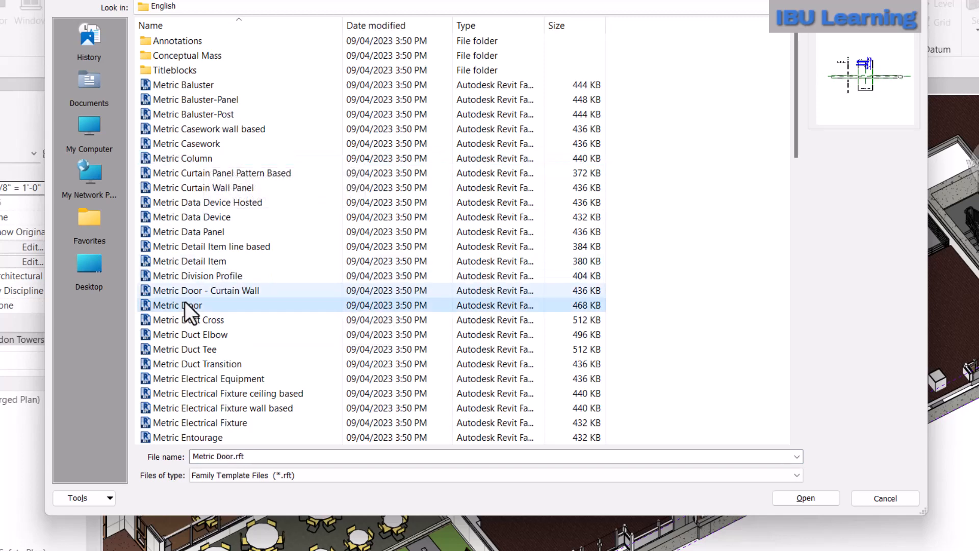
{"action": "scroll", "coordinate": [216, 318], "scroll_direction": "down", "scroll_amount": 11}
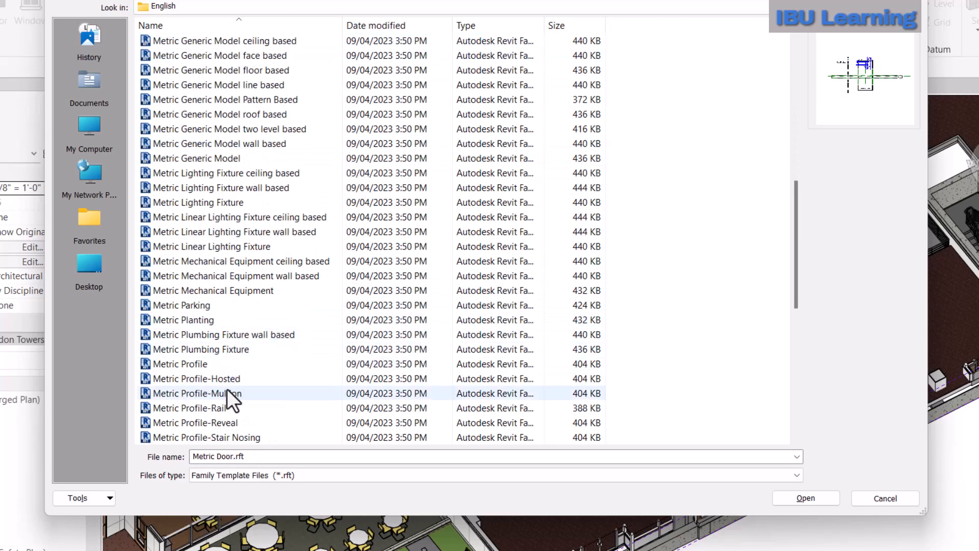
{"action": "scroll", "coordinate": [247, 245], "scroll_direction": "down", "scroll_amount": 7}
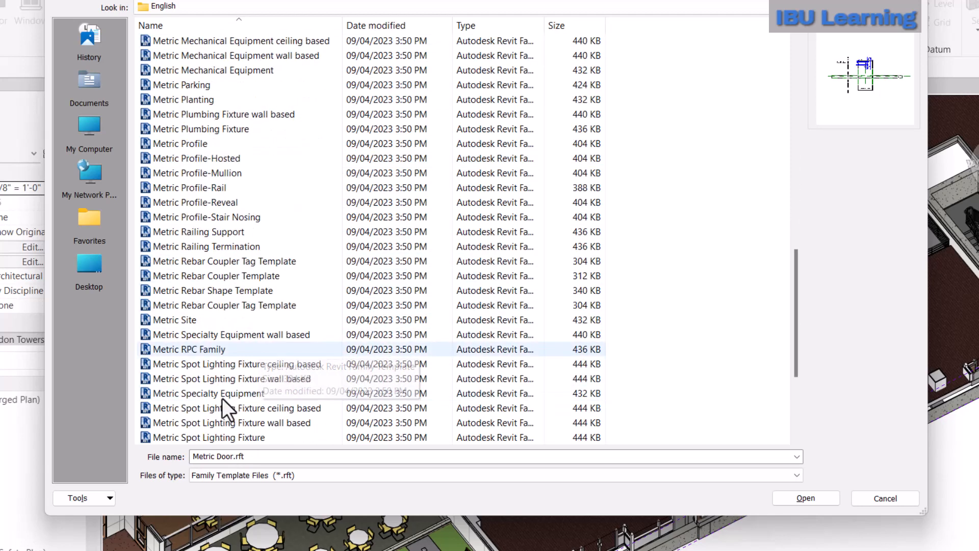
{"action": "scroll", "coordinate": [284, 403], "scroll_direction": "down", "scroll_amount": 2}
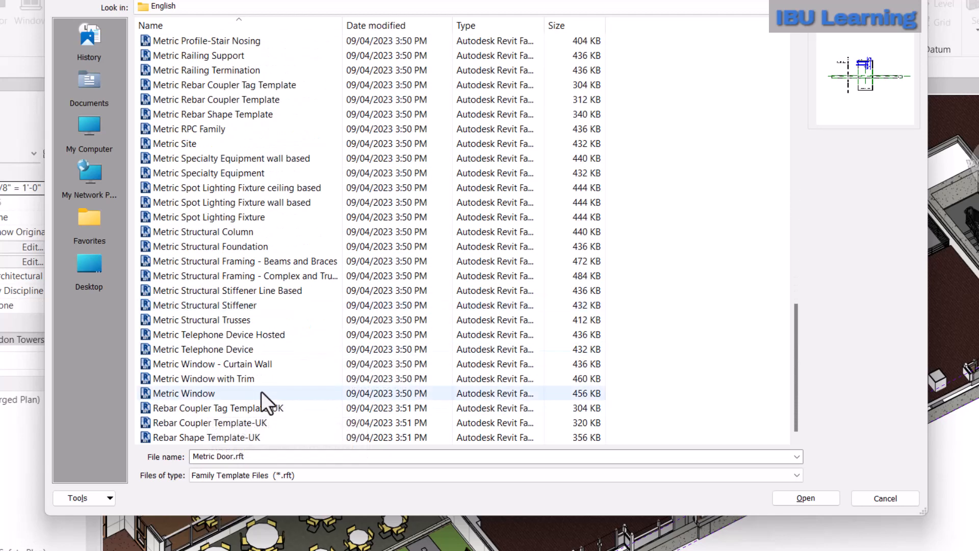
{"action": "left_click", "coordinate": [209, 233]}
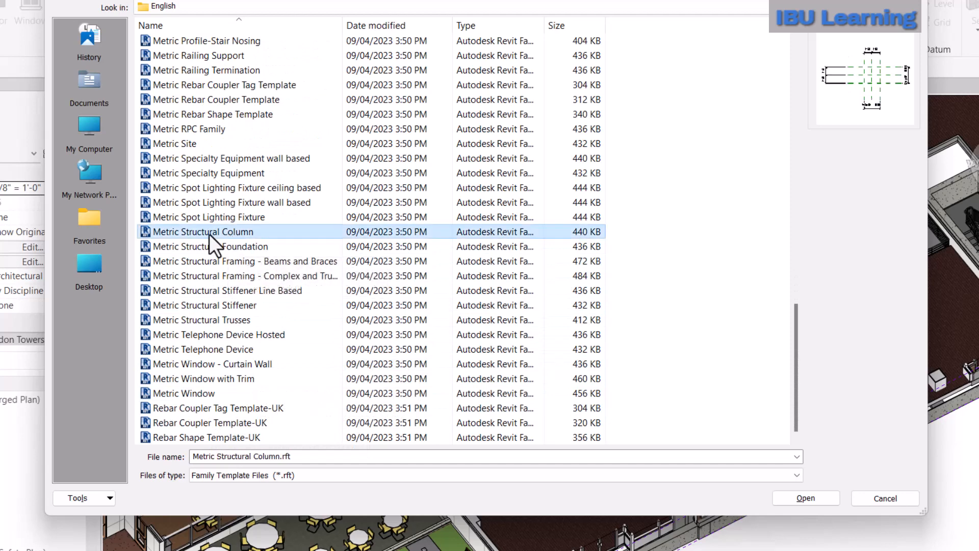
{"action": "scroll", "coordinate": [326, 158], "scroll_direction": "up", "scroll_amount": 20}
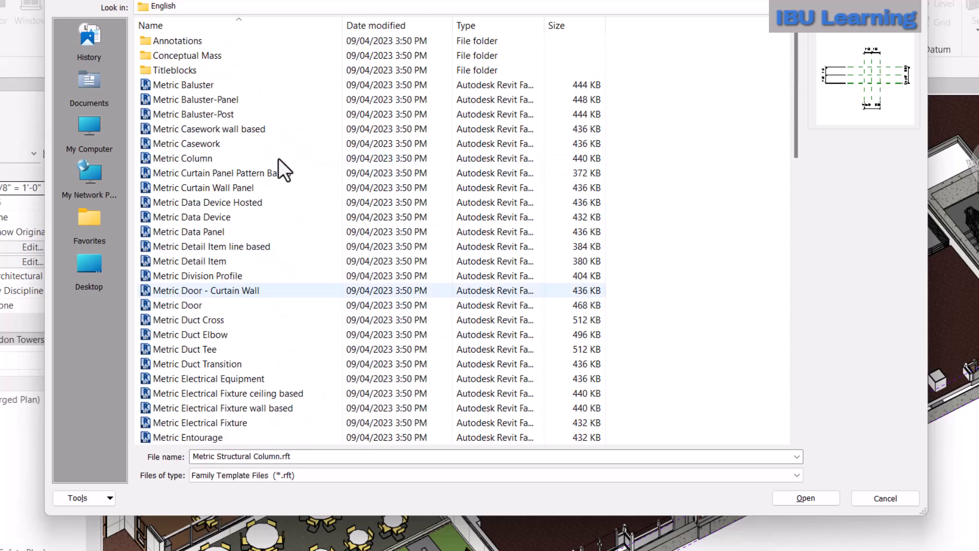
Create a new family from the Metric Column template
{"action": "left_click", "coordinate": [199, 158]}
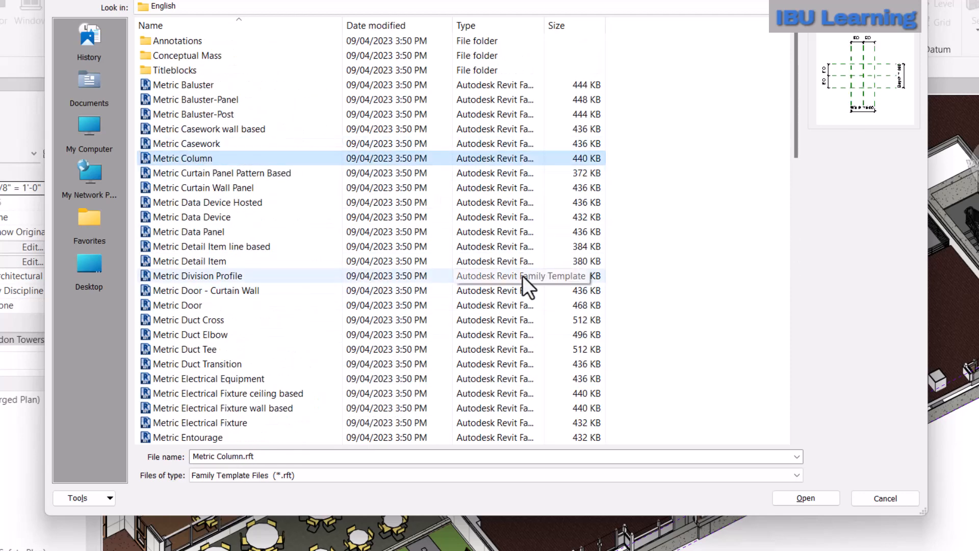
{"action": "left_click", "coordinate": [804, 498]}
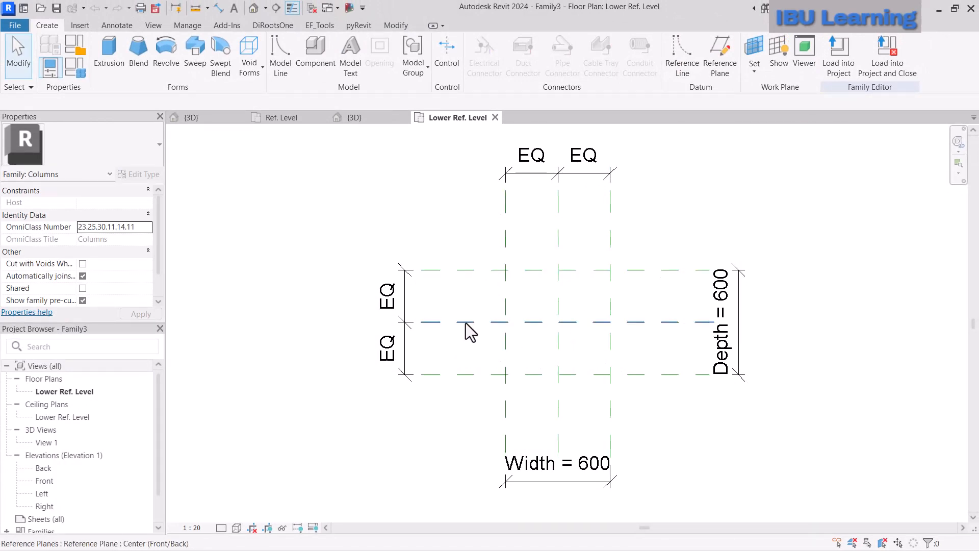
{"action": "middle_click_drag", "start_coordinate": [471, 218], "coordinate": [434, 232]}
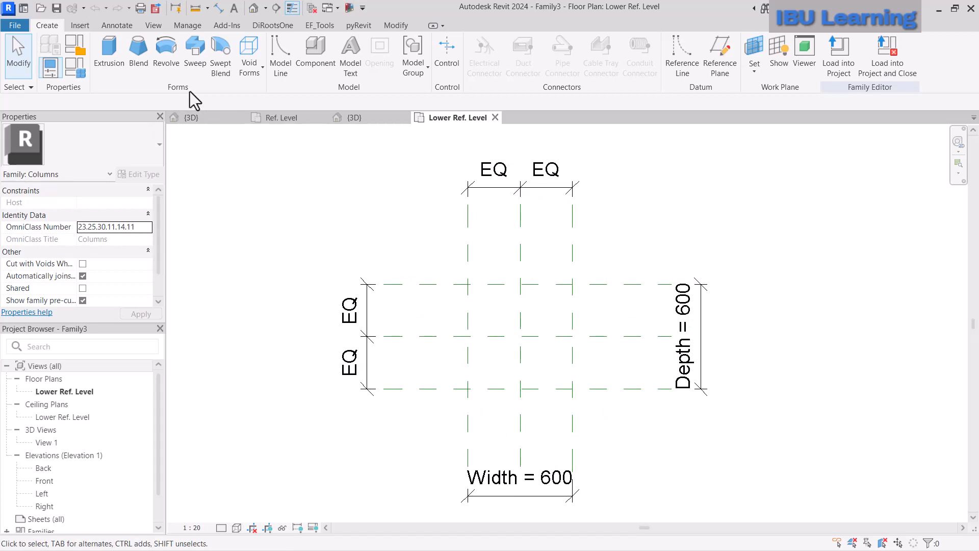
Examine the column family's reference levels and center reference plane in the Front elevation
{"action": "double_click", "coordinate": [51, 482]}
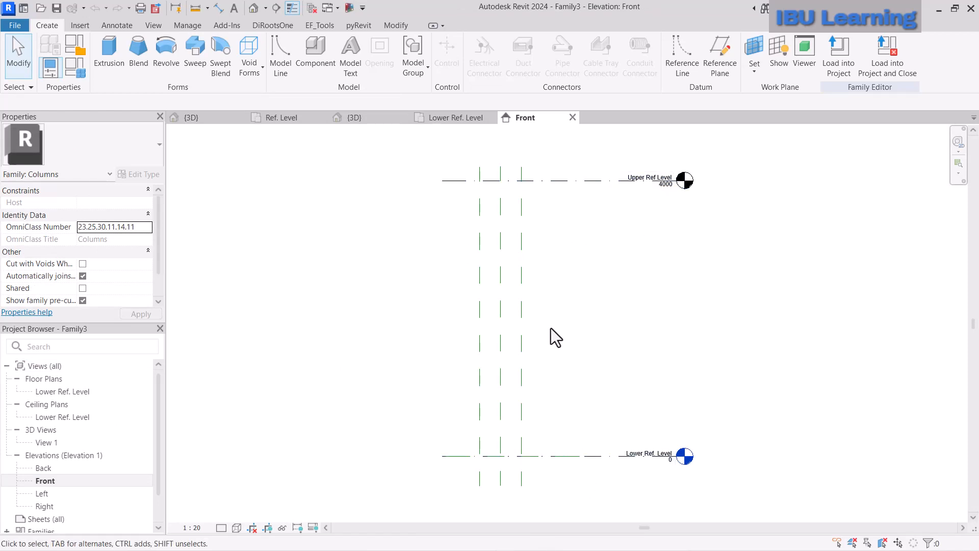
{"action": "left_click", "coordinate": [500, 220]}
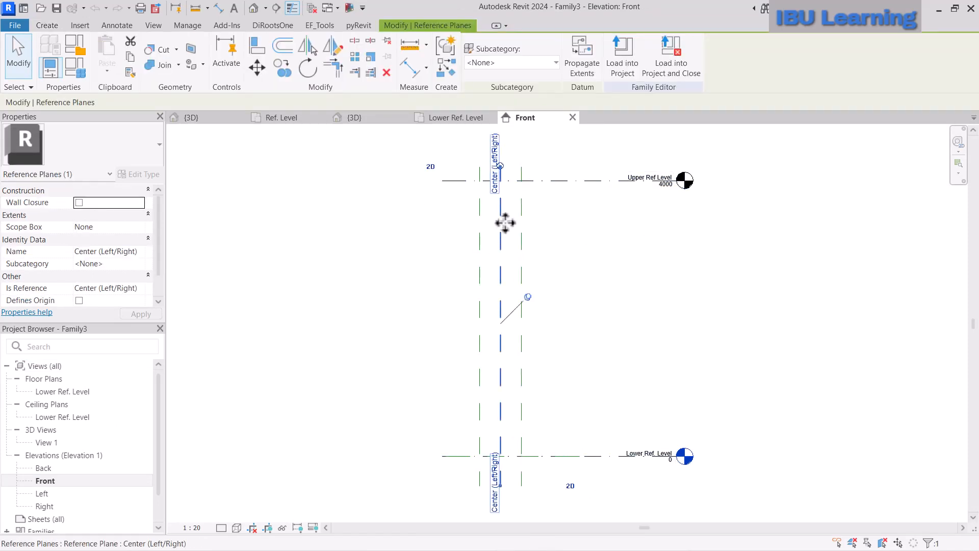
{"action": "key", "text": "Escape"}
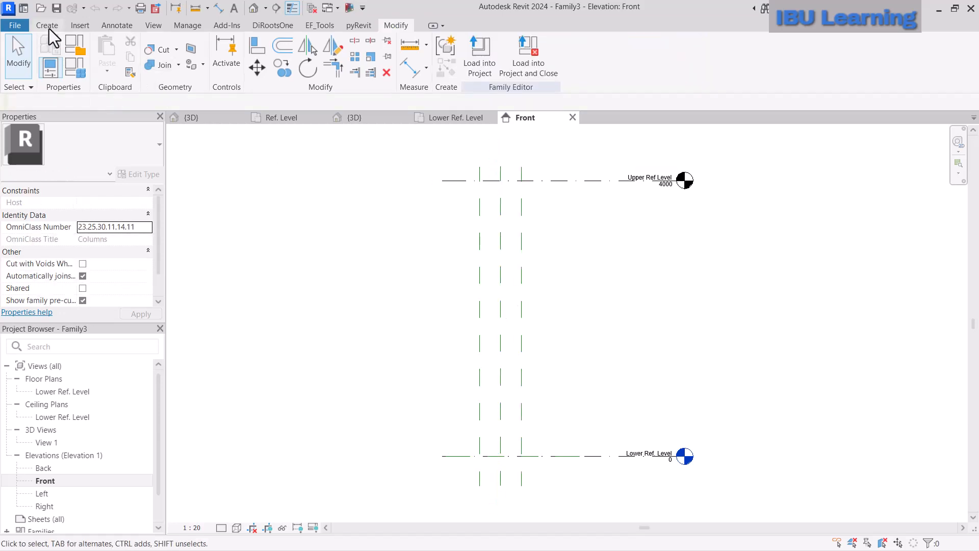
{"action": "left_click", "coordinate": [49, 27]}
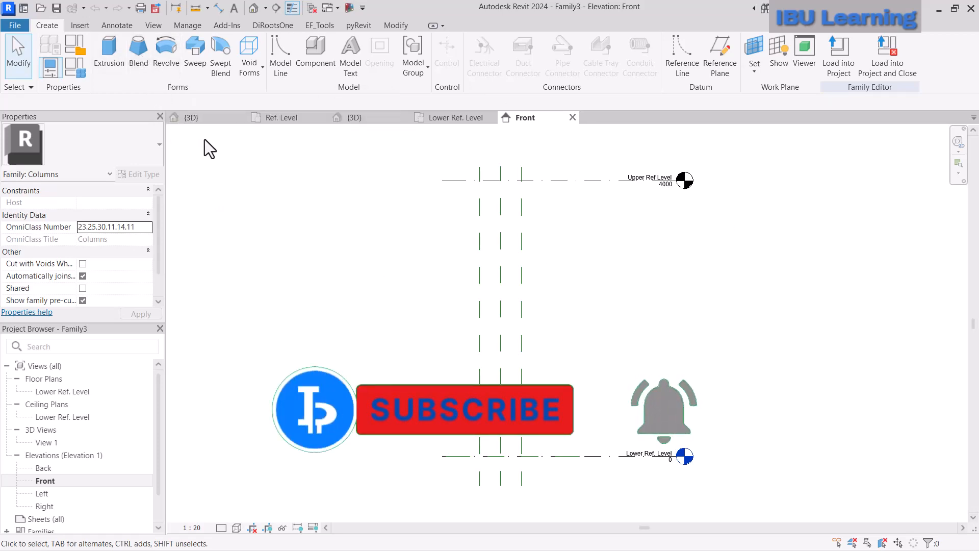
Start a Revolve form in the Front elevation
{"action": "left_click", "coordinate": [169, 57]}
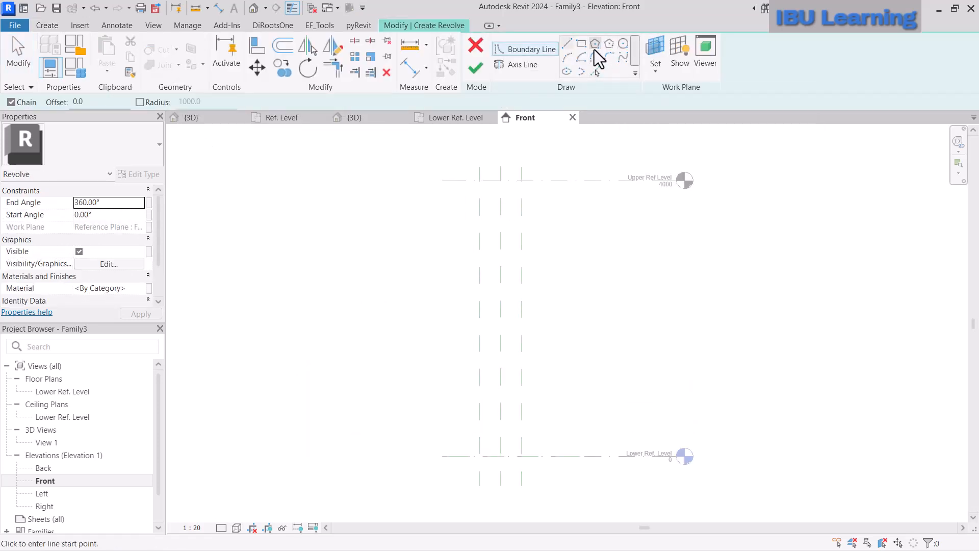
{"action": "left_click", "coordinate": [595, 71]}
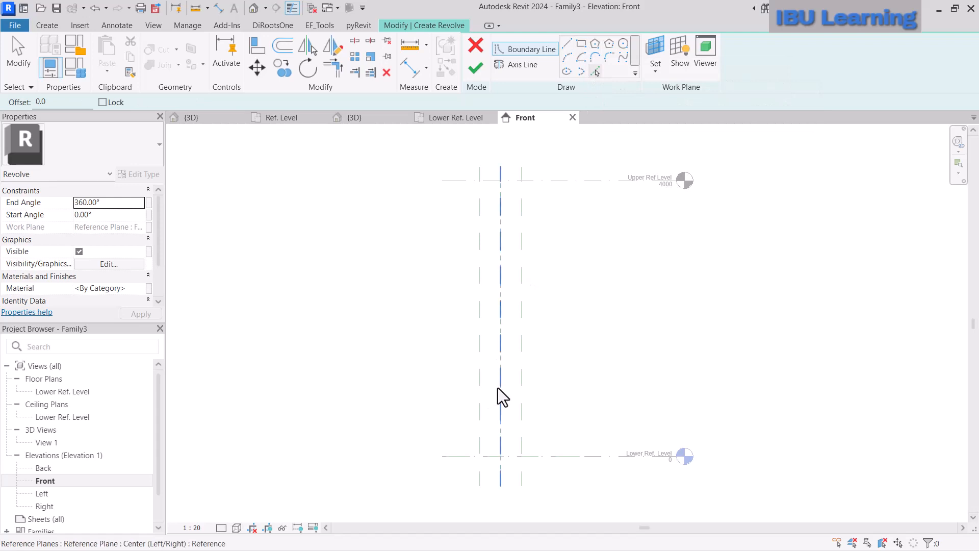
{"action": "left_click", "coordinate": [500, 387]}
{"action": "key", "text": "Escape"}
{"action": "left_click", "coordinate": [502, 213]}
{"action": "key", "text": "Delete"}
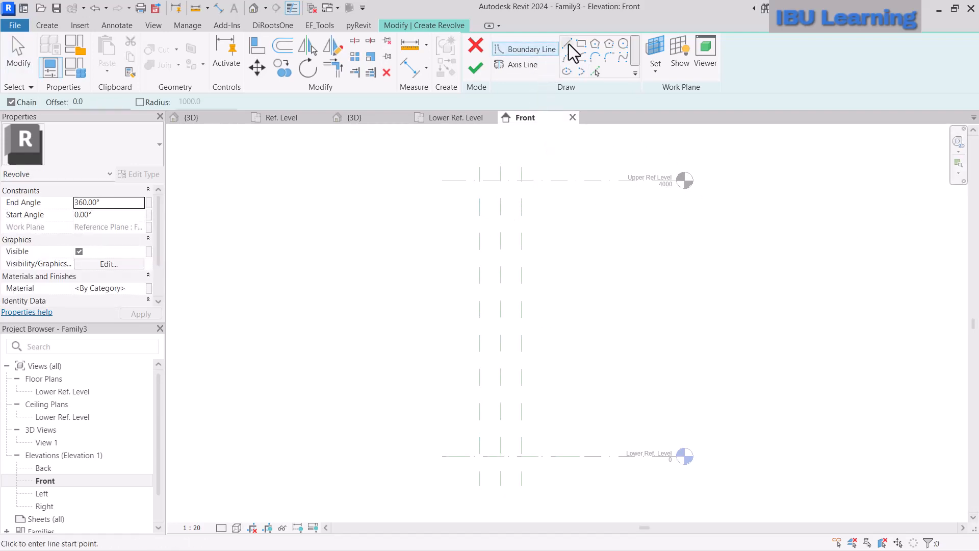
Draw the column's top boundary: 300 mm along Upper Ref Level to the Left reference plane, 200 mm down, and 160 mm inward at 45°
{"action": "scroll", "coordinate": [474, 176], "scroll_direction": "up", "scroll_amount": 2}
{"action": "left_click", "coordinate": [526, 184]}
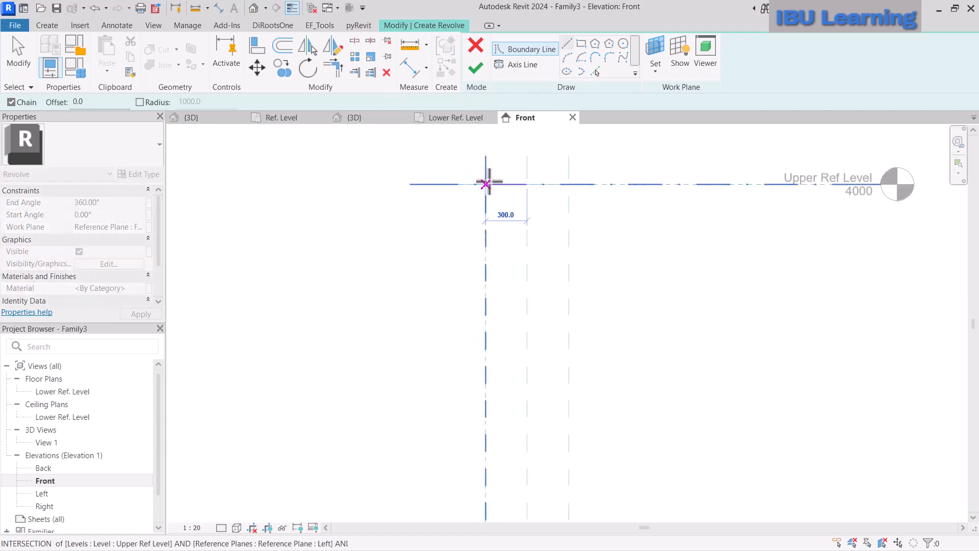
{"action": "left_click", "coordinate": [486, 184]}
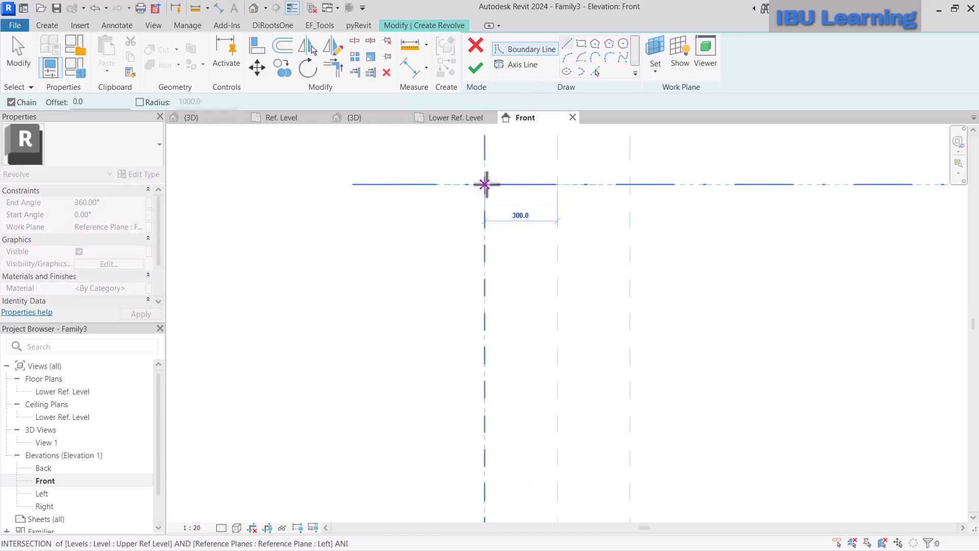
{"action": "scroll", "coordinate": [485, 188], "scroll_direction": "up", "scroll_amount": 2}
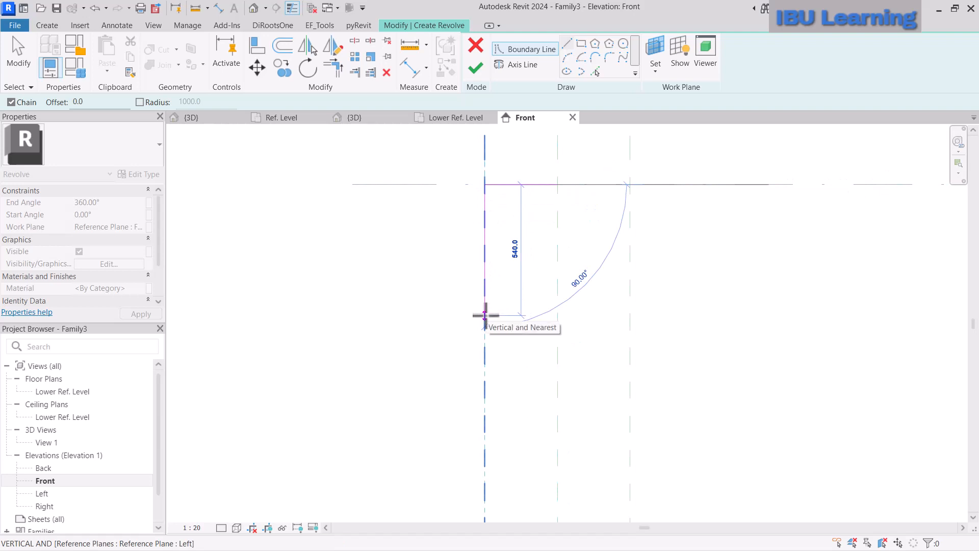
{"action": "type", "text": "200"}
{"action": "key", "text": "Return"}
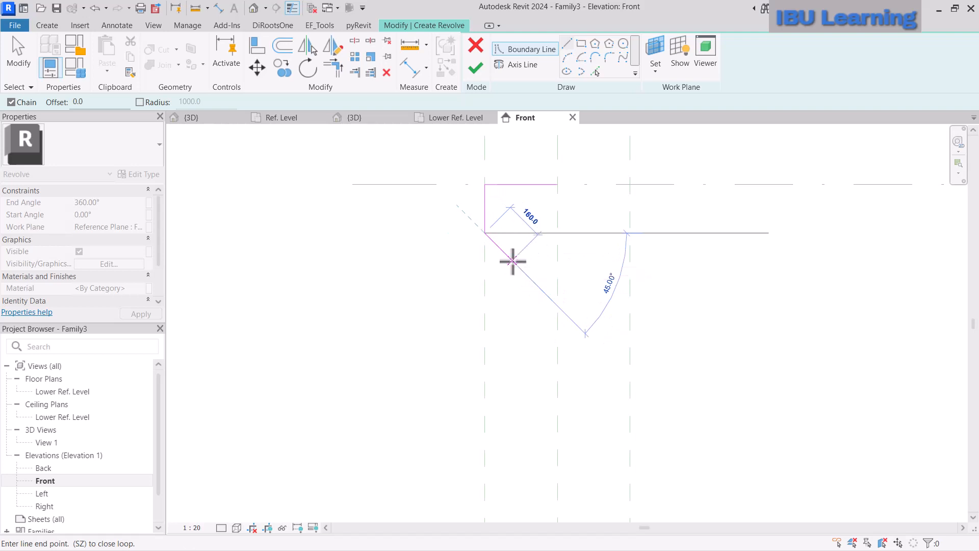
{"action": "left_click", "coordinate": [512, 261]}
Continue the boundary about 700 mm down, then outline a 100 mm high band reaching out to the Left reference plane and back
{"action": "middle_click_drag", "start_coordinate": [509, 427], "coordinate": [501, 334]}
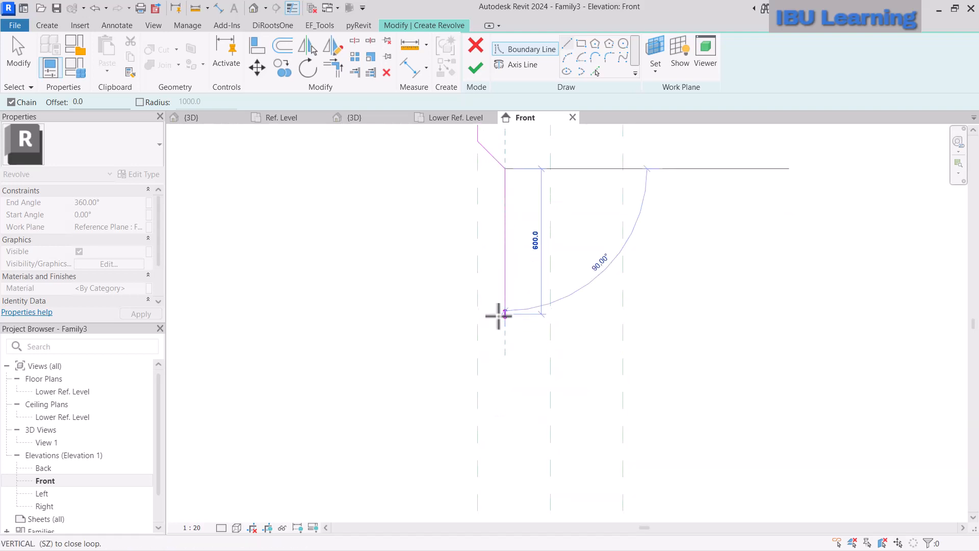
{"action": "scroll", "coordinate": [499, 315], "scroll_direction": "down", "scroll_amount": 1}
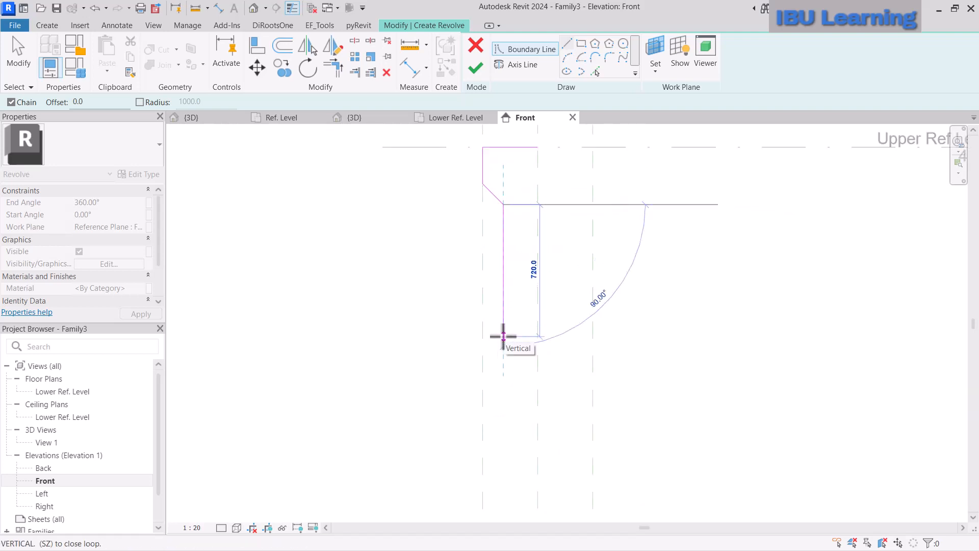
{"action": "left_click", "coordinate": [503, 332]}
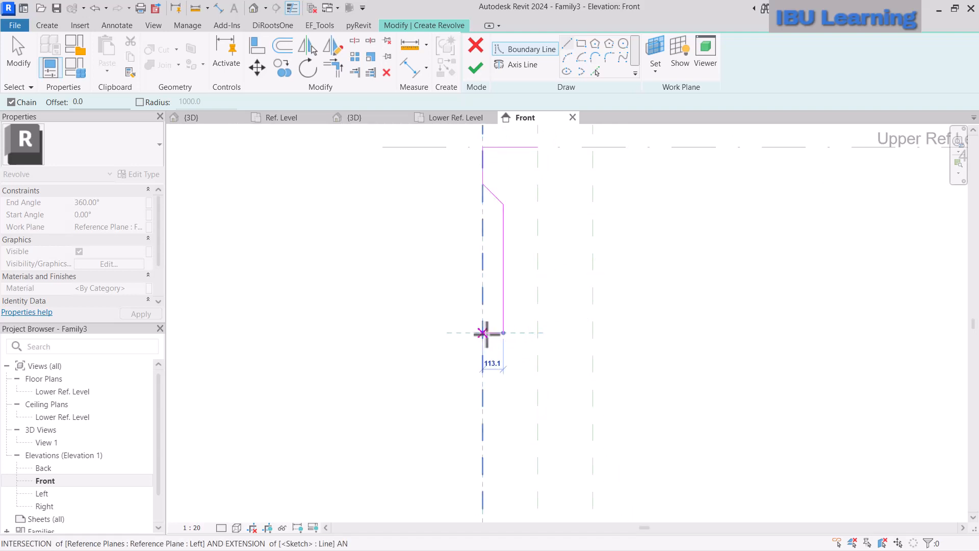
{"action": "left_click", "coordinate": [483, 332]}
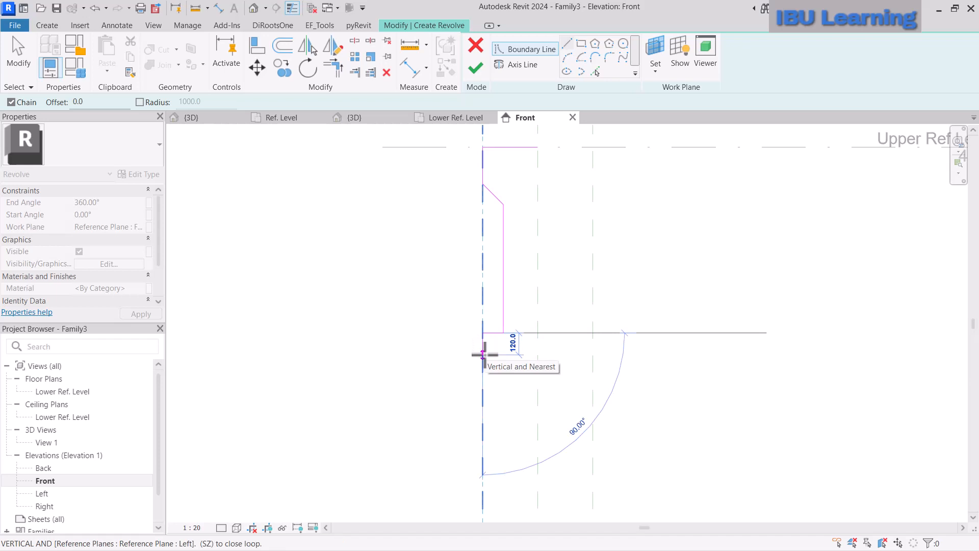
{"action": "type", "text": "100"}
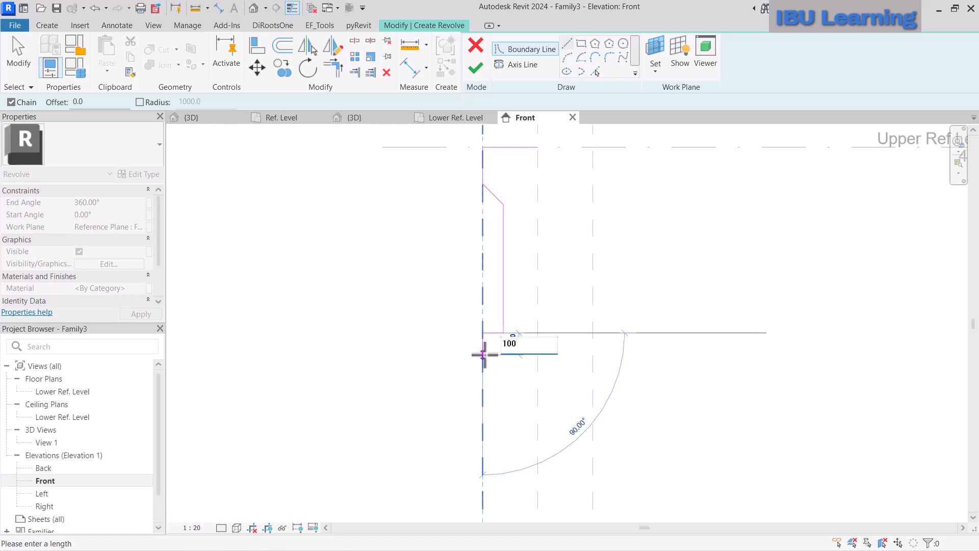
{"action": "key", "text": "Return"}
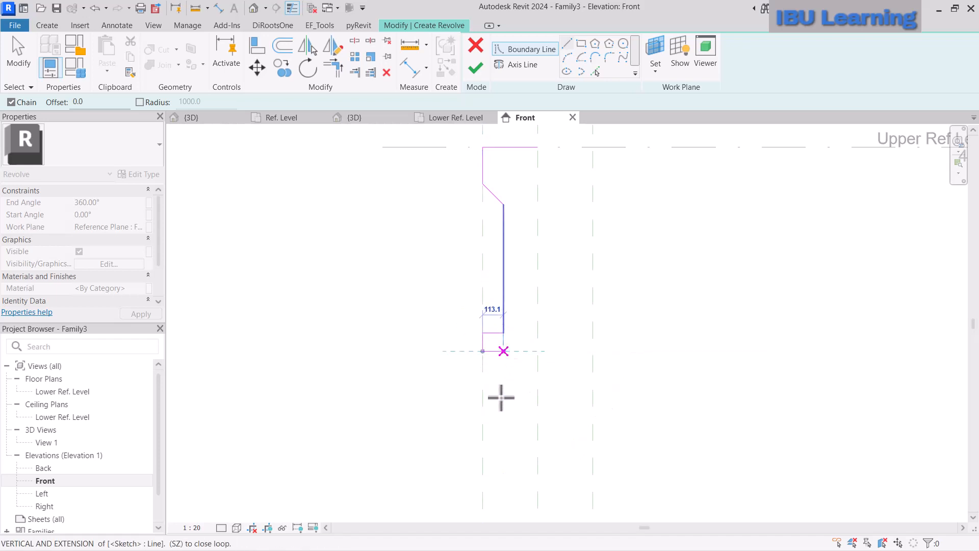
{"action": "left_click", "coordinate": [503, 352]}
Draw the long vertical shaft line down from the band, ending it above Lower Ref Level, and finish the line chain
{"action": "middle_click_drag", "start_coordinate": [521, 435], "coordinate": [522, 327]}
{"action": "scroll", "coordinate": [503, 295], "scroll_direction": "down", "scroll_amount": 3}
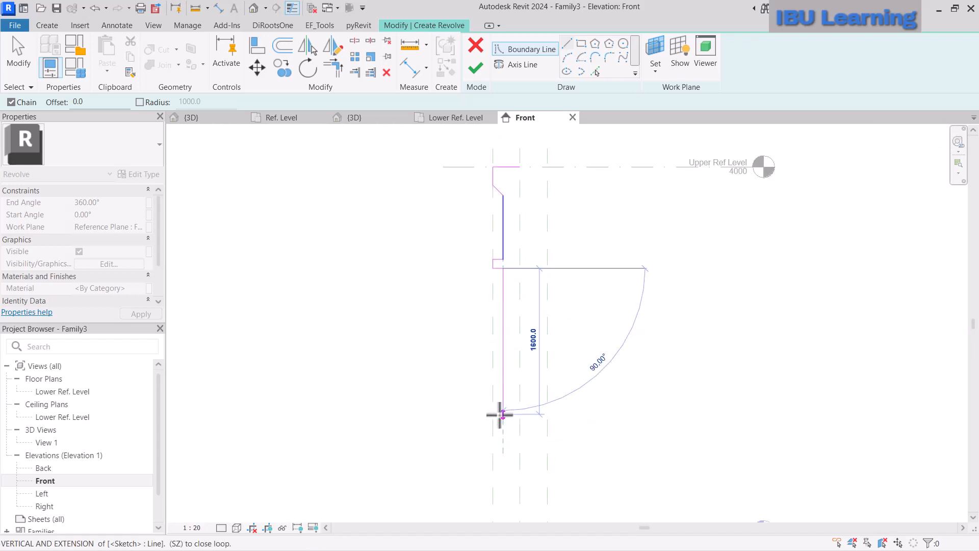
{"action": "middle_click_drag", "start_coordinate": [518, 434], "coordinate": [522, 306]}
{"action": "left_click", "coordinate": [505, 340]}
{"action": "key", "text": "Escape"}
{"action": "key", "text": "Escape"}
{"action": "scroll", "coordinate": [507, 367], "scroll_direction": "down", "scroll_amount": 3}
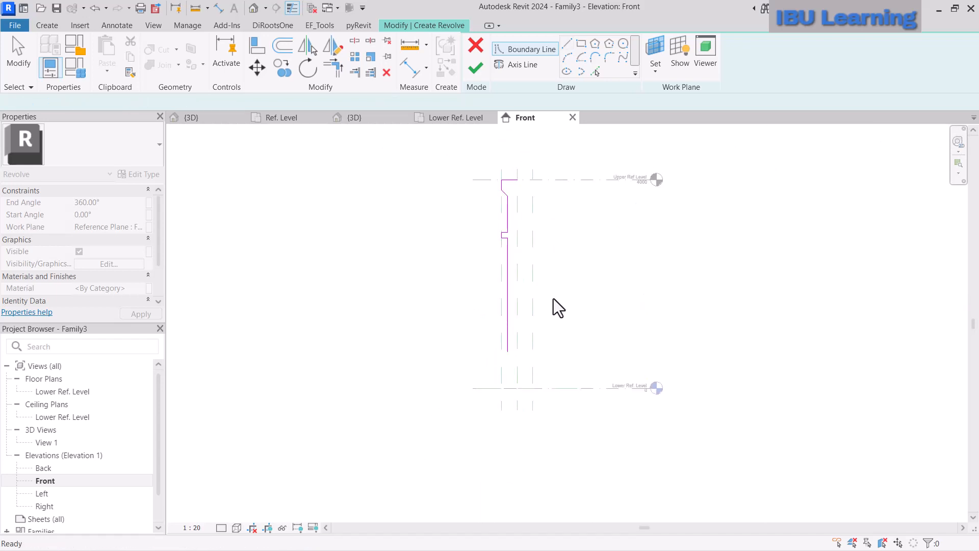
Mirror a copy of the seven upper profile lines downward about a drawn horizontal axis
{"action": "left_click_drag", "start_coordinate": [467, 317], "coordinate": [536, 210]}
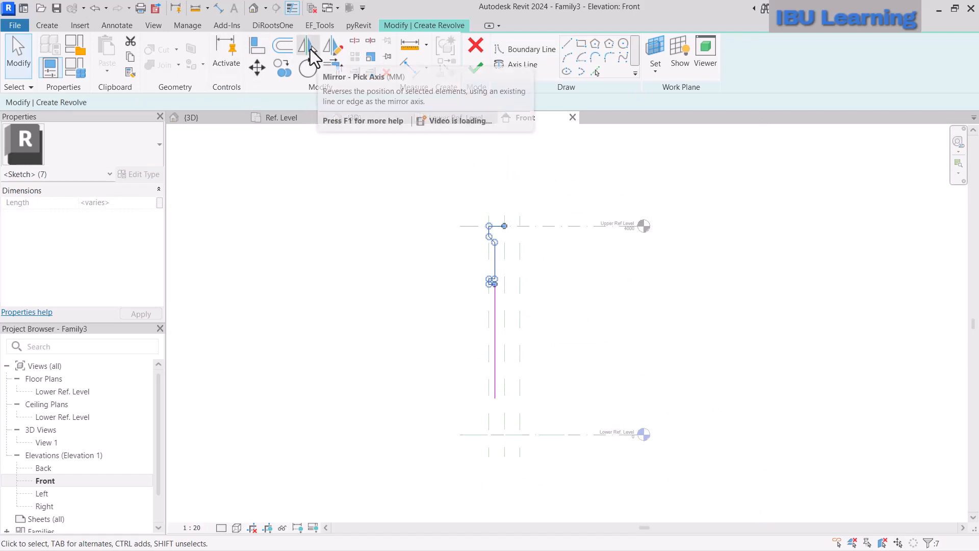
{"action": "left_click", "coordinate": [331, 46]}
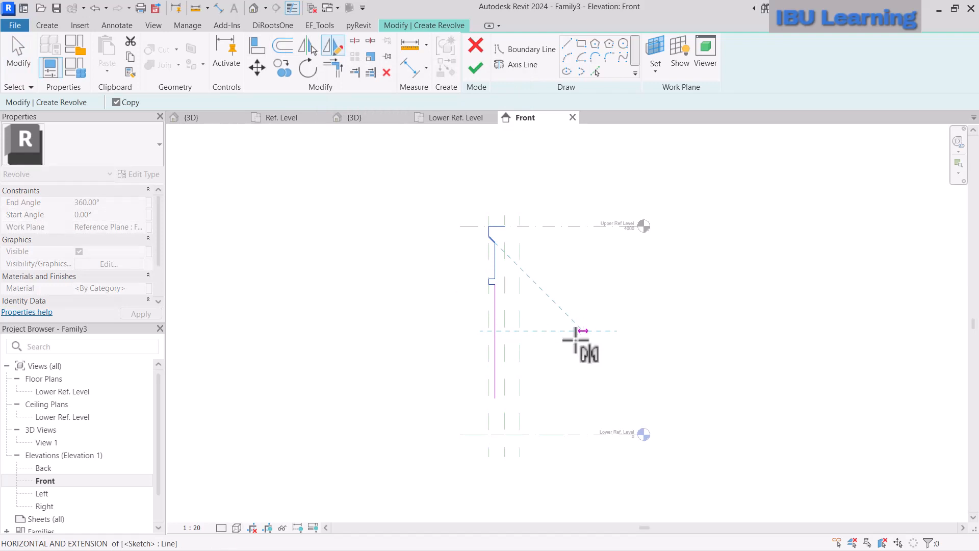
{"action": "left_click", "coordinate": [579, 331]}
Move the mirrored profile lines vertically so the base line sits on Lower Ref Level
{"action": "scroll", "coordinate": [485, 455], "scroll_direction": "up", "scroll_amount": 3}
{"action": "mouse_move", "coordinate": [448, 450]}
{"action": "left_mouse_down"}
{"action": "mouse_move", "coordinate": [666, 311]}
{"action": "mouse_move", "coordinate": [665, 227]}
{"action": "left_mouse_up"}
{"action": "scroll", "coordinate": [536, 415], "scroll_direction": "up", "scroll_amount": 3}
{"action": "key", "text": "v"}
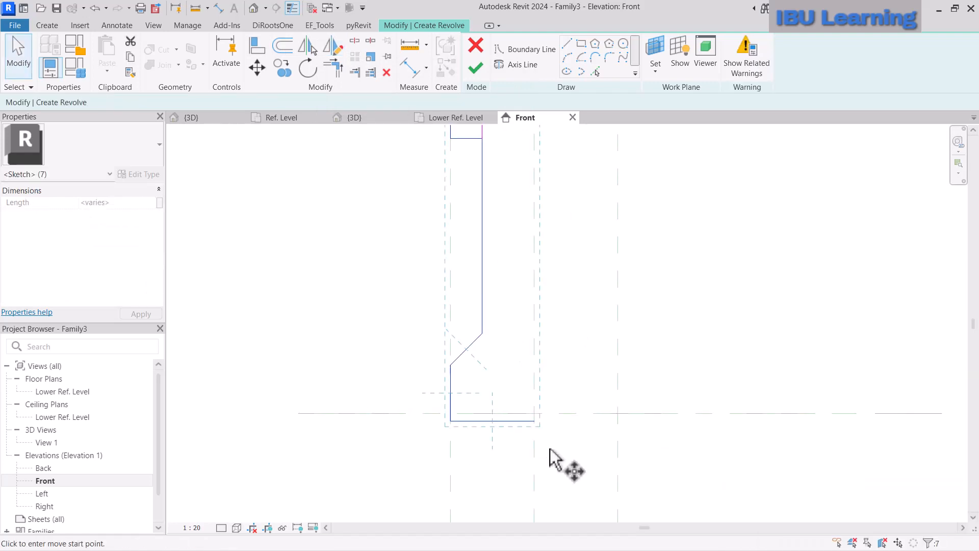
{"action": "left_click", "coordinate": [533, 420]}
{"action": "key", "text": "Escape"}
{"action": "key", "text": "Escape"}
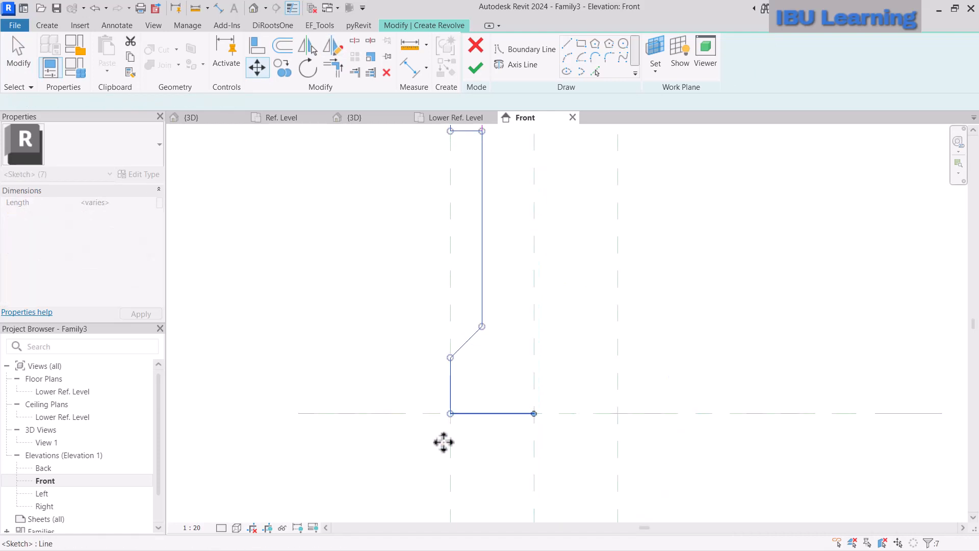
{"action": "scroll", "coordinate": [555, 377], "scroll_direction": "up", "scroll_amount": 3}
{"action": "scroll", "coordinate": [515, 256], "scroll_direction": "up", "scroll_amount": 2}
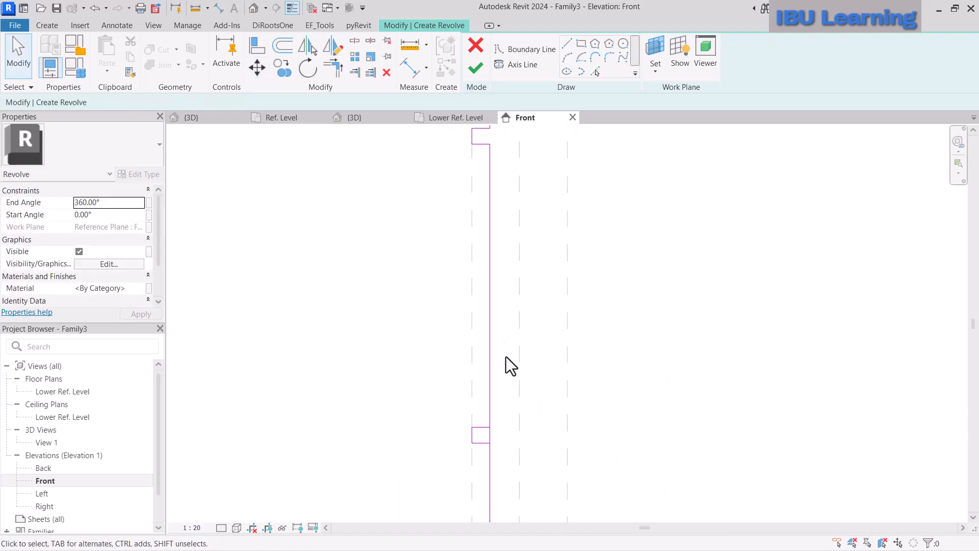
{"action": "left_click", "coordinate": [490, 266]}
{"action": "key", "text": "Delete"}
{"action": "scroll", "coordinate": [520, 346], "scroll_direction": "down", "scroll_amount": 2}
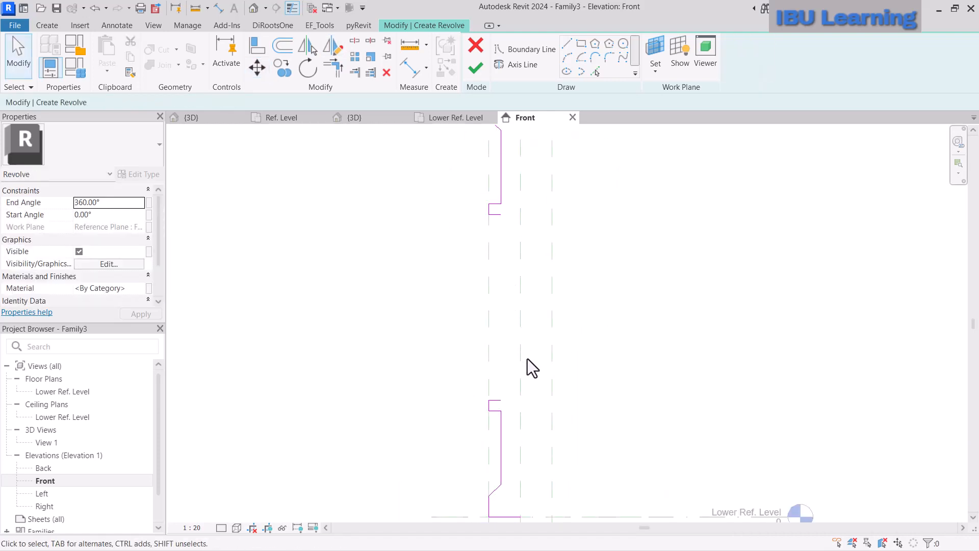
{"action": "key", "text": "ctrl+z"}
{"action": "scroll", "coordinate": [527, 362], "scroll_direction": "up", "scroll_amount": 2}
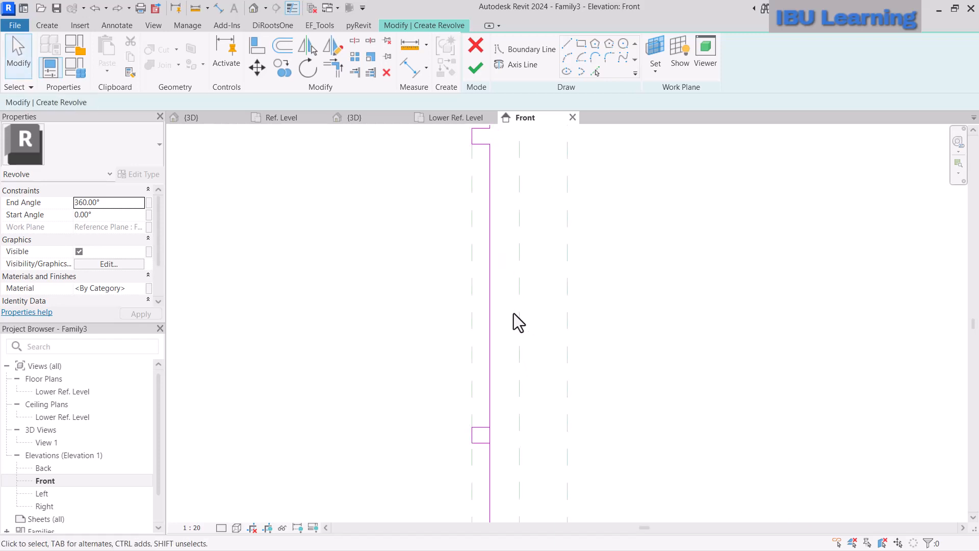
Trim the long shaft line to a corner with the upper edge of the lower band
{"action": "key", "text": "t"}
{"action": "key", "text": "r"}
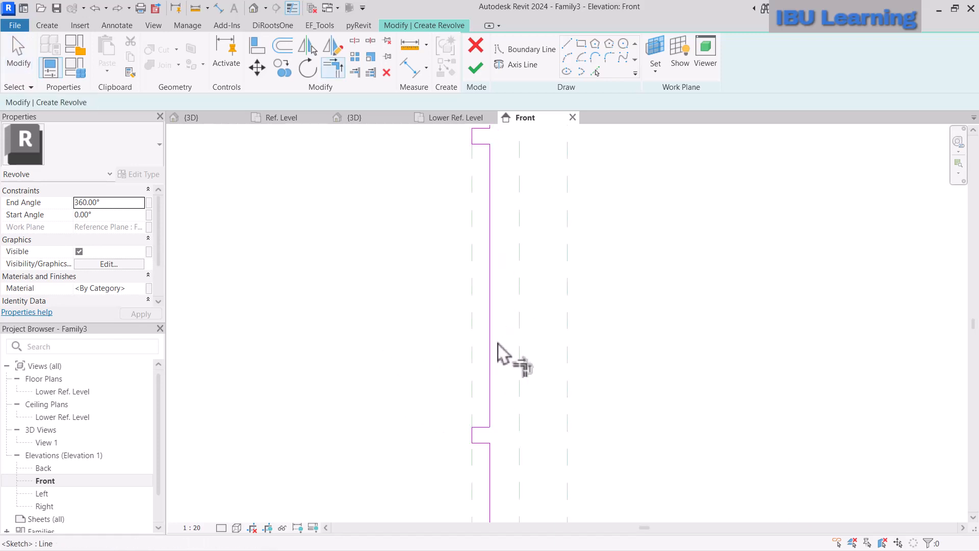
{"action": "scroll", "coordinate": [503, 356], "scroll_direction": "down", "scroll_amount": 2}
{"action": "key", "text": "Escape"}
{"action": "mouse_move", "coordinate": [448, 493]}
{"action": "left_mouse_down"}
{"action": "mouse_move", "coordinate": [533, 230]}
{"action": "mouse_move", "coordinate": [533, 153]}
{"action": "left_mouse_up"}
{"action": "left_click", "coordinate": [601, 331]}
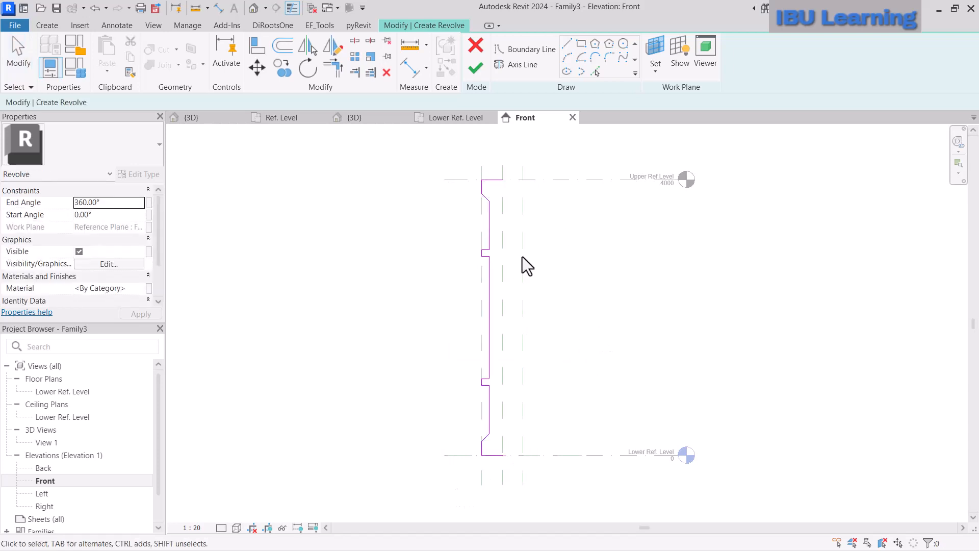
Nudge the outer vertical edges of both bands toward the center so the bands project less from the shaft
{"action": "scroll", "coordinate": [480, 286], "scroll_direction": "up", "scroll_amount": 2}
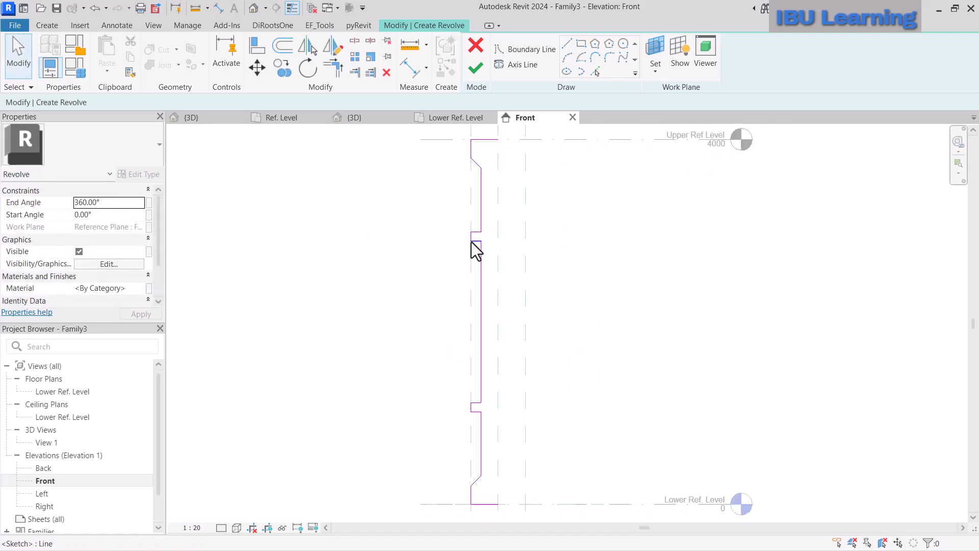
{"action": "mouse_move", "coordinate": [451, 205]}
{"action": "left_mouse_down"}
{"action": "mouse_move", "coordinate": [483, 403]}
{"action": "mouse_move", "coordinate": [475, 427]}
{"action": "left_mouse_up"}
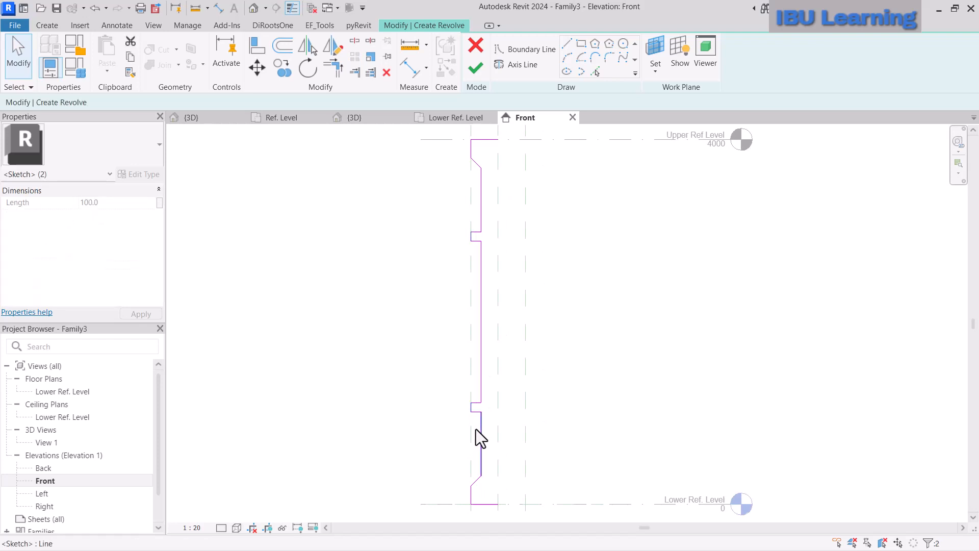
{"action": "key", "text": "Right"}
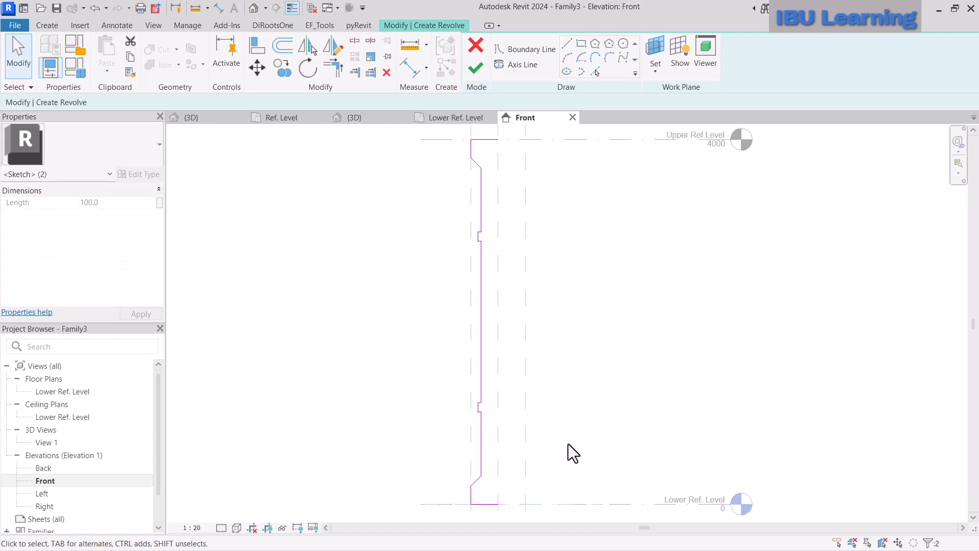
{"action": "key", "text": "Left"}
{"action": "scroll", "coordinate": [492, 238], "scroll_direction": "up", "scroll_amount": 2}
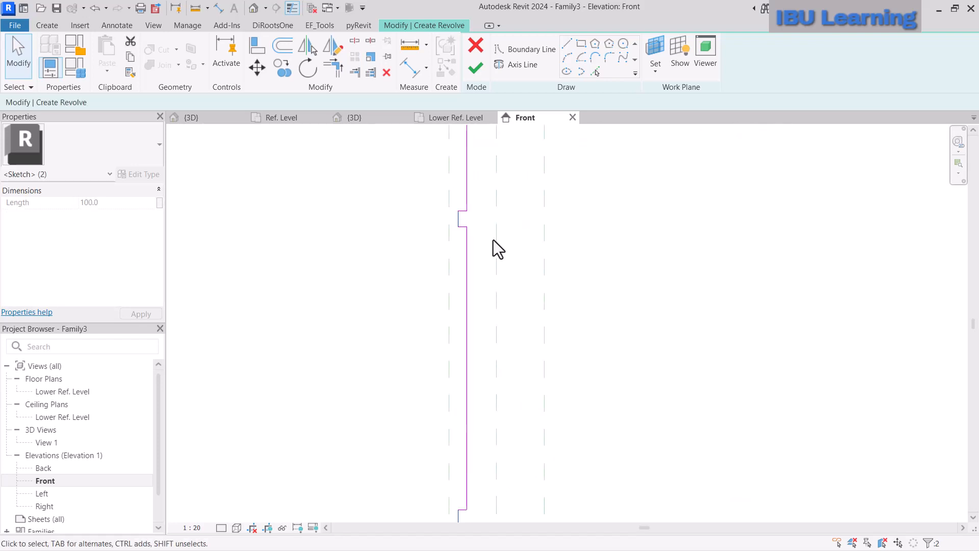
{"action": "scroll", "coordinate": [430, 209], "scroll_direction": "down", "scroll_amount": 2}
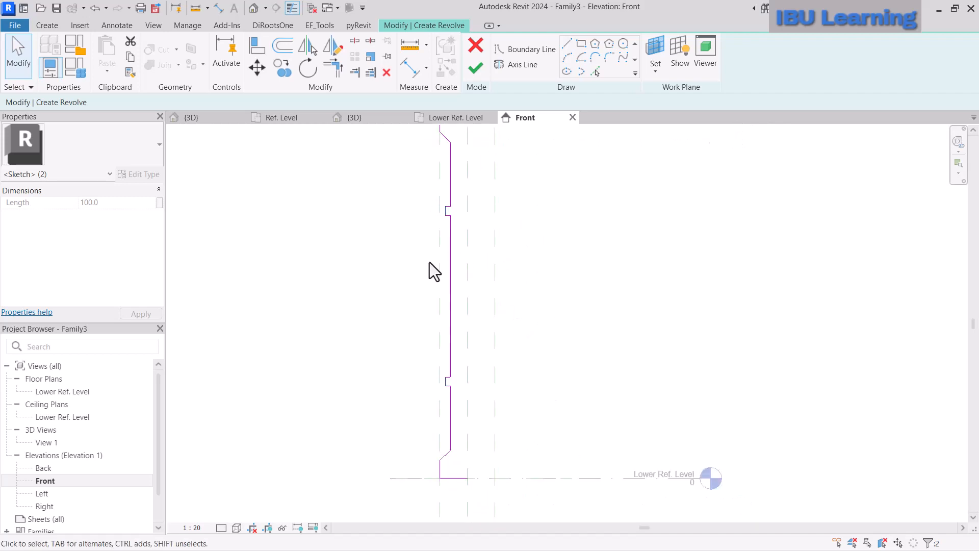
{"action": "left_click", "coordinate": [362, 357]}
{"action": "middle_click_drag", "start_coordinate": [359, 298], "coordinate": [375, 321]}
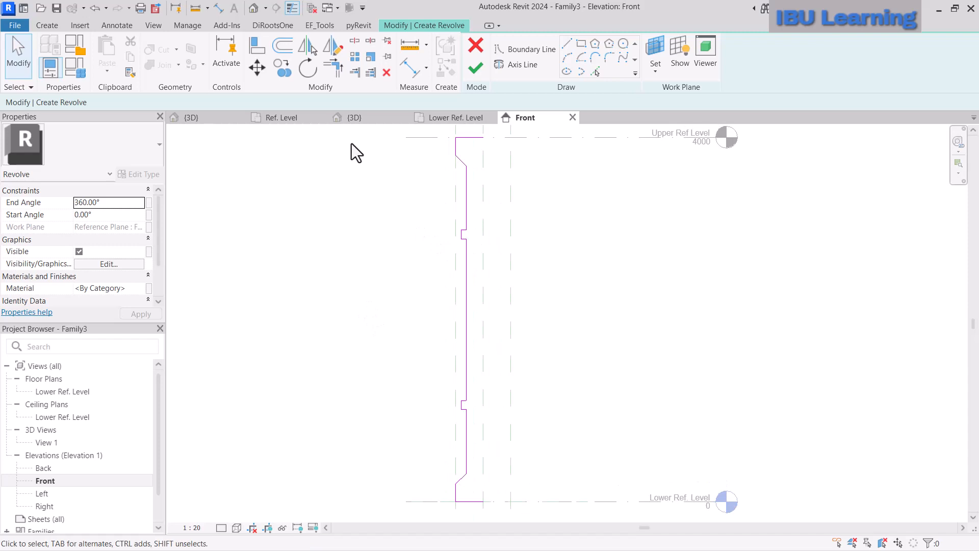
Define the revolve's axis line by picking the Center (Left/Right) reference plane
{"action": "scroll", "coordinate": [412, 238], "scroll_direction": "down", "scroll_amount": 2}
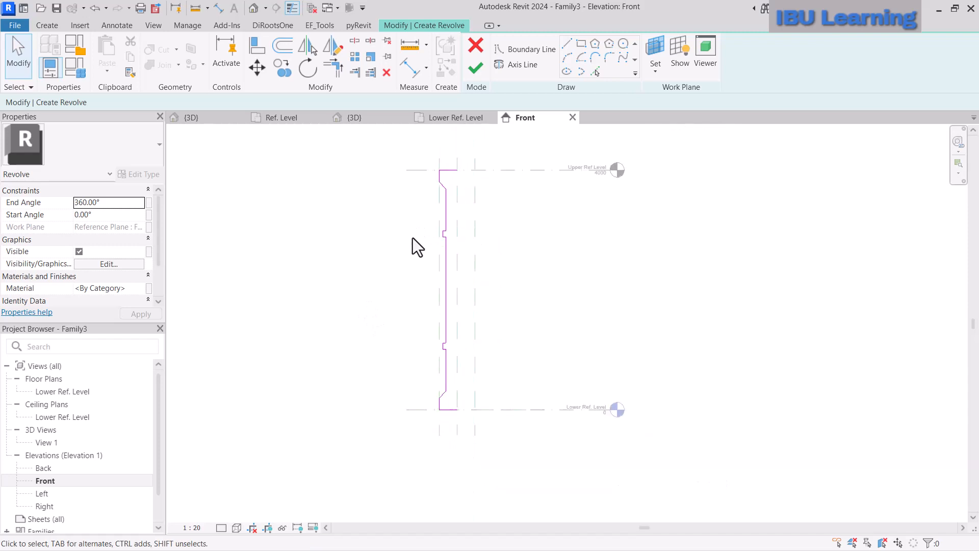
{"action": "left_click_drag", "start_coordinate": [413, 139], "coordinate": [502, 451]}
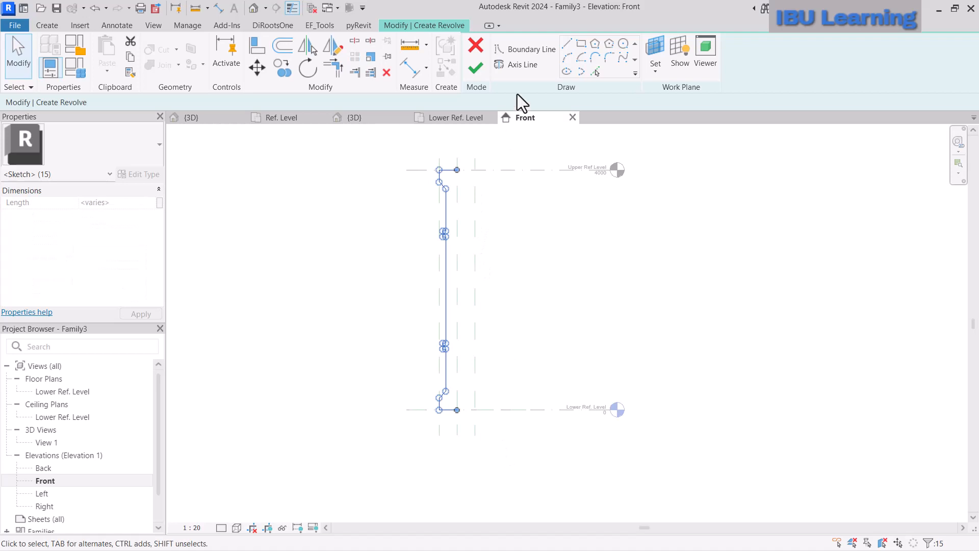
{"action": "left_click", "coordinate": [524, 65]}
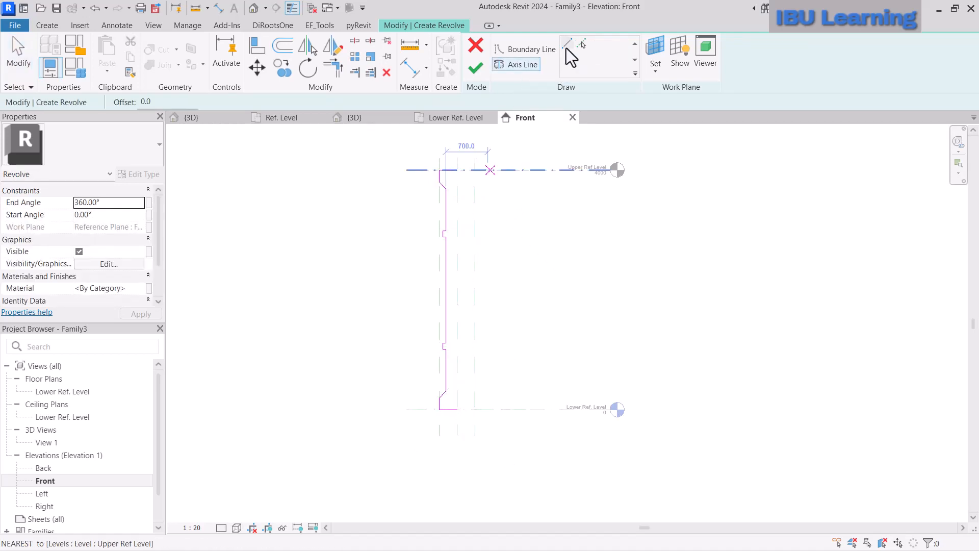
{"action": "left_click", "coordinate": [582, 44]}
{"action": "left_click", "coordinate": [458, 232]}
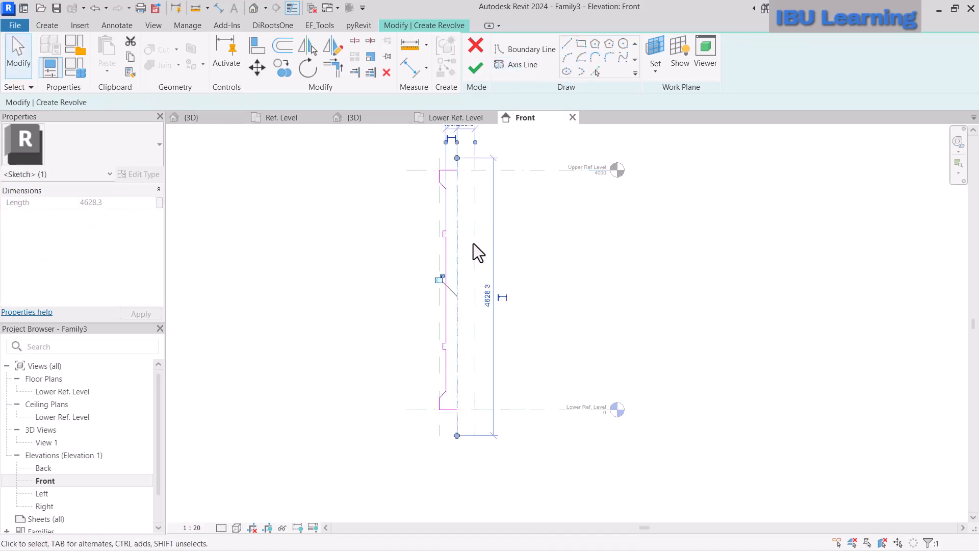
{"action": "key", "text": "Escape"}
Try to finish the revolve sketch from the existing profile lines and axis line
{"action": "left_click_drag", "start_coordinate": [417, 159], "coordinate": [488, 423]}
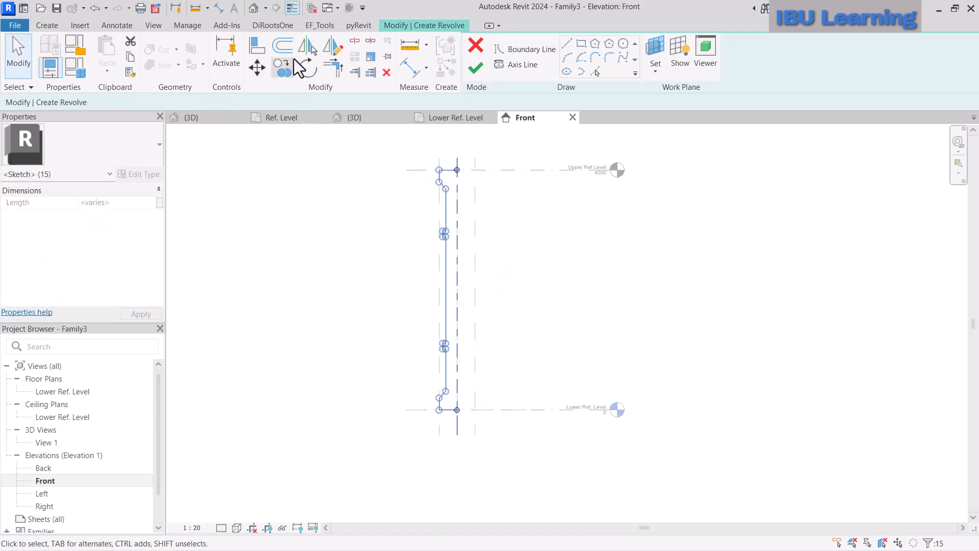
{"action": "left_click", "coordinate": [475, 67]}
{"action": "key", "text": "Return"}
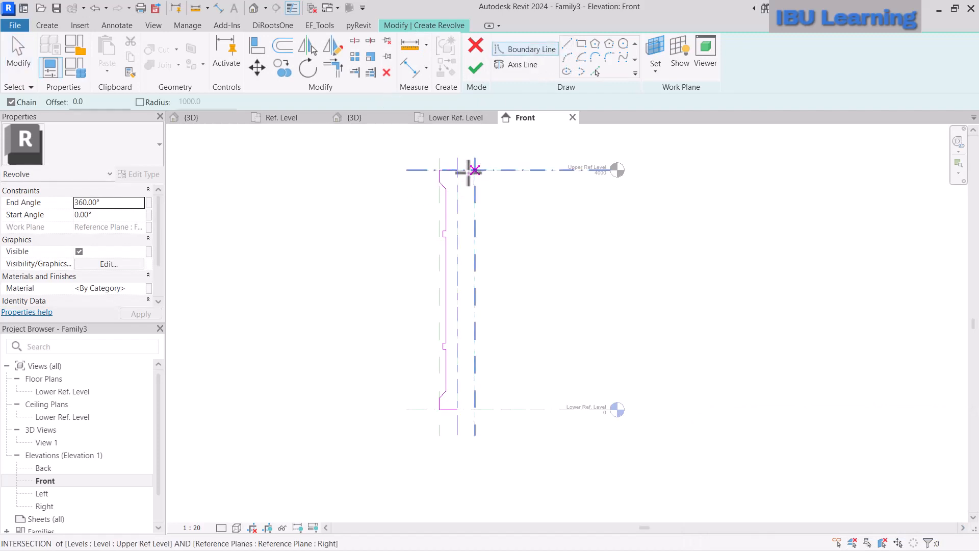
Close the revolve profile with a vertical boundary line along the center plane from Upper Ref Level to Lower Ref Level
{"action": "left_click", "coordinate": [457, 170]}
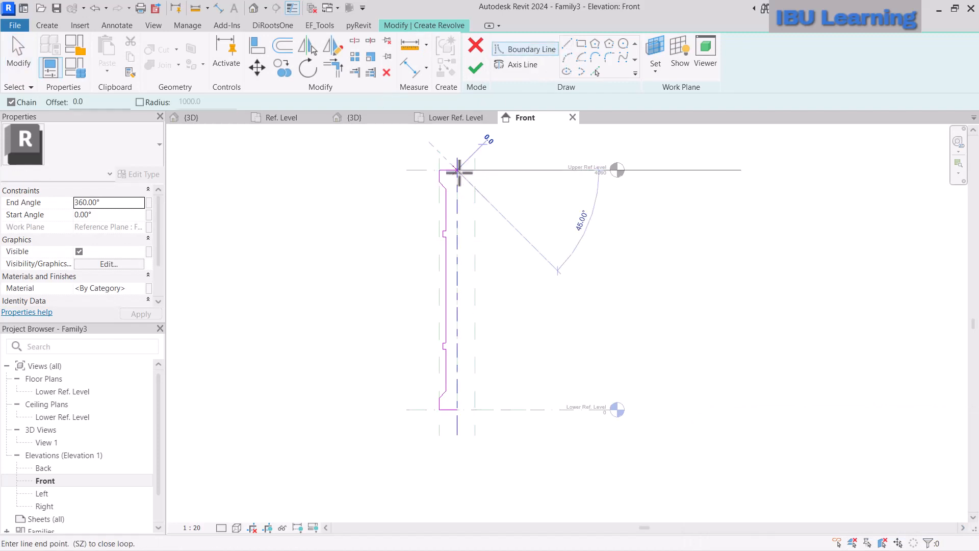
{"action": "left_click", "coordinate": [457, 409]}
{"action": "key", "text": "Escape"}
Select the whole chain of profile lines as a closed loop and finish the 360° revolve
{"action": "key", "text": "Tab"}
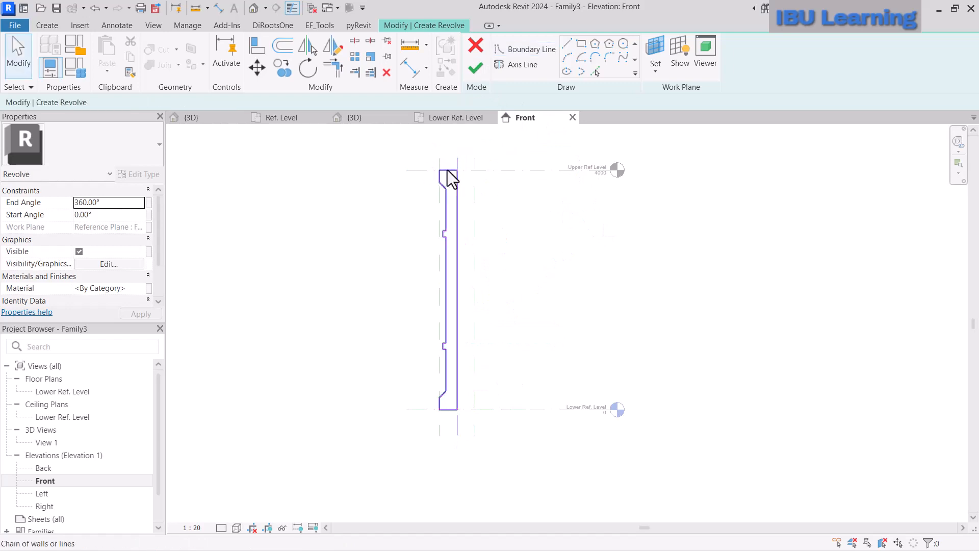
{"action": "left_click", "coordinate": [450, 178]}
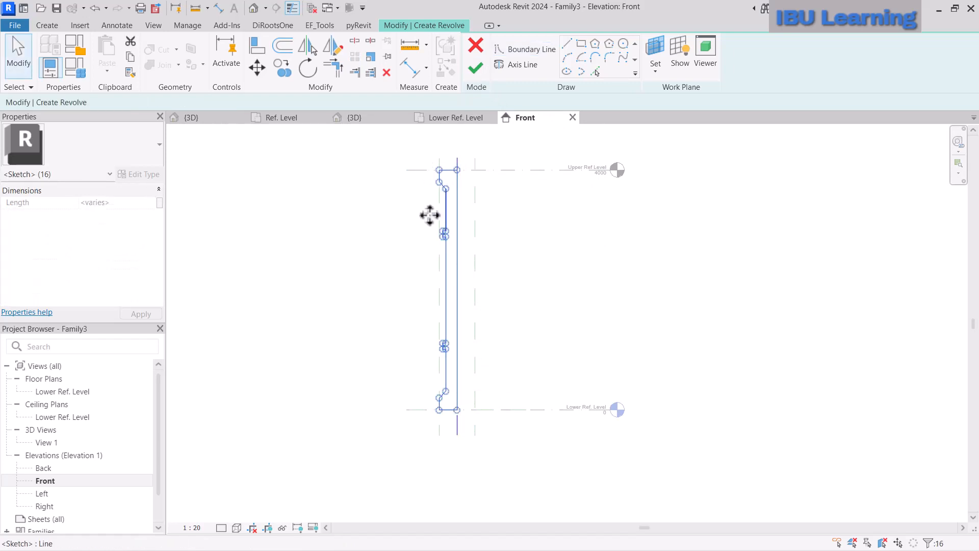
{"action": "scroll", "coordinate": [430, 215], "scroll_direction": "up", "scroll_amount": 1}
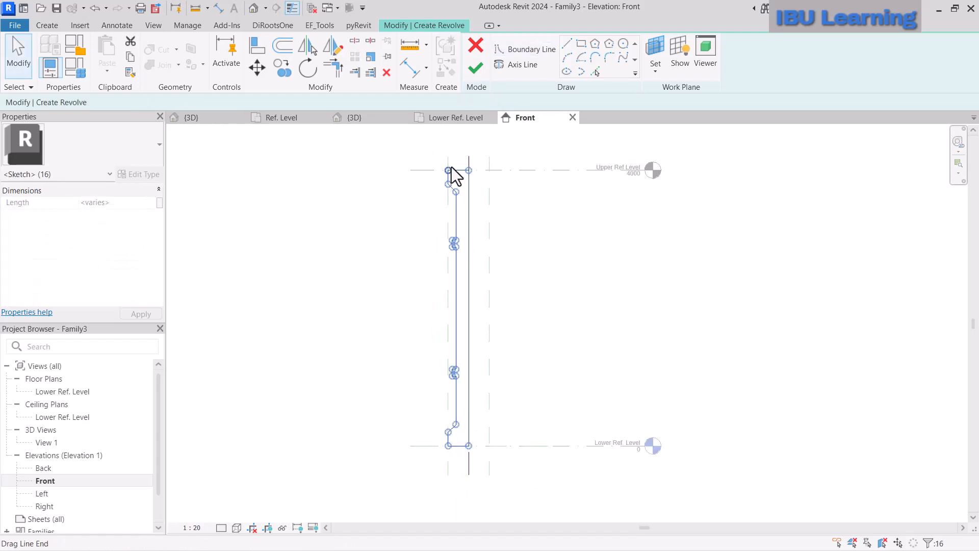
{"action": "left_click", "coordinate": [474, 69]}
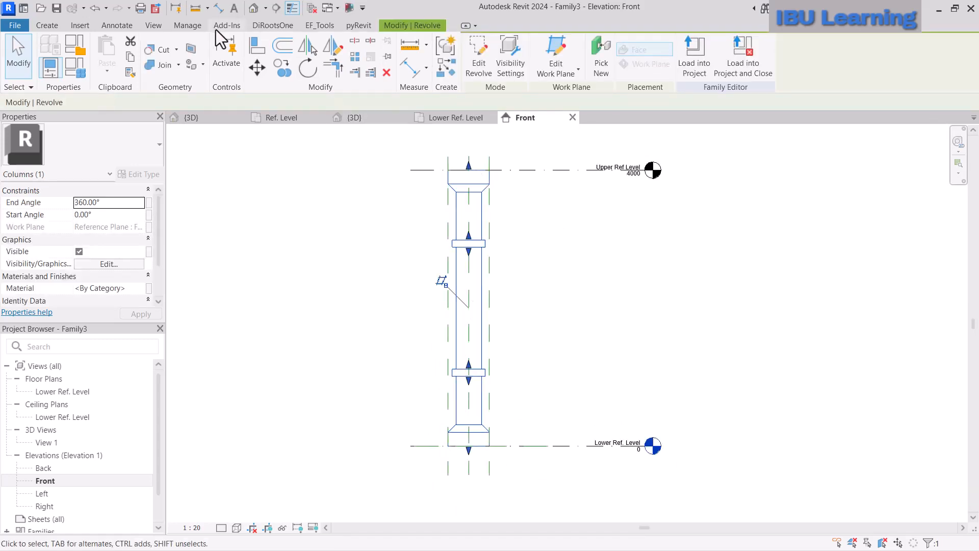
Inspect the revolved column in the default 3D view and load the family into Snowdon Towers Sample Architectural.rvt, without placing a new instance
{"action": "left_click", "coordinate": [253, 9]}
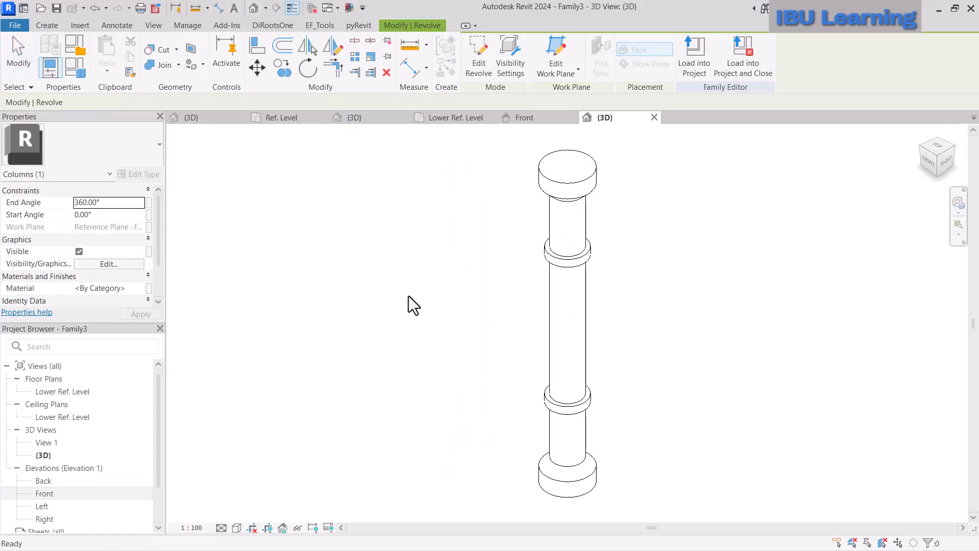
{"action": "middle_click_drag", "start_coordinate": [645, 297], "coordinate": [556, 293], "text": "shift"}
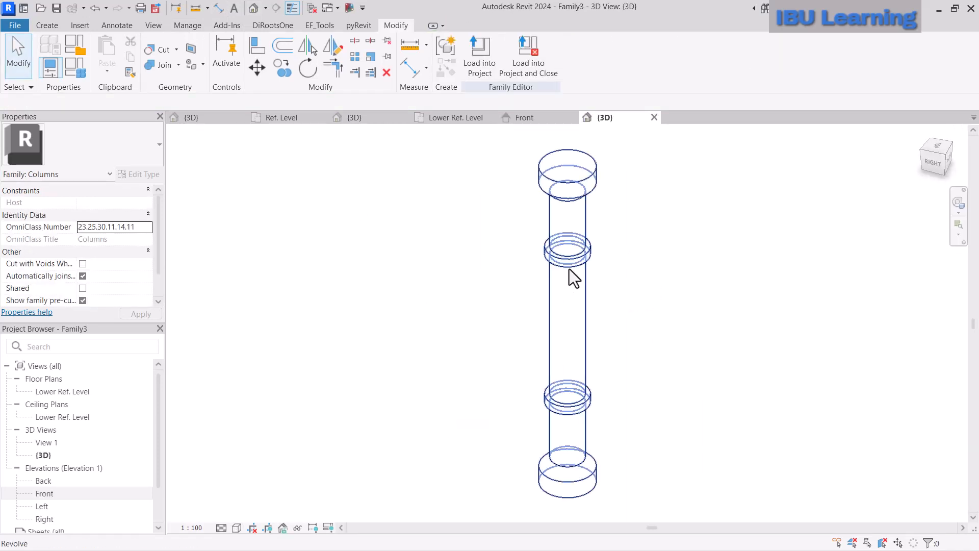
{"action": "left_click", "coordinate": [570, 270]}
{"action": "middle_click_drag", "start_coordinate": [650, 403], "coordinate": [742, 387], "text": "shift"}
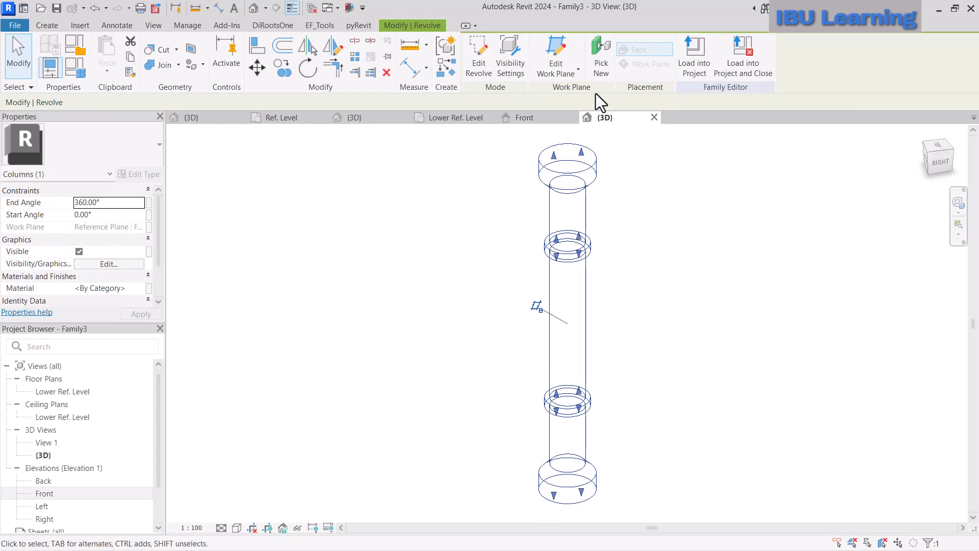
{"action": "left_click", "coordinate": [695, 54]}
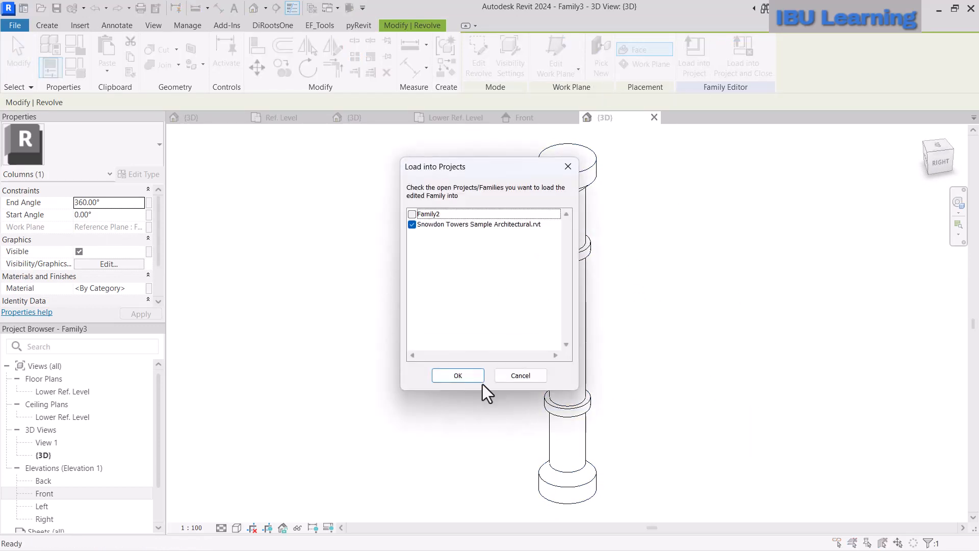
{"action": "left_click", "coordinate": [457, 376]}
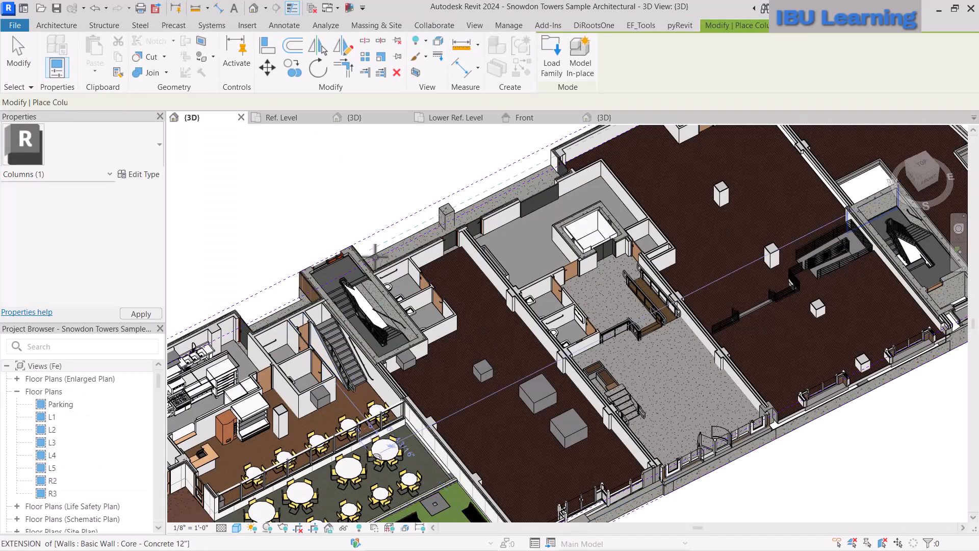
{"action": "key", "text": "Escape"}
{"action": "key", "text": "Escape"}
Change the 24"D x 24"W rectangular column outside the building's back wall to the Family3 type
{"action": "scroll", "coordinate": [451, 255], "scroll_direction": "down", "scroll_amount": 2}
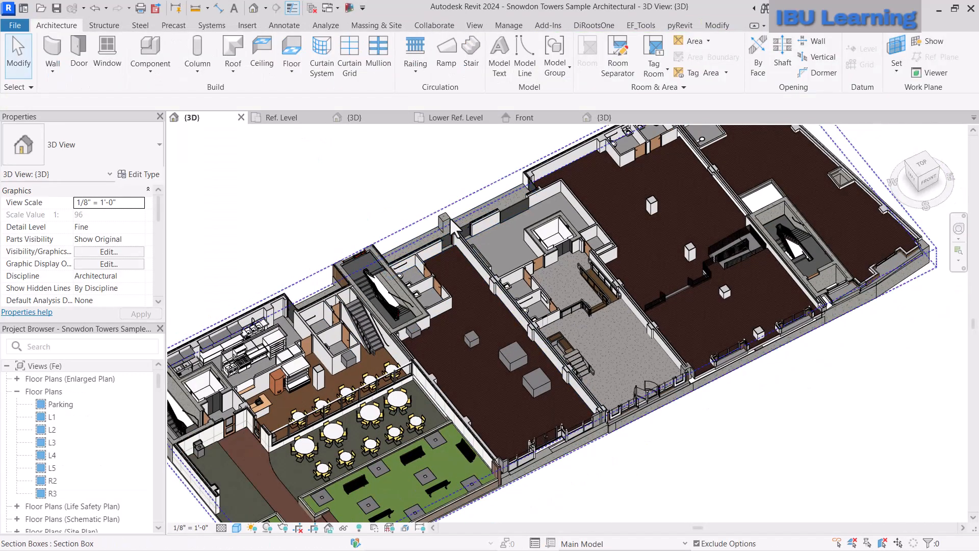
{"action": "left_click", "coordinate": [444, 224]}
{"action": "middle_click_drag", "start_coordinate": [344, 398], "coordinate": [545, 326], "text": "shift"}
{"action": "middle_click_drag", "start_coordinate": [467, 334], "coordinate": [511, 468]}
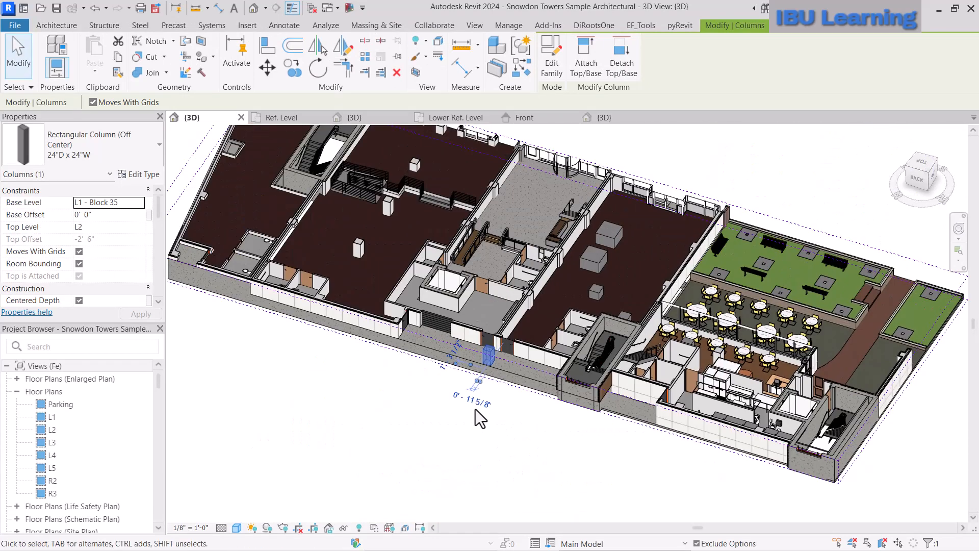
{"action": "left_click", "coordinate": [81, 150]}
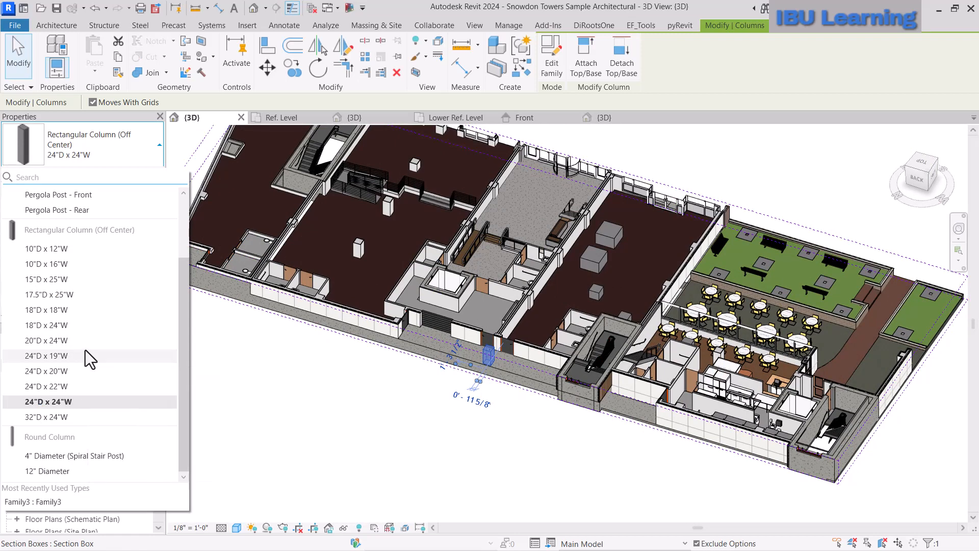
{"action": "scroll", "coordinate": [86, 346], "scroll_direction": "up", "scroll_amount": 3}
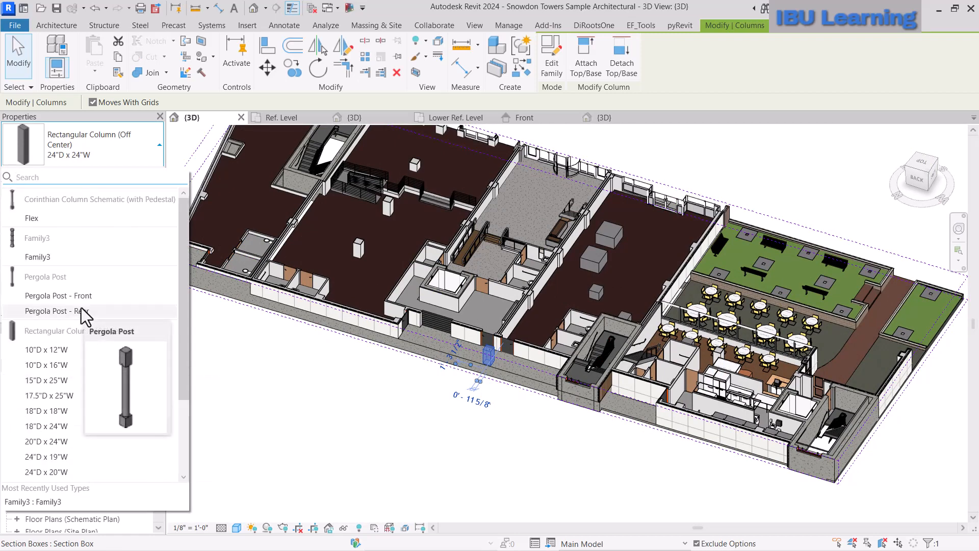
{"action": "left_click", "coordinate": [37, 257]}
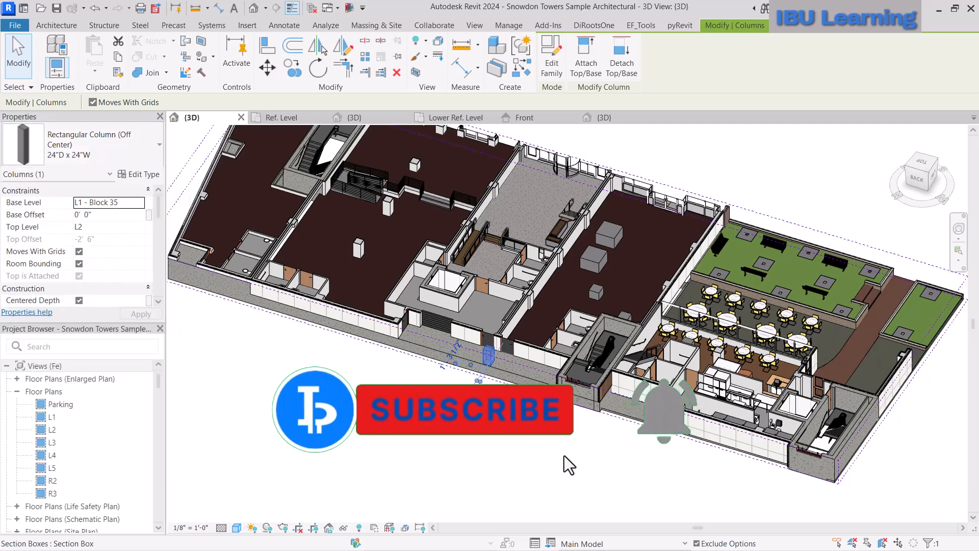
{"action": "scroll", "coordinate": [541, 451], "scroll_direction": "up", "scroll_amount": 3}
{"action": "scroll", "coordinate": [530, 436], "scroll_direction": "up", "scroll_amount": 2}
{"action": "left_click", "coordinate": [528, 437]}
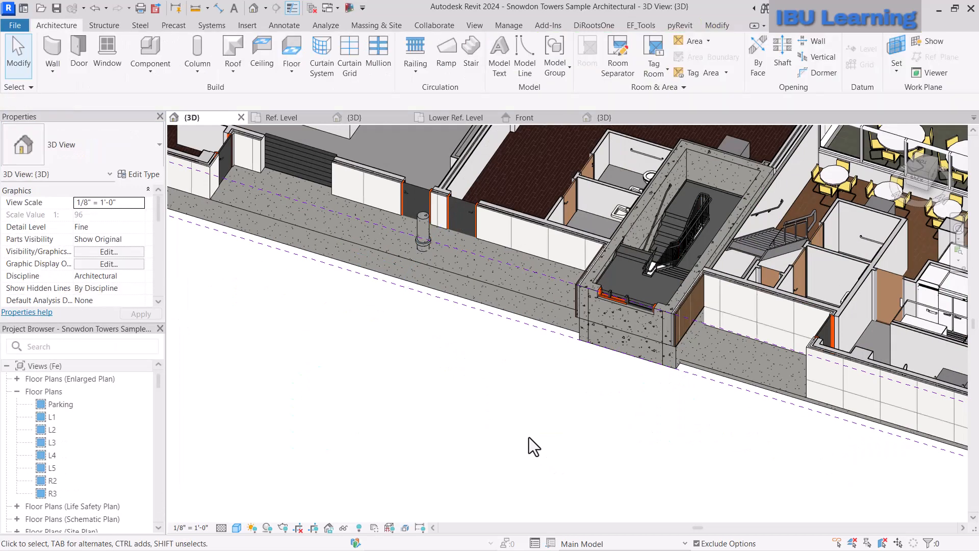
Turn off the section box of the project's 3D view
{"action": "left_click", "coordinate": [424, 216]}
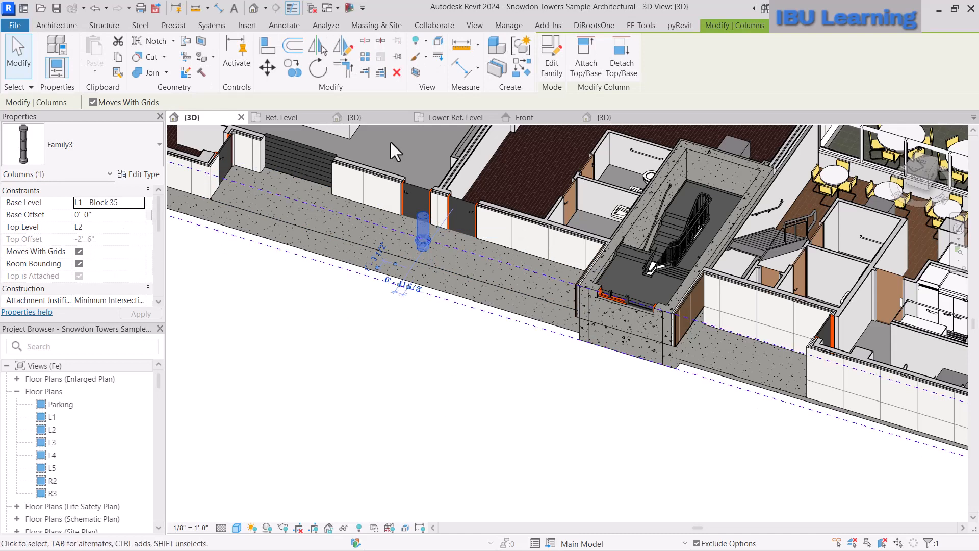
{"action": "scroll", "coordinate": [377, 409], "scroll_direction": "down", "scroll_amount": 5}
{"action": "left_click", "coordinate": [378, 409]}
{"action": "scroll", "coordinate": [86, 271], "scroll_direction": "down", "scroll_amount": 5}
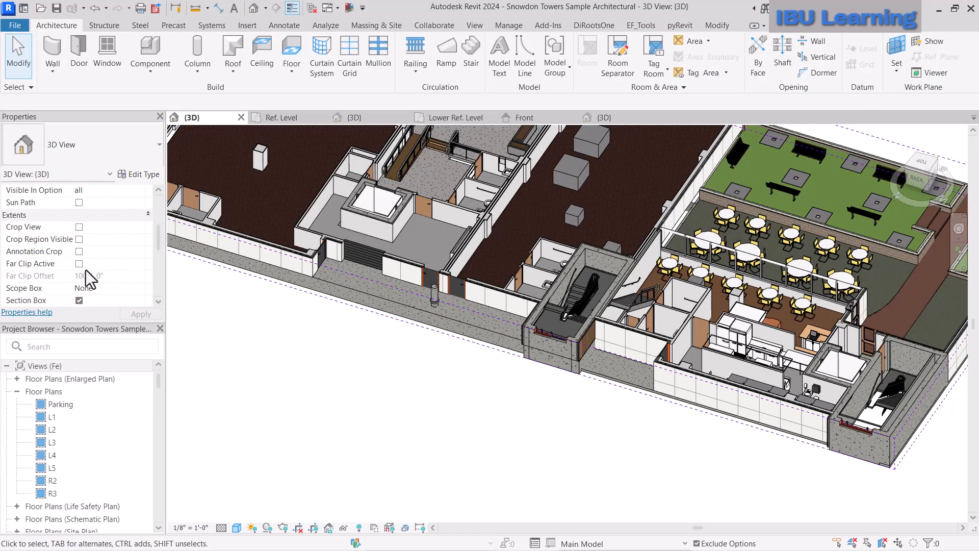
{"action": "left_click", "coordinate": [80, 264]}
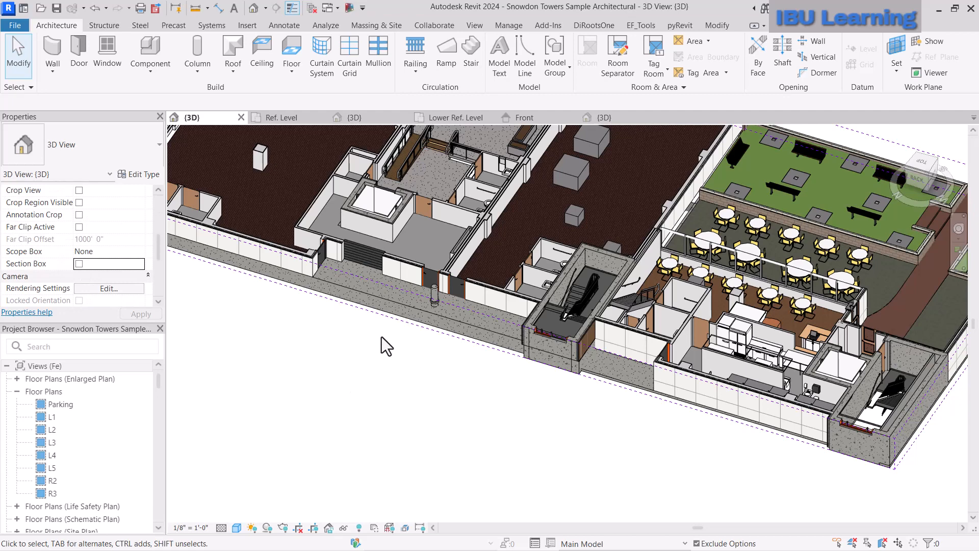
Examine the Family3 column and how its base meets the exterior concrete slab
{"action": "scroll", "coordinate": [382, 337], "scroll_direction": "up", "scroll_amount": 10}
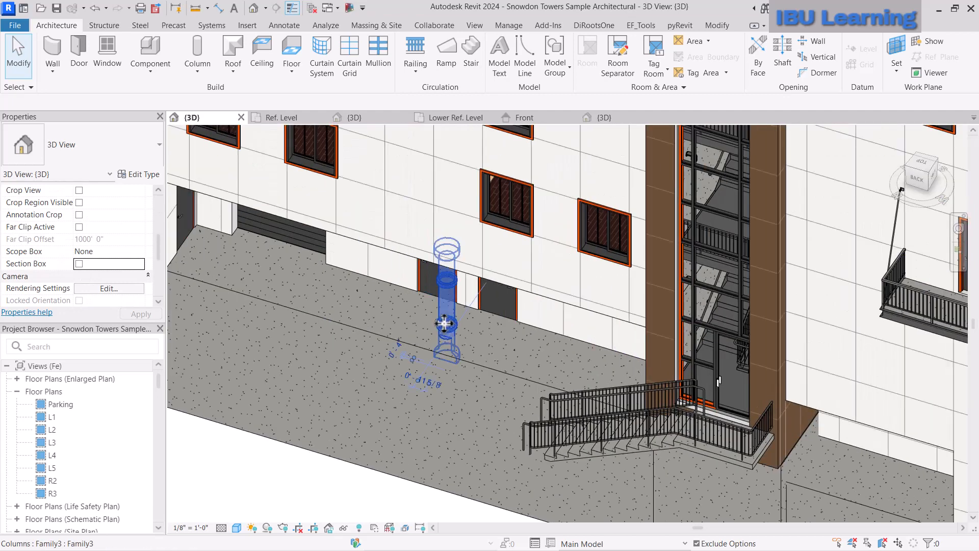
{"action": "left_click", "coordinate": [443, 324]}
{"action": "middle_click_drag", "start_coordinate": [444, 324], "coordinate": [497, 230], "text": "shift"}
{"action": "mouse_move", "coordinate": [476, 344]}
{"action": "middle_mouse_down", "text": "shift"}
{"action": "mouse_move", "coordinate": [509, 323]}
{"action": "mouse_move", "coordinate": [558, 262]}
{"action": "mouse_move", "coordinate": [592, 329]}
{"action": "mouse_move", "coordinate": [479, 329]}
{"action": "middle_mouse_up", "text": "shift"}
{"action": "key", "text": "Escape"}
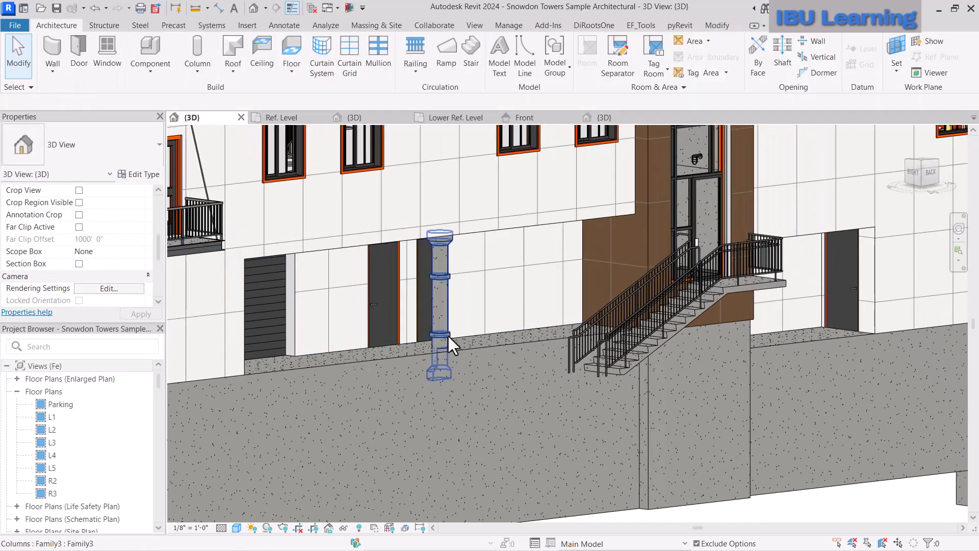
{"action": "left_click", "coordinate": [442, 341]}
{"action": "scroll", "coordinate": [443, 347], "scroll_direction": "up", "scroll_amount": 5}
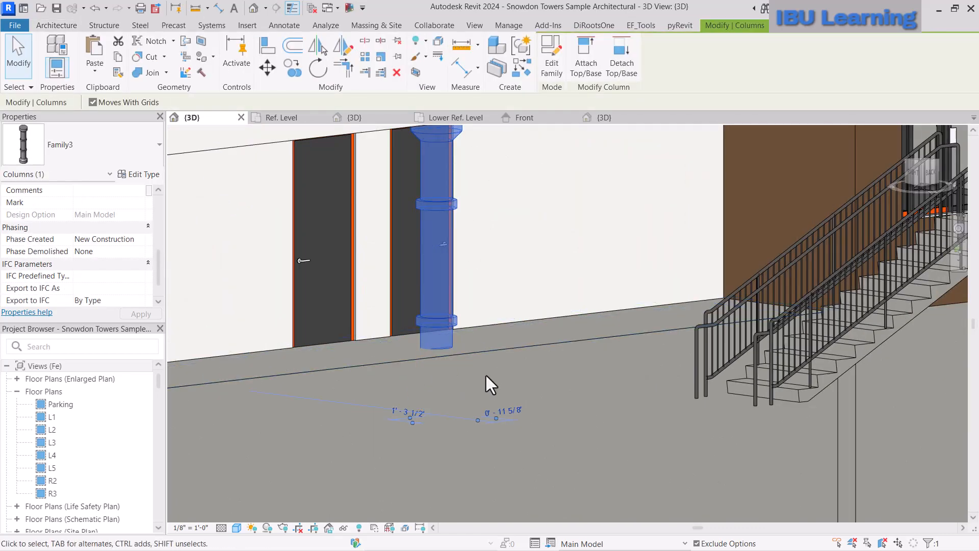
{"action": "scroll", "coordinate": [94, 225], "scroll_direction": "up", "scroll_amount": 5}
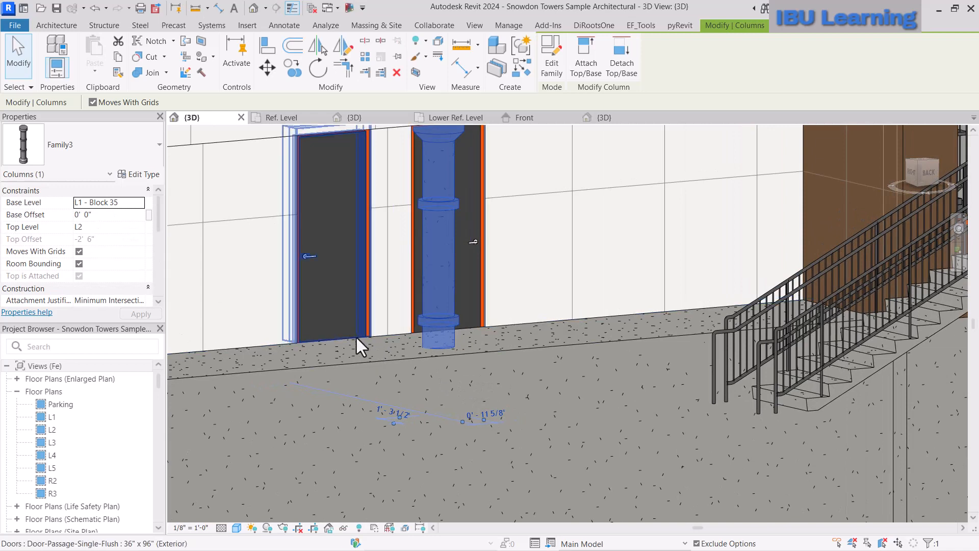
Check the level assigned to the concrete floor slab around the column's base
{"action": "left_click", "coordinate": [394, 338]}
{"action": "key", "text": "Escape"}
{"action": "left_click", "coordinate": [647, 338]}
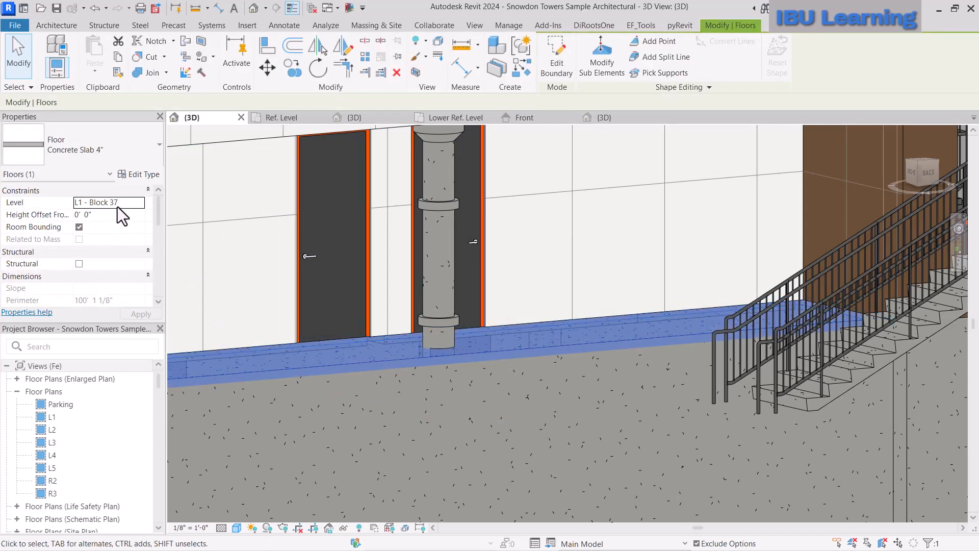
{"action": "key", "text": "Escape"}
Set the Family3 column's base level to L1 - Block 37 and check its base against the slab
{"action": "left_click", "coordinate": [449, 318]}
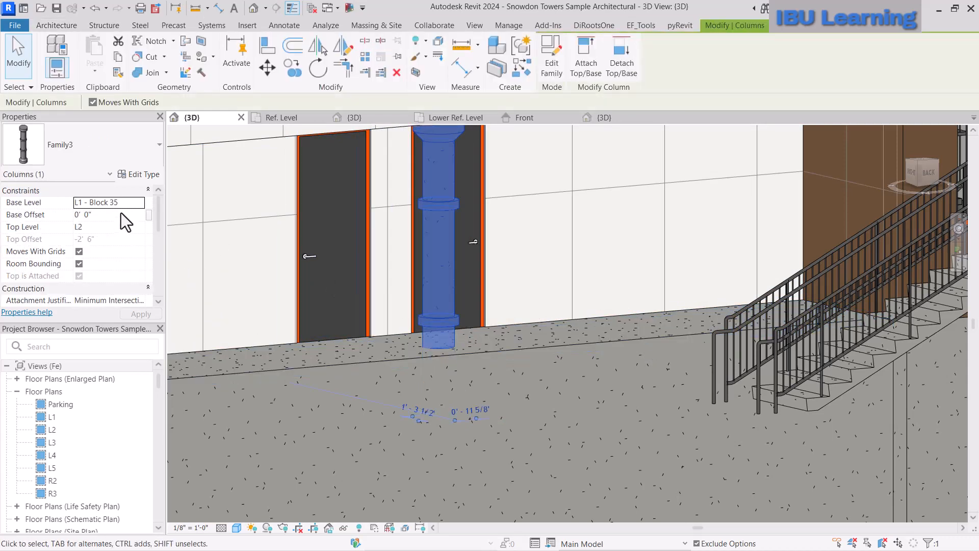
{"action": "left_click", "coordinate": [141, 203]}
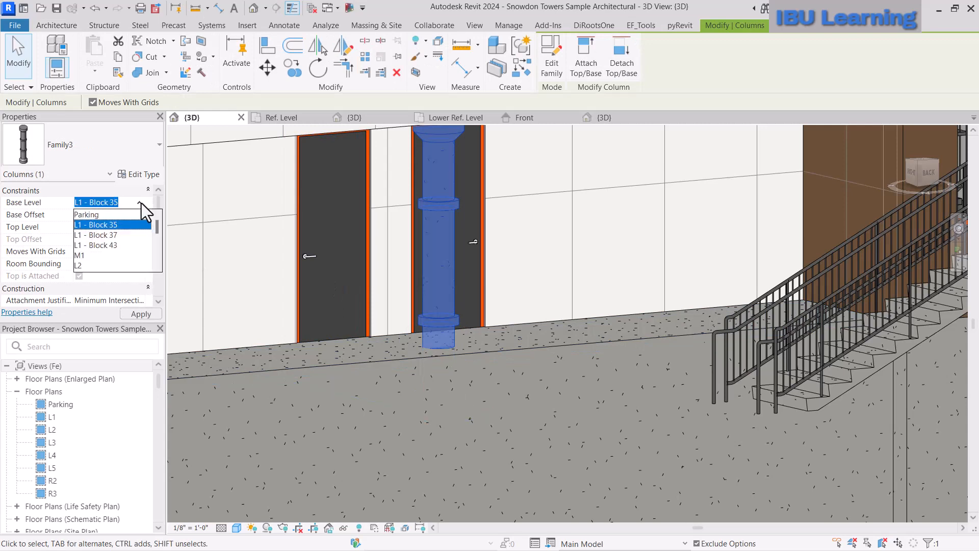
{"action": "left_click", "coordinate": [119, 235]}
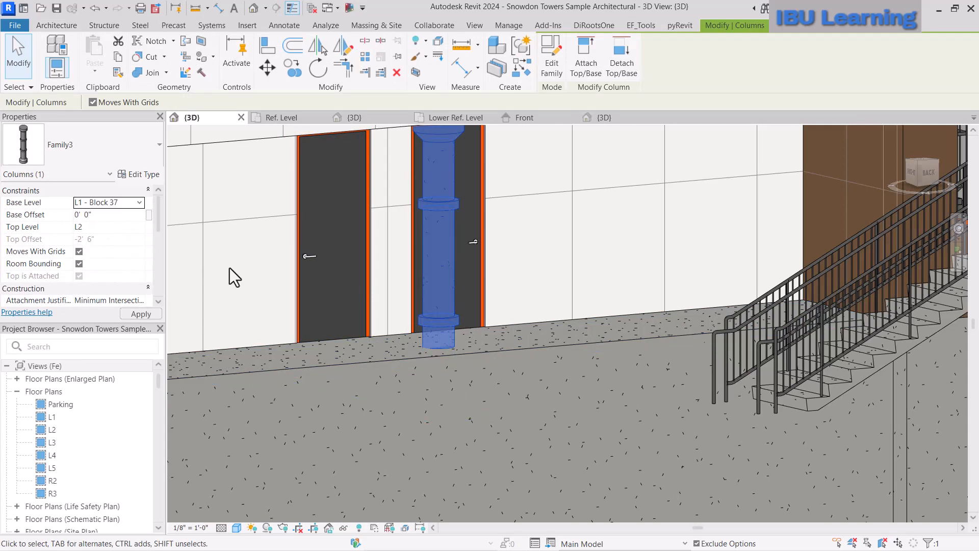
{"action": "key", "text": "Escape"}
{"action": "scroll", "coordinate": [488, 353], "scroll_direction": "down", "scroll_amount": 2}
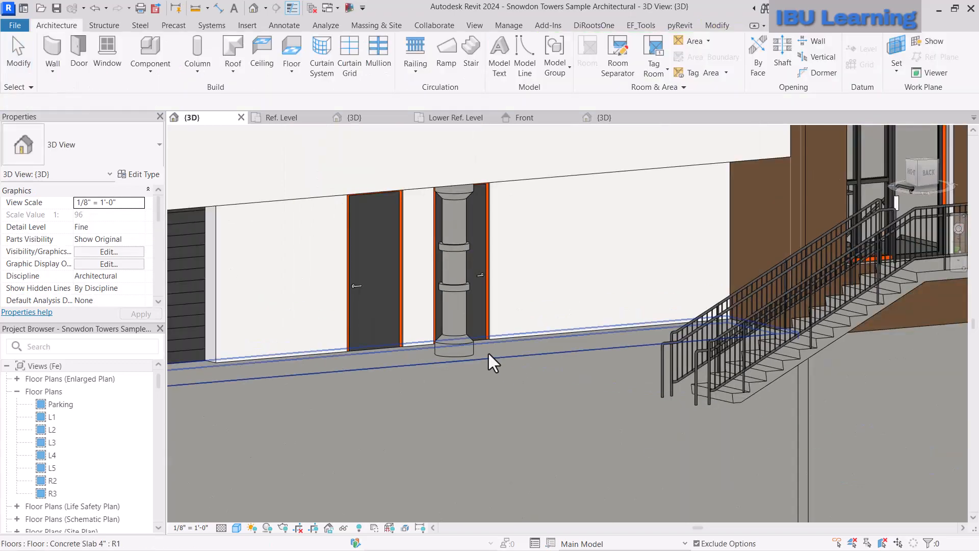
{"action": "middle_click_drag", "start_coordinate": [468, 288], "coordinate": [515, 338], "text": "shift"}
{"action": "key", "text": "Escape"}
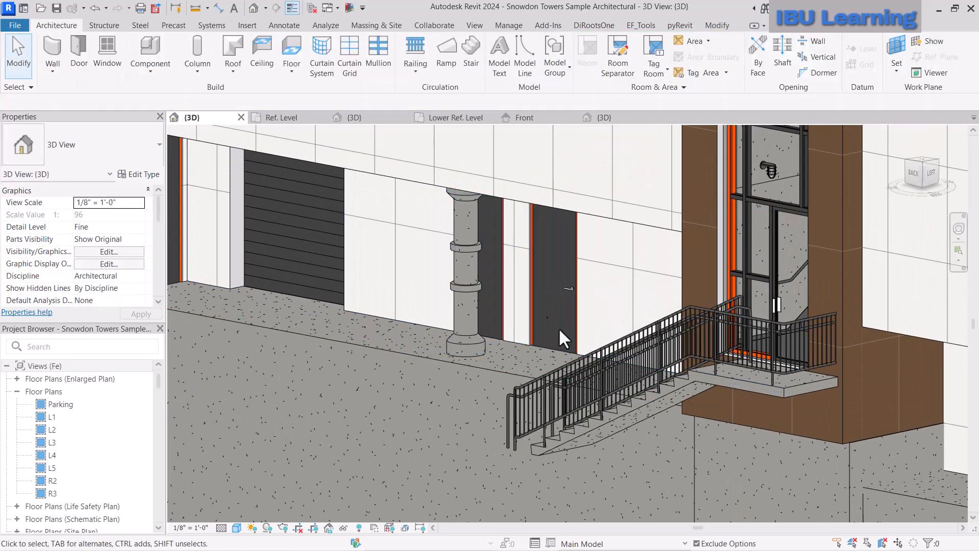
{"action": "left_click", "coordinate": [472, 289]}
{"action": "middle_click_drag", "start_coordinate": [472, 289], "coordinate": [527, 343], "text": "shift"}
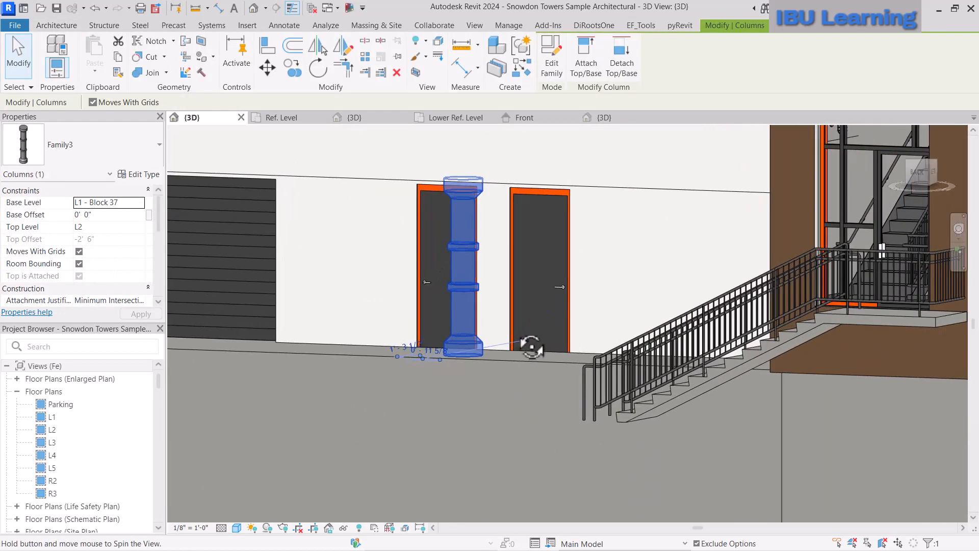